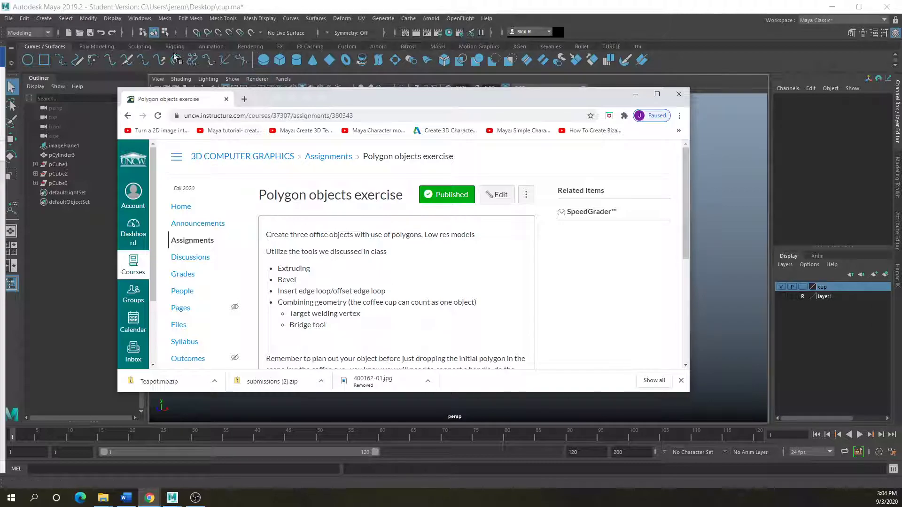
- Switch to Maya, show the layer1 reference image and display the finished coffee mug without smoothing
{"action": "left_click_drag", "start_coordinate": [449, 98], "coordinate": [0, 127]}
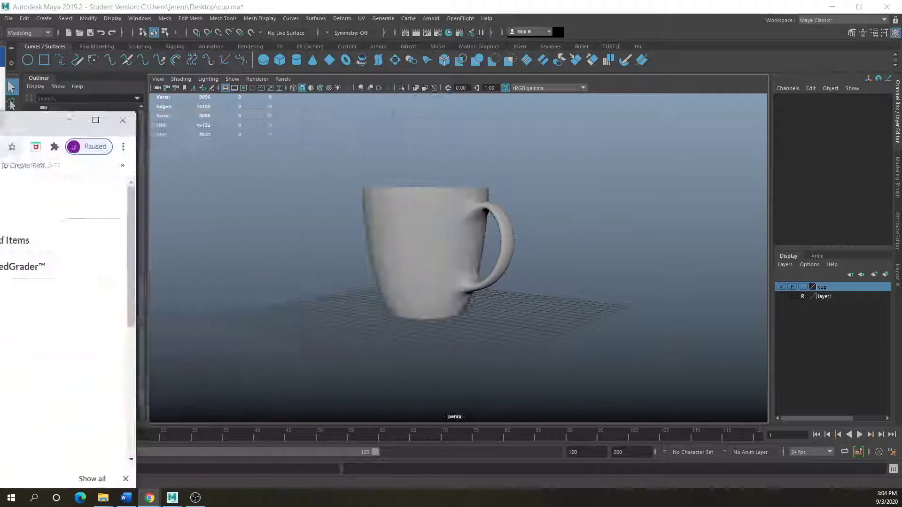
{"action": "left_click", "coordinate": [459, 243]}
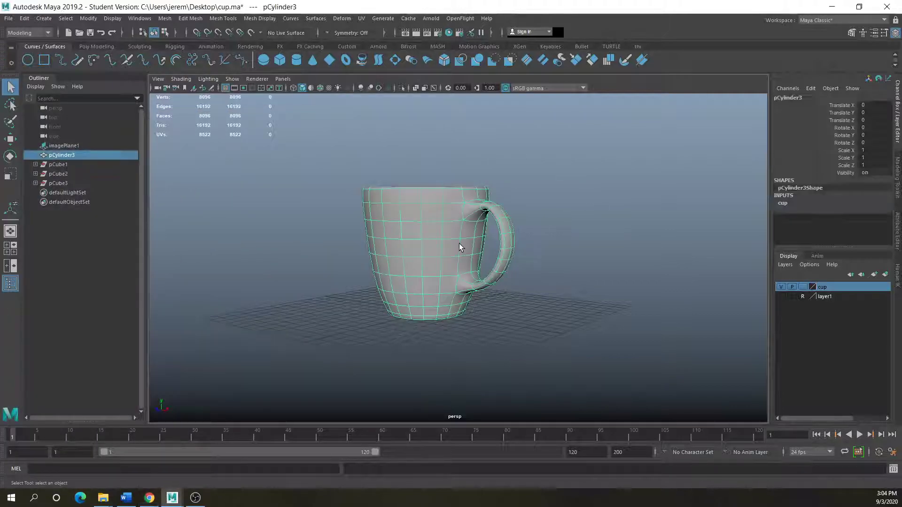
{"action": "scroll", "coordinate": [441, 264], "scroll_direction": "up", "scroll_amount": 3}
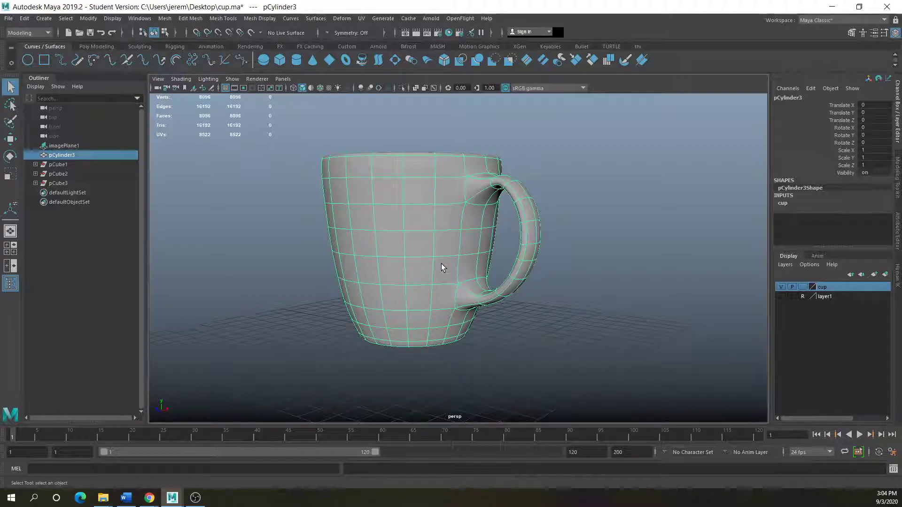
{"action": "left_click", "coordinate": [782, 297]}
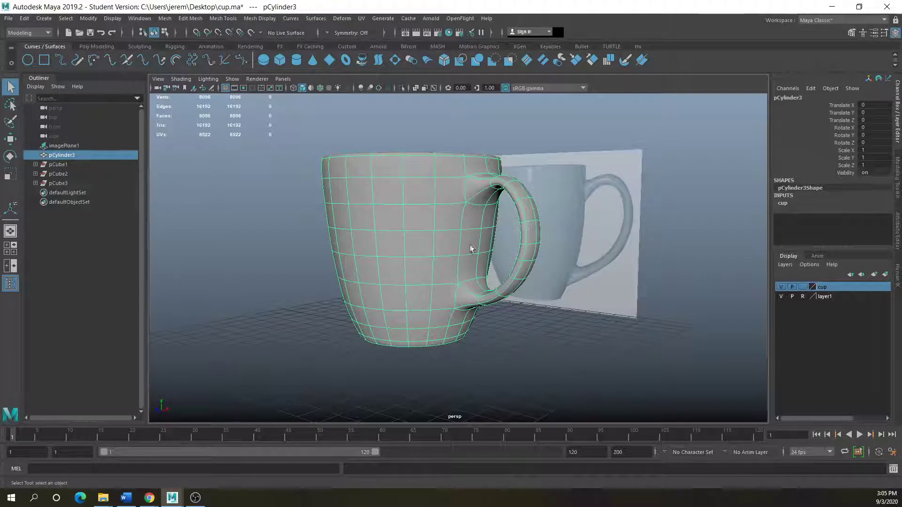
{"action": "key", "text": "1"}
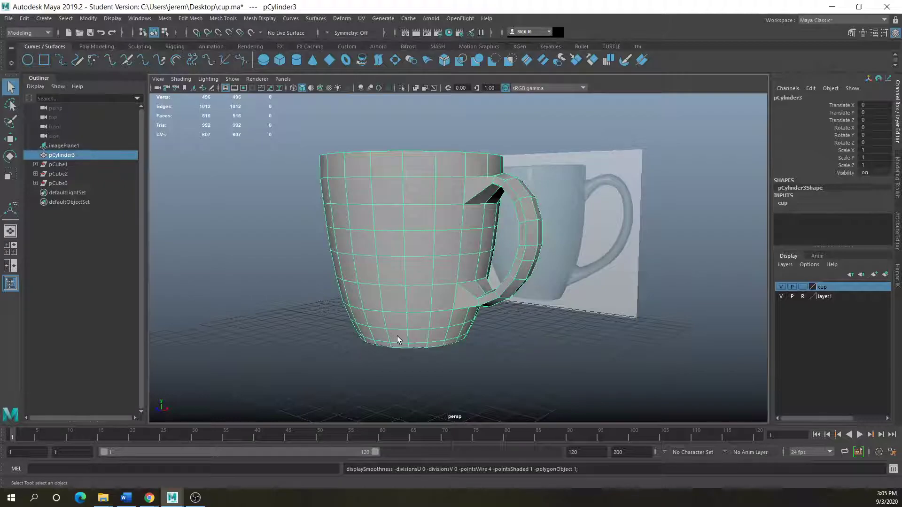
- Examine the low-resolution mug against its reference image in the front and perspective views
{"action": "scroll", "coordinate": [397, 337], "scroll_direction": "down", "scroll_amount": 2}
{"action": "left_click_drag", "start_coordinate": [408, 308], "coordinate": [444, 287], "text": "alt"}
{"action": "key", "text": "space"}
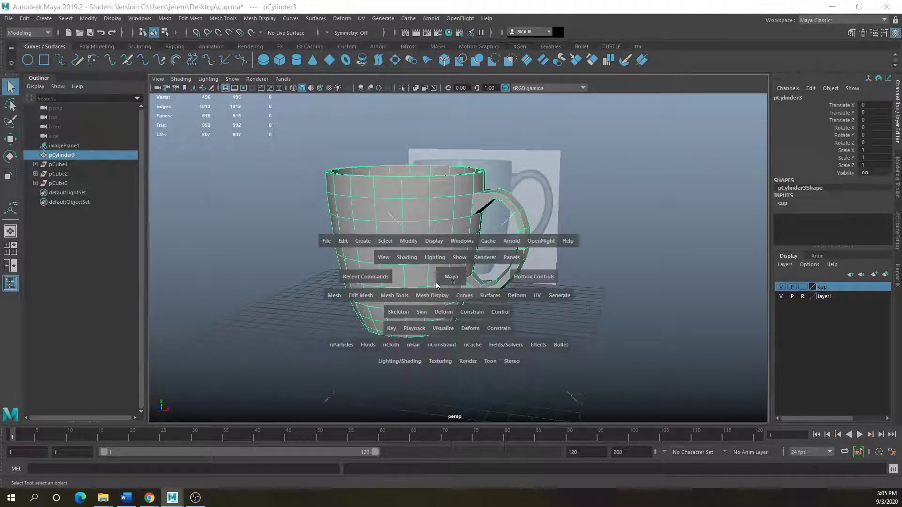
{"action": "key", "text": "space"}
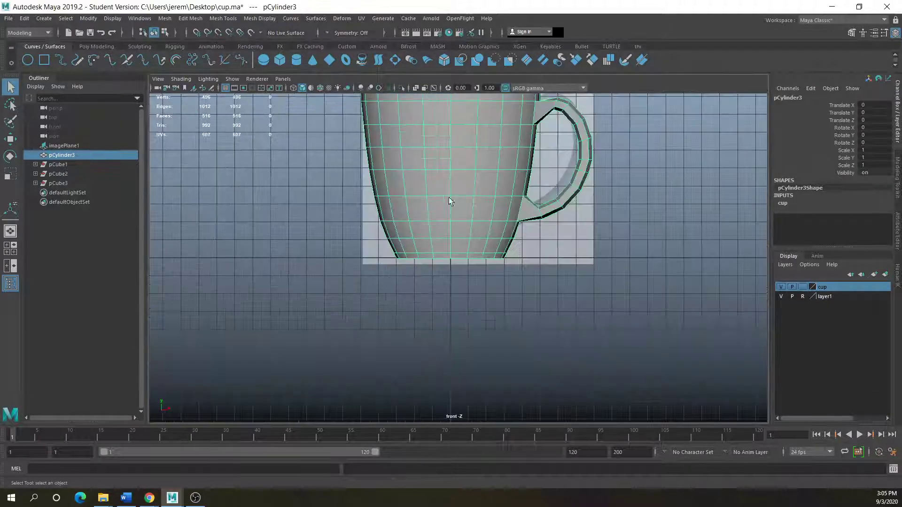
{"action": "middle_click_drag", "start_coordinate": [517, 216], "coordinate": [439, 328], "text": "alt"}
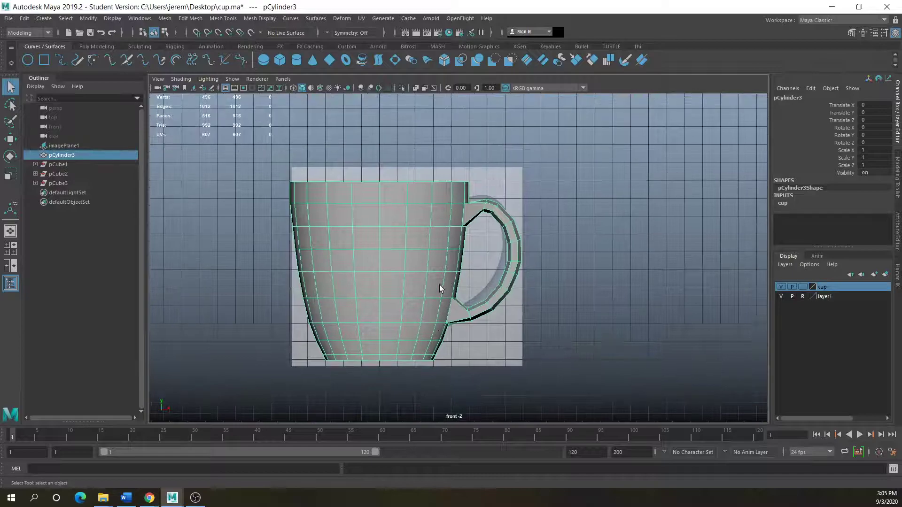
{"action": "scroll", "coordinate": [439, 285], "scroll_direction": "up", "scroll_amount": 1}
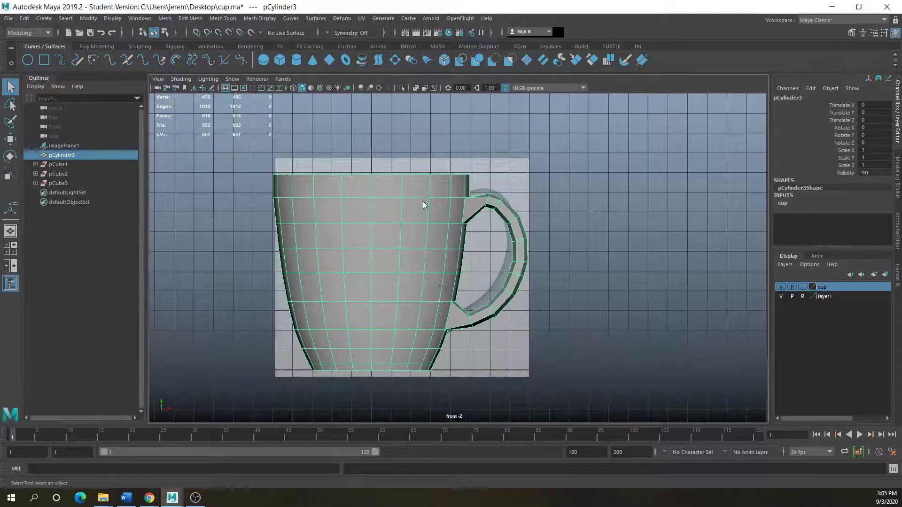
{"action": "left_click", "coordinate": [489, 347]}
{"action": "key", "text": "space"}
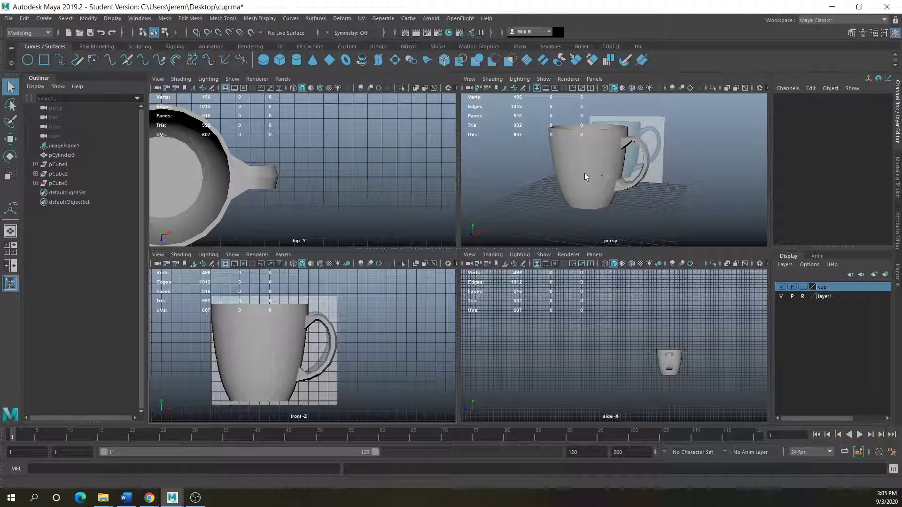
{"action": "key", "text": "space"}
{"action": "left_click_drag", "start_coordinate": [407, 282], "coordinate": [432, 263], "text": "alt"}
{"action": "middle_click_drag", "start_coordinate": [432, 263], "coordinate": [317, 328], "text": "alt"}
{"action": "left_click_drag", "start_coordinate": [316, 286], "coordinate": [353, 289], "text": "alt"}
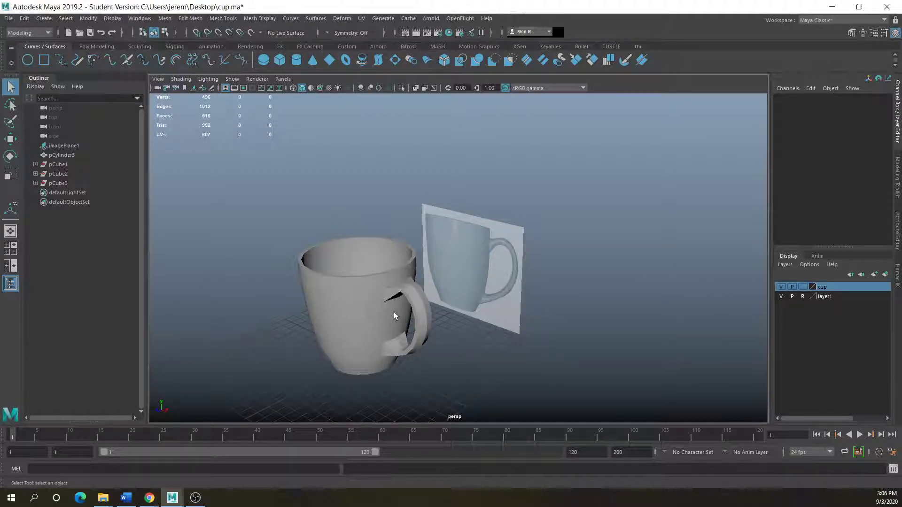
- Hide the cup layer and create a polygon cylinder raised to about 1.5 in Y
{"action": "left_click", "coordinate": [376, 310]}
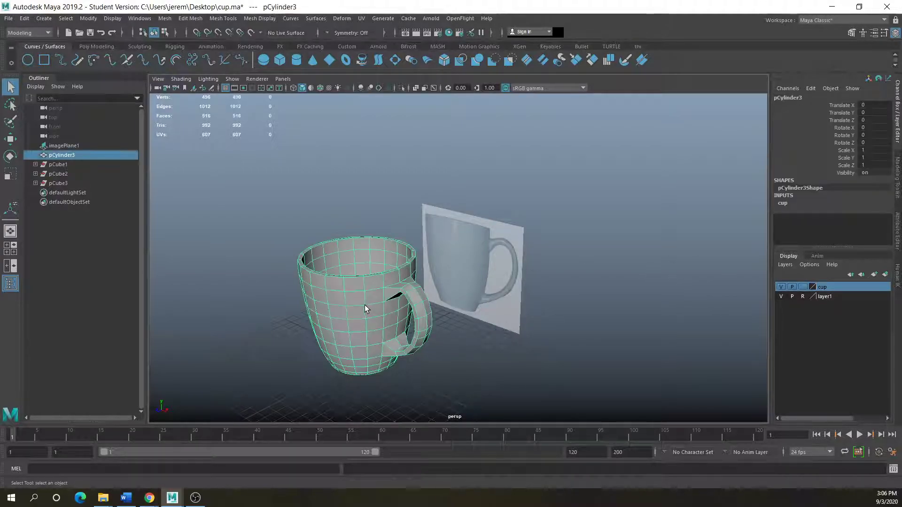
{"action": "left_click", "coordinate": [781, 287]}
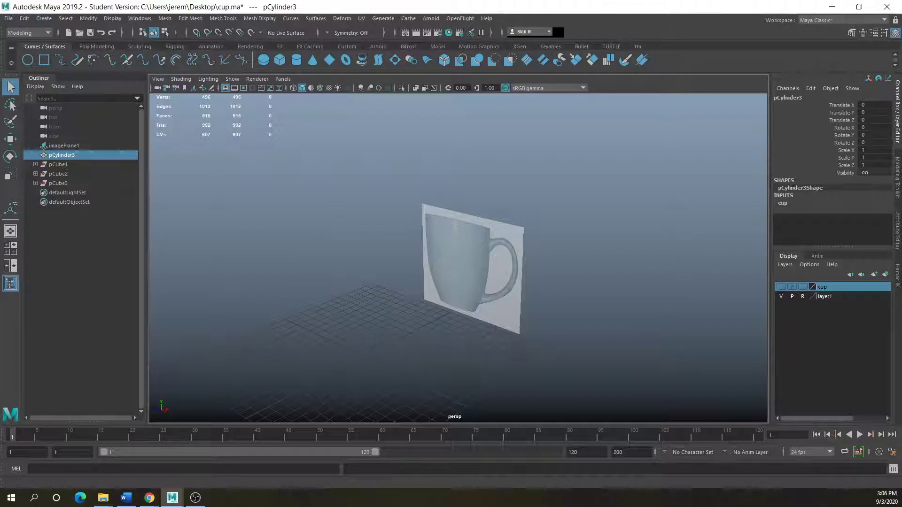
{"action": "left_click", "coordinate": [91, 48]}
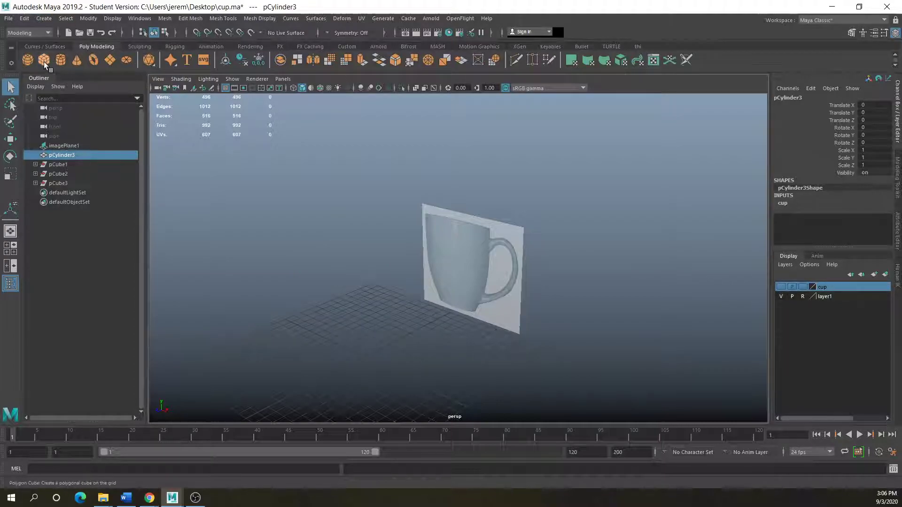
{"action": "left_click", "coordinate": [59, 60]}
{"action": "left_click", "coordinate": [10, 139]}
{"action": "left_click_drag", "start_coordinate": [362, 336], "coordinate": [362, 322]}
- Set the new cylinder's height subdivisions to 8, with the reference image shown in the front view
{"action": "key", "text": "space"}
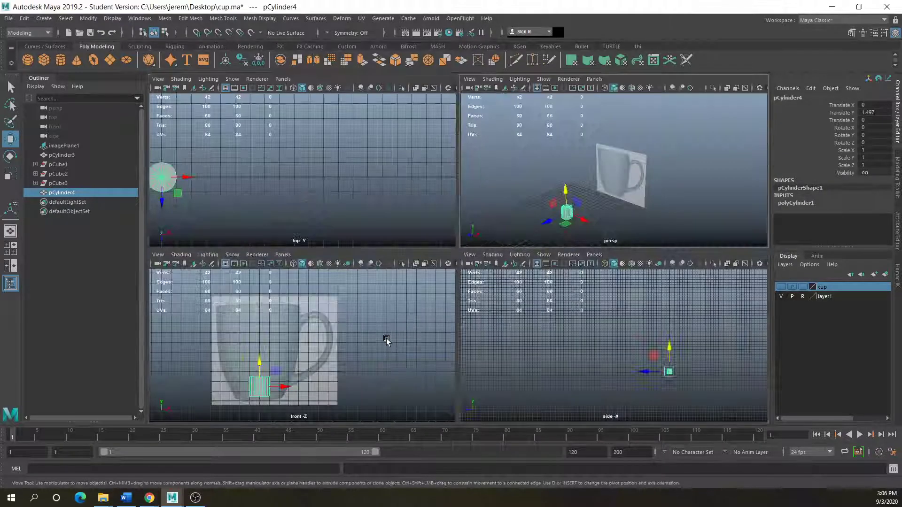
{"action": "key", "text": "space"}
{"action": "scroll", "coordinate": [385, 310], "scroll_direction": "up", "scroll_amount": 2}
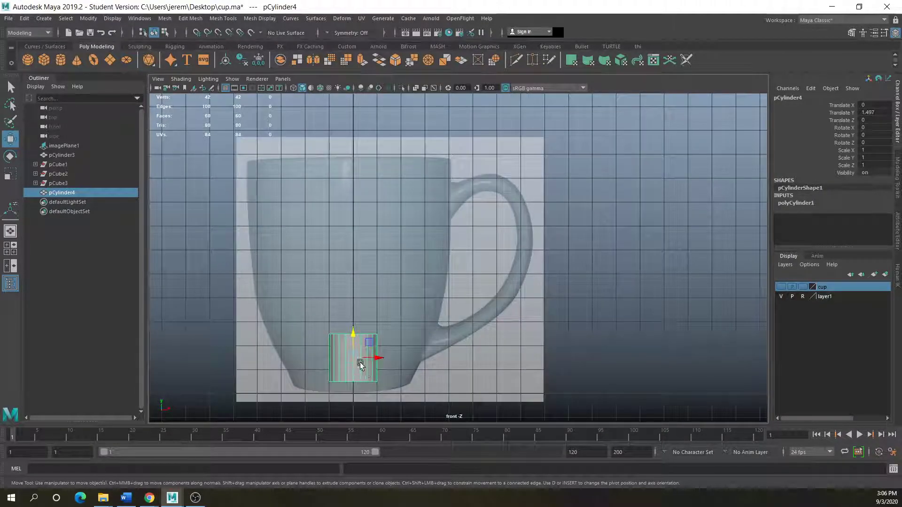
{"action": "scroll", "coordinate": [346, 326], "scroll_direction": "up", "scroll_amount": 2}
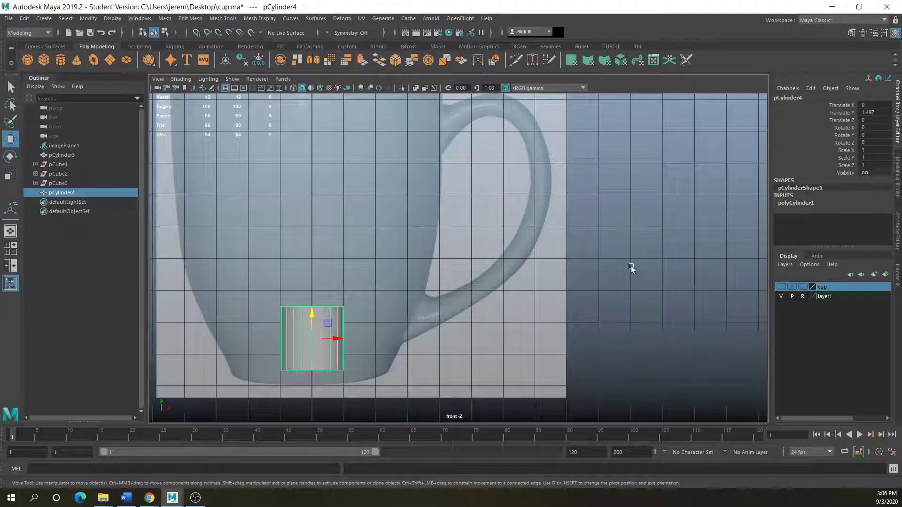
{"action": "left_click", "coordinate": [800, 203]}
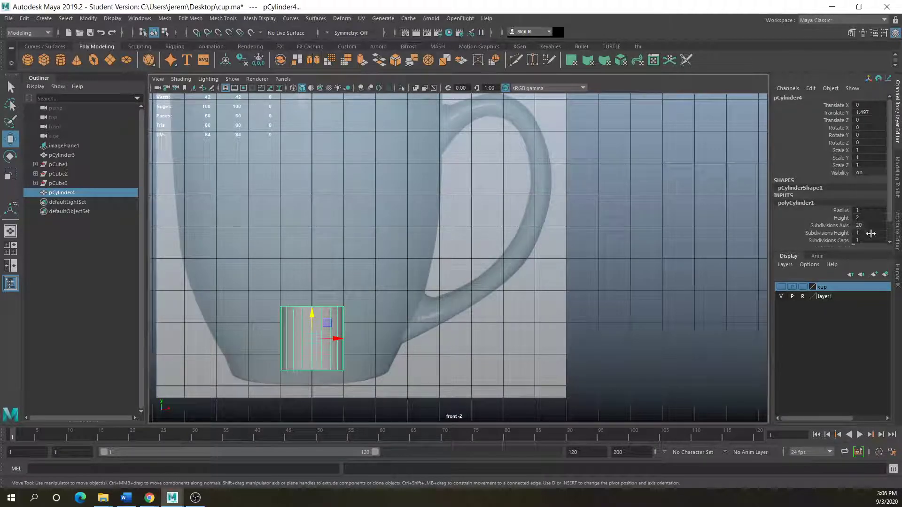
{"action": "scroll", "coordinate": [871, 233], "scroll_direction": "down", "scroll_amount": 1}
{"action": "left_click", "coordinate": [868, 220]}
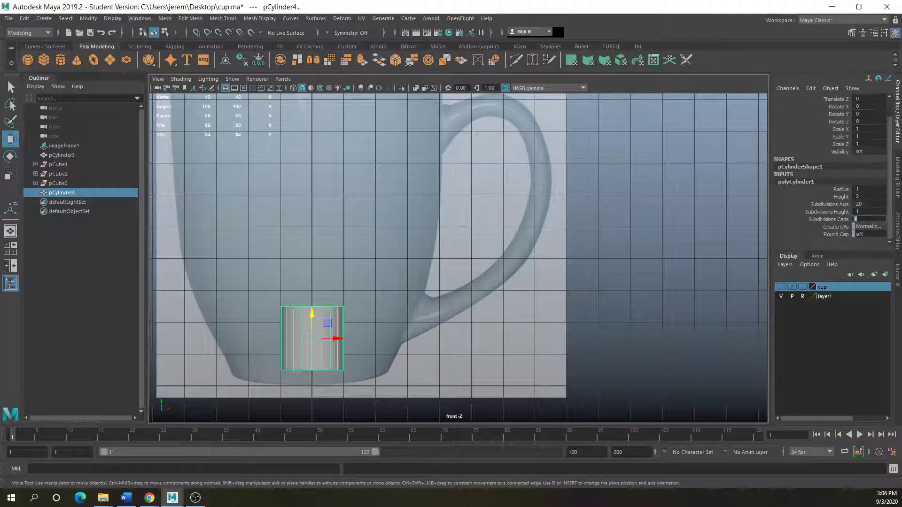
{"action": "left_click", "coordinate": [867, 212]}
{"action": "type", "text": "8"}
{"action": "key", "text": "Return"}
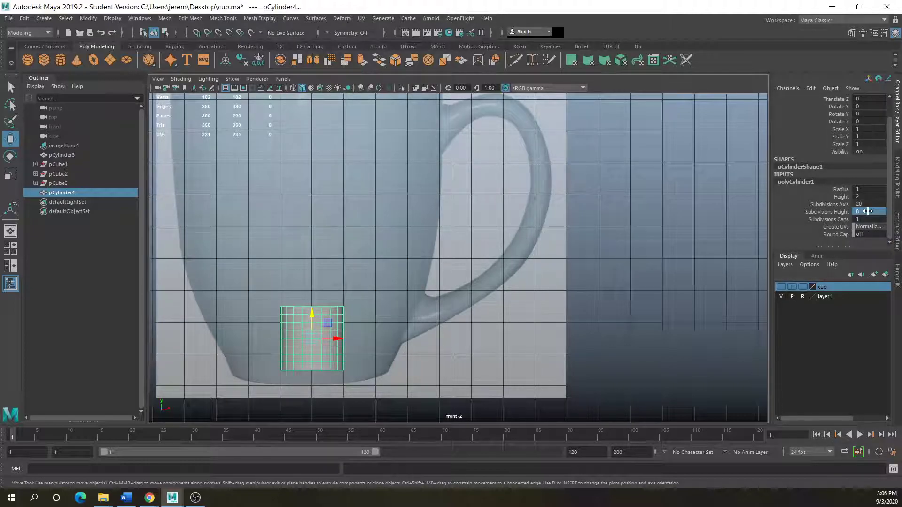
- Scale the cylinder uniformly to about 4.43 and raise it to about 5.26 in Y over the reference mug's body
{"action": "left_click", "coordinate": [297, 233]}
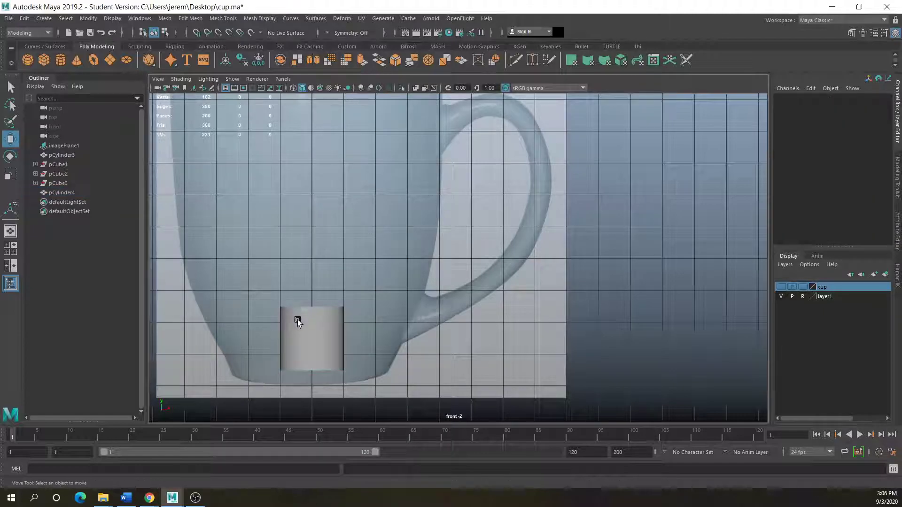
{"action": "left_click", "coordinate": [326, 337]}
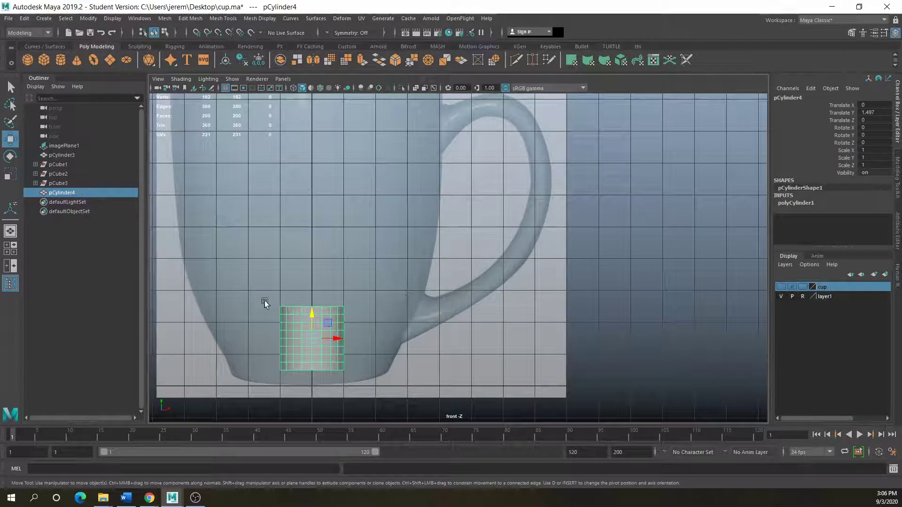
{"action": "scroll", "coordinate": [275, 306], "scroll_direction": "down", "scroll_amount": 3}
{"action": "key", "text": "r"}
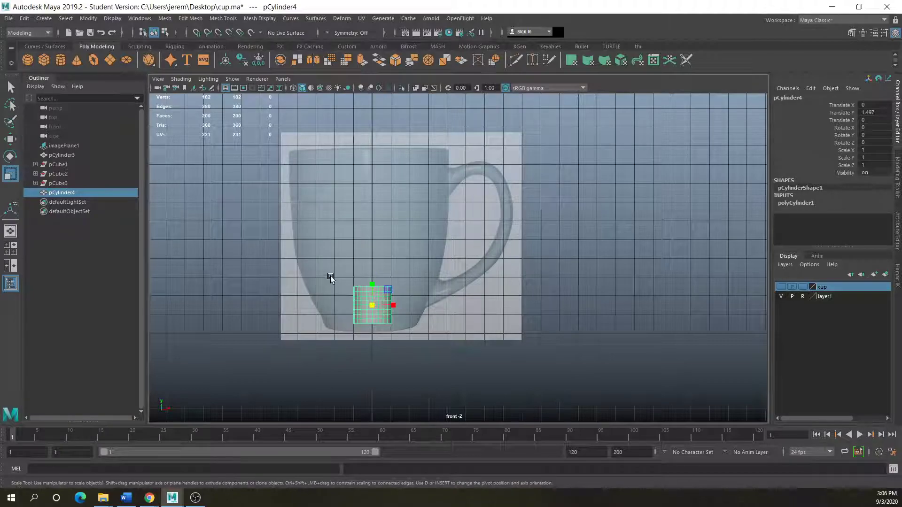
{"action": "left_click_drag", "start_coordinate": [372, 306], "coordinate": [477, 305]}
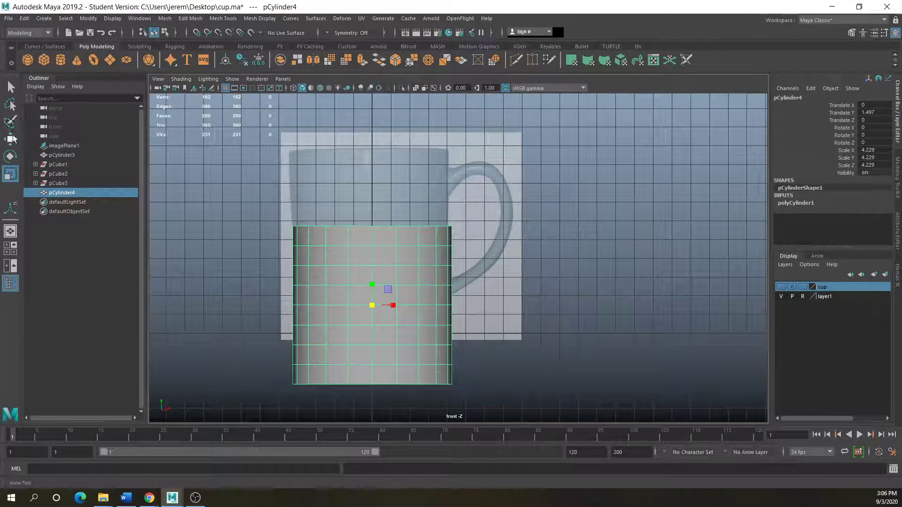
{"action": "left_click", "coordinate": [10, 138]}
{"action": "left_click_drag", "start_coordinate": [375, 288], "coordinate": [381, 237]}
{"action": "left_click", "coordinate": [10, 173]}
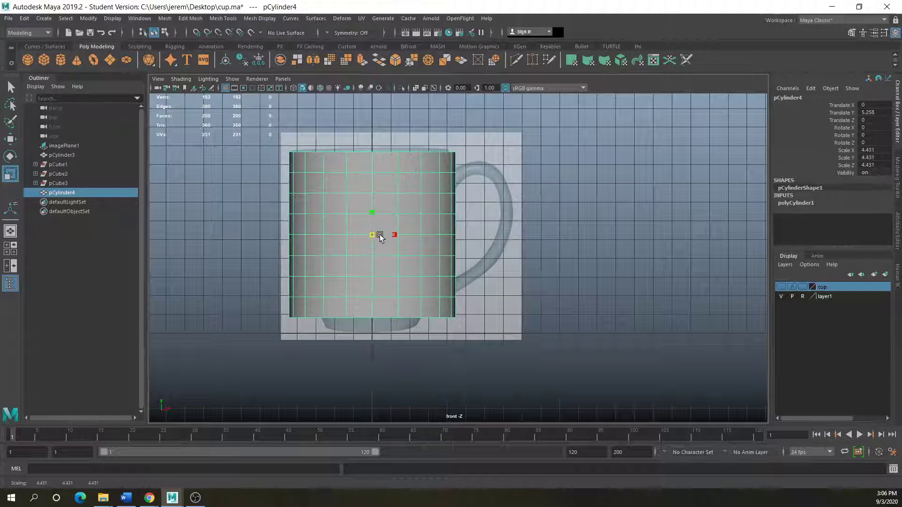
- Lower the cylinder's two bottom vertex rows to the reference mug's base and scale them inward
{"action": "right_click", "coordinate": [345, 227]}
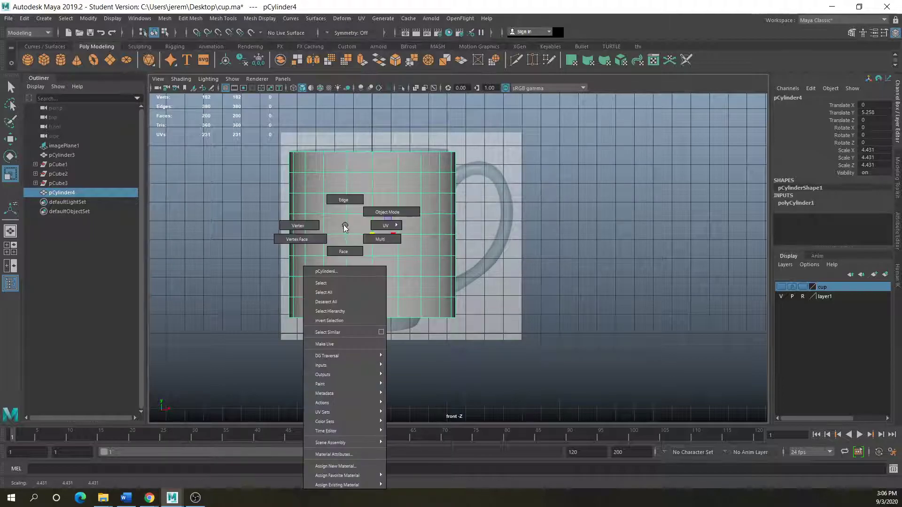
{"action": "left_click", "coordinate": [297, 226]}
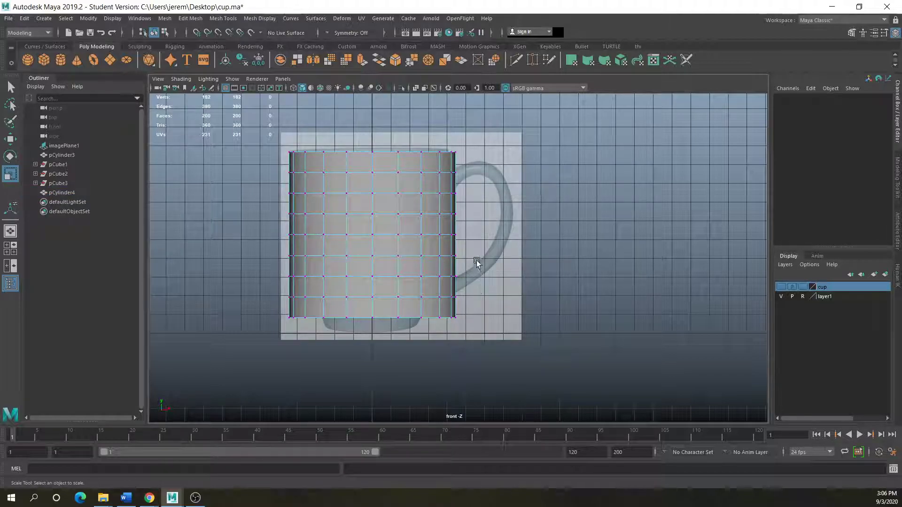
{"action": "left_click_drag", "start_coordinate": [465, 292], "coordinate": [283, 331]}
{"action": "key", "text": "w"}
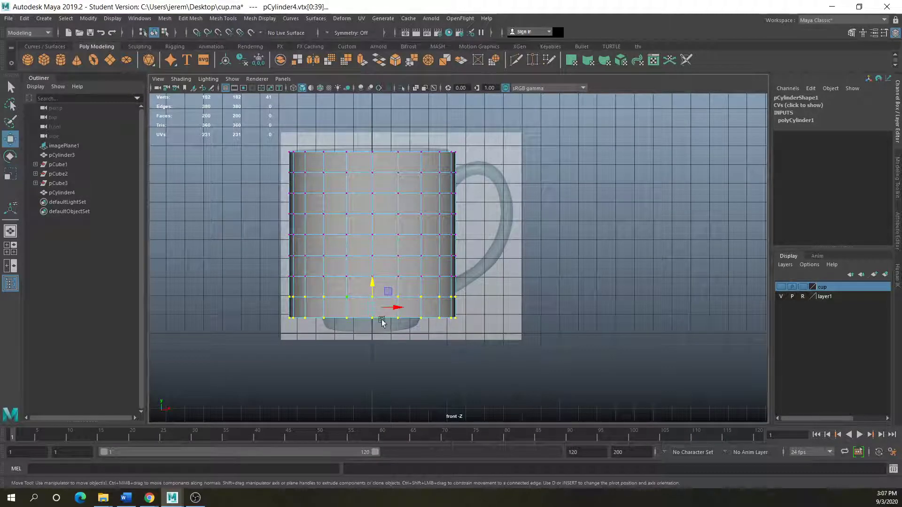
{"action": "left_click_drag", "start_coordinate": [371, 282], "coordinate": [345, 317]}
{"action": "key", "text": "r"}
- Scale the third to sixth vertex rows from the base inward to follow the reference mug's taper
{"action": "left_click_drag", "start_coordinate": [467, 263], "coordinate": [270, 291]}
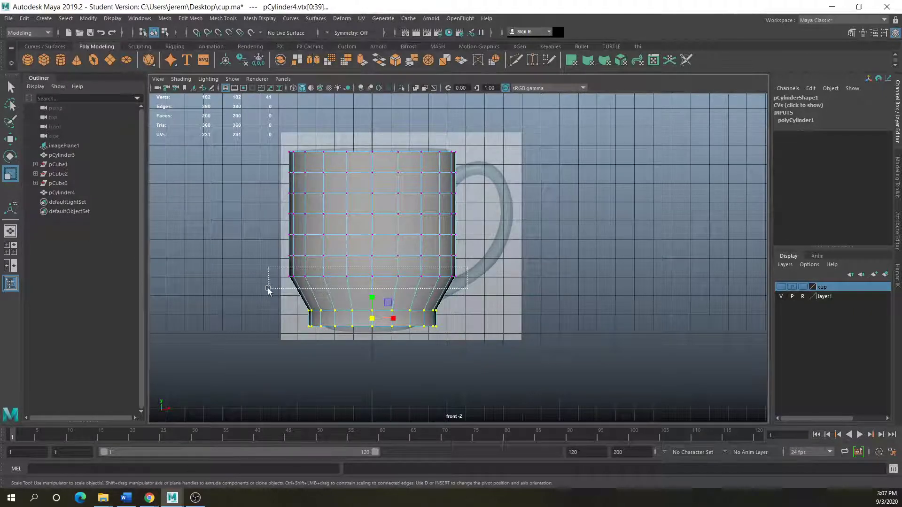
{"action": "left_click_drag", "start_coordinate": [373, 276], "coordinate": [351, 279]}
{"action": "left_click_drag", "start_coordinate": [476, 247], "coordinate": [280, 262]}
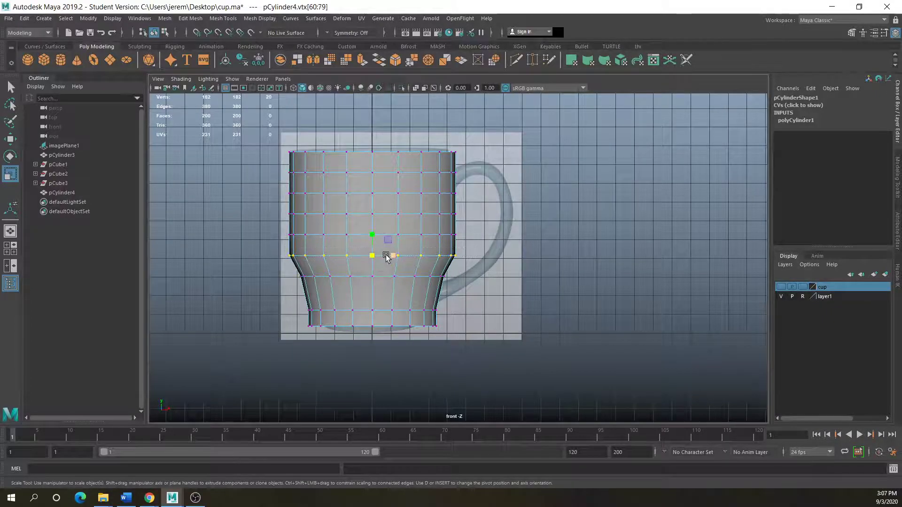
{"action": "mouse_move", "coordinate": [372, 256]}
{"action": "left_mouse_down"}
{"action": "mouse_move", "coordinate": [352, 256]}
{"action": "mouse_move", "coordinate": [362, 255]}
{"action": "left_mouse_up"}
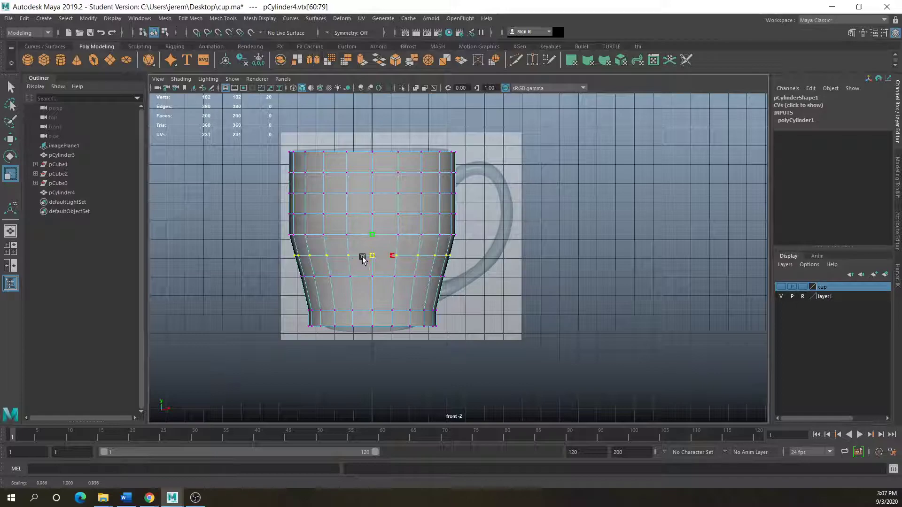
{"action": "left_click_drag", "start_coordinate": [468, 229], "coordinate": [293, 238]}
{"action": "left_click_drag", "start_coordinate": [372, 235], "coordinate": [395, 234]}
{"action": "mouse_move", "coordinate": [468, 207]}
{"action": "left_mouse_down"}
{"action": "mouse_move", "coordinate": [290, 219]}
{"action": "mouse_move", "coordinate": [282, 209]}
{"action": "mouse_move", "coordinate": [470, 224]}
{"action": "left_mouse_up"}
- Try stretching the selected sixth vertex row along X only, and undo the scaling
{"action": "key", "text": "space"}
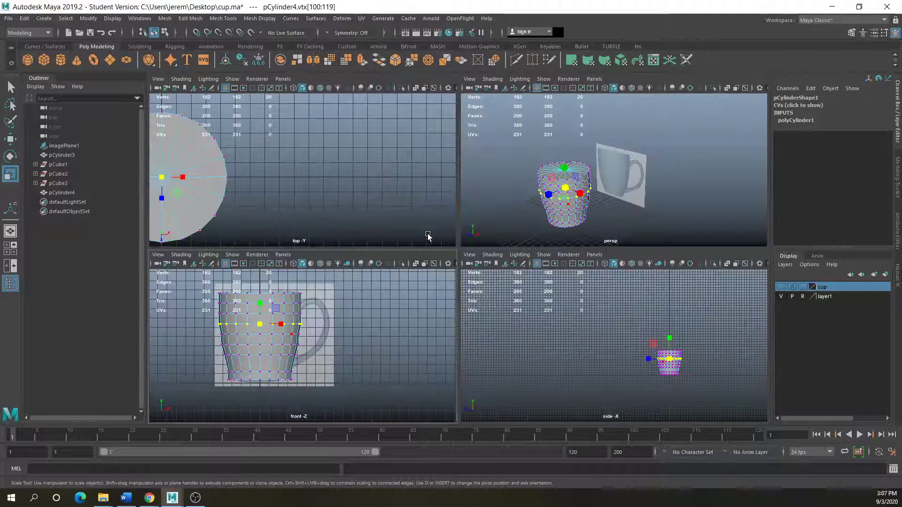
{"action": "left_click_drag", "start_coordinate": [259, 325], "coordinate": [288, 326]}
{"action": "key", "text": "ctrl+z"}
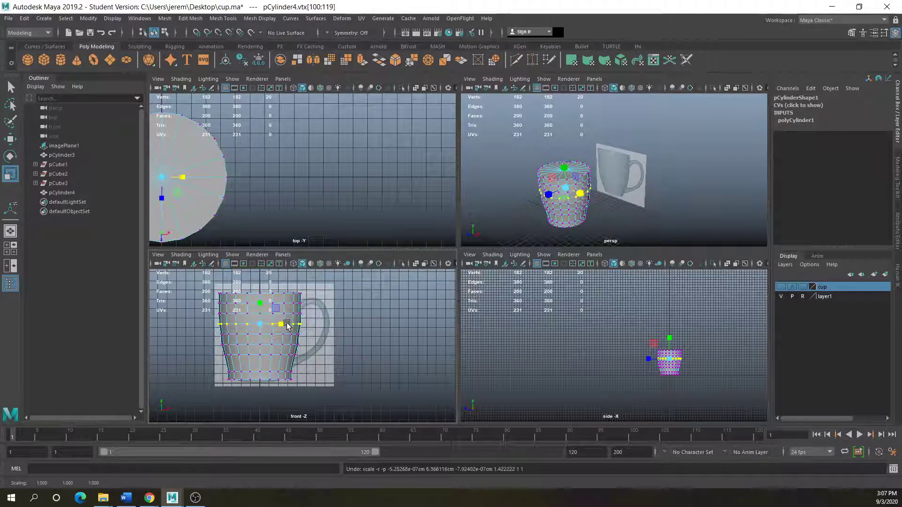
{"action": "key", "text": "space"}
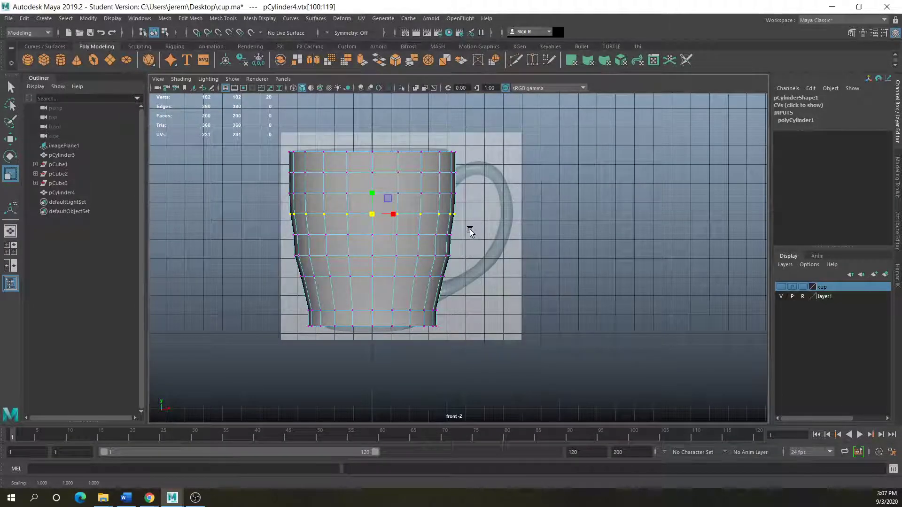
- Scale the fifth vertex row from the base slightly outward, accepting the student version notice for the auto-save
{"action": "left_click_drag", "start_coordinate": [289, 234], "coordinate": [433, 248]}
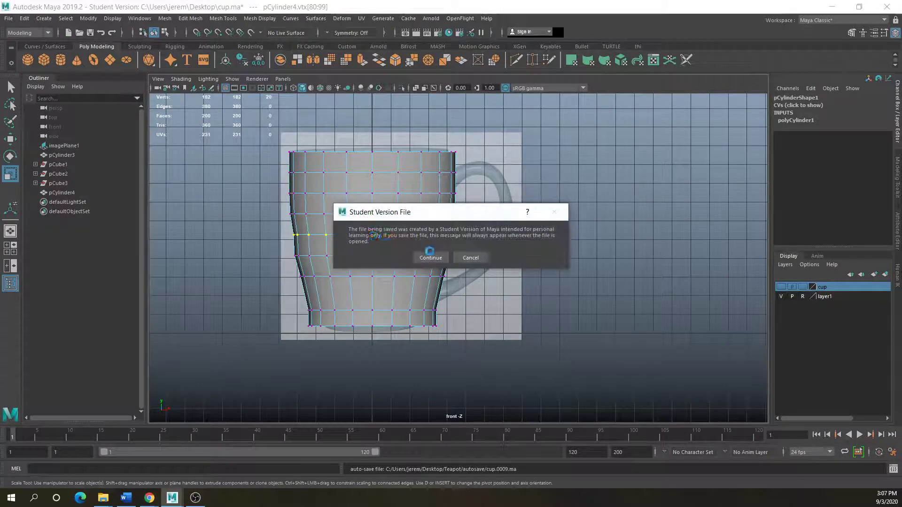
{"action": "left_click", "coordinate": [430, 257]}
{"action": "left_click_drag", "start_coordinate": [375, 233], "coordinate": [378, 233]}
- Check the top vertex row's scale and scale the bottom vertex row inward to the reference mug's narrower base
{"action": "left_click_drag", "start_coordinate": [274, 160], "coordinate": [463, 143]}
{"action": "left_click_drag", "start_coordinate": [374, 153], "coordinate": [374, 156]}
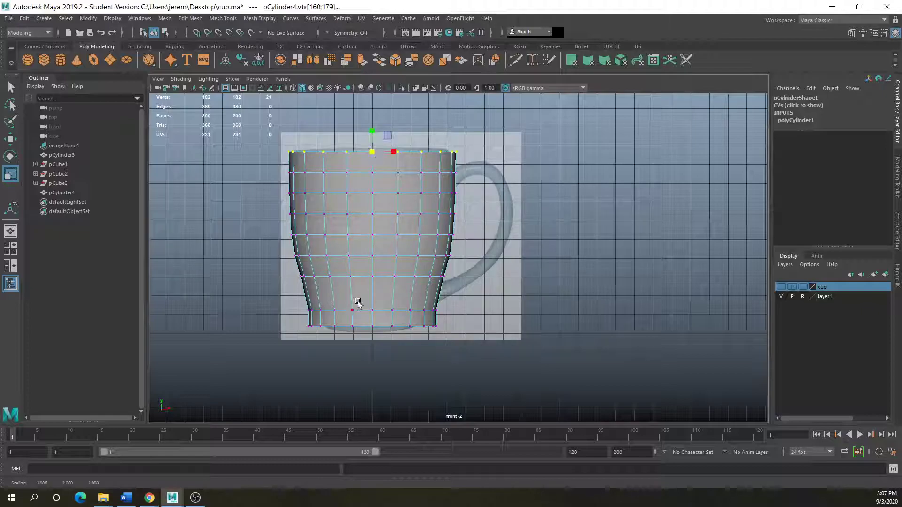
{"action": "left_click_drag", "start_coordinate": [443, 320], "coordinate": [278, 337]}
{"action": "left_click_drag", "start_coordinate": [373, 329], "coordinate": [369, 331]}
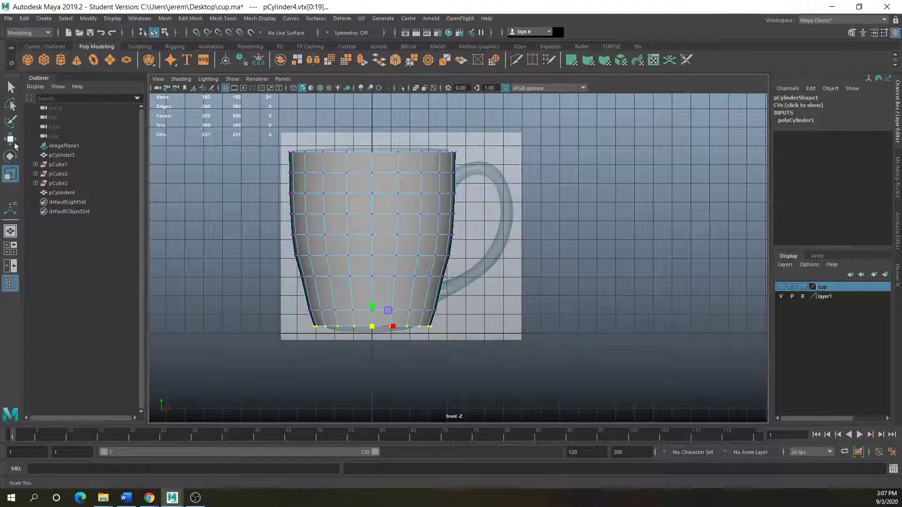
- Lower the whole cylinder in object mode to about 4.91 in Y so its base meets the reference mug's bottom
{"action": "left_click", "coordinate": [10, 138]}
{"action": "left_click", "coordinate": [314, 335]}
{"action": "right_click_drag", "start_coordinate": [368, 254], "coordinate": [403, 242]}
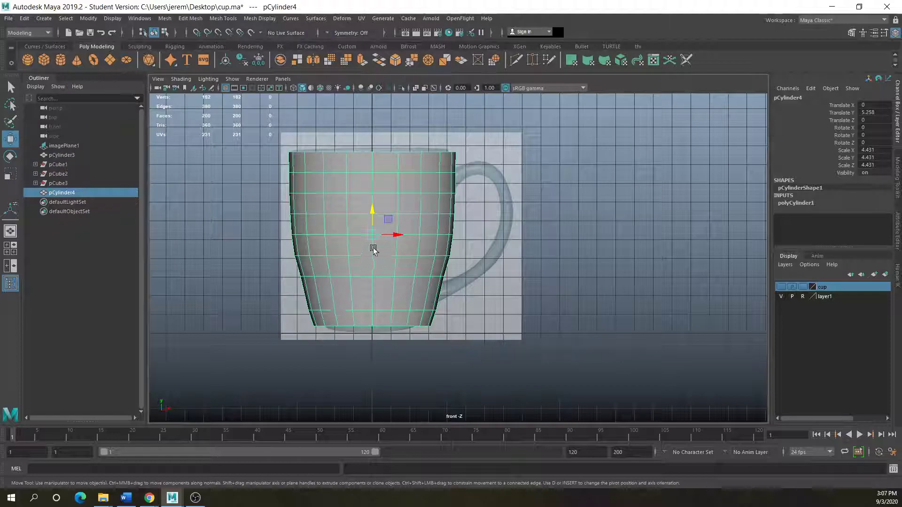
{"action": "left_click_drag", "start_coordinate": [372, 206], "coordinate": [373, 215]}
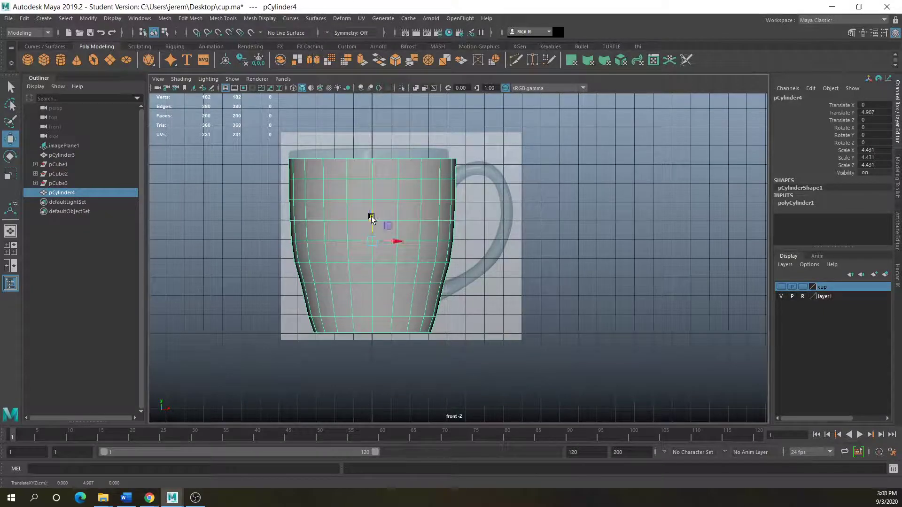
- Raise the top four vertex rows one by one, bringing the top row up to the reference mug's rim
{"action": "right_click_drag", "start_coordinate": [323, 173], "coordinate": [293, 168]}
{"action": "left_click_drag", "start_coordinate": [517, 137], "coordinate": [261, 167]}
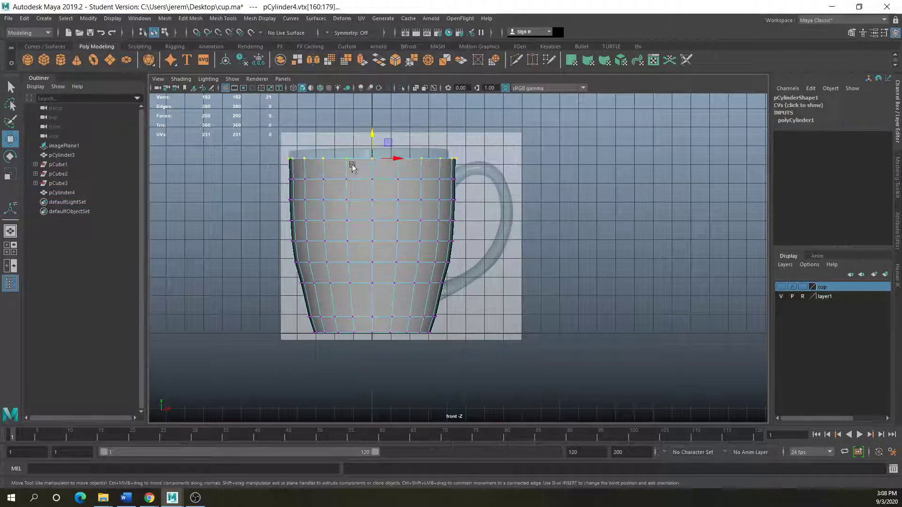
{"action": "left_click_drag", "start_coordinate": [377, 141], "coordinate": [376, 133]}
{"action": "left_click_drag", "start_coordinate": [459, 173], "coordinate": [231, 191]}
{"action": "left_click_drag", "start_coordinate": [372, 167], "coordinate": [371, 165]}
{"action": "left_click_drag", "start_coordinate": [463, 193], "coordinate": [266, 209]}
{"action": "left_click_drag", "start_coordinate": [370, 188], "coordinate": [370, 184]}
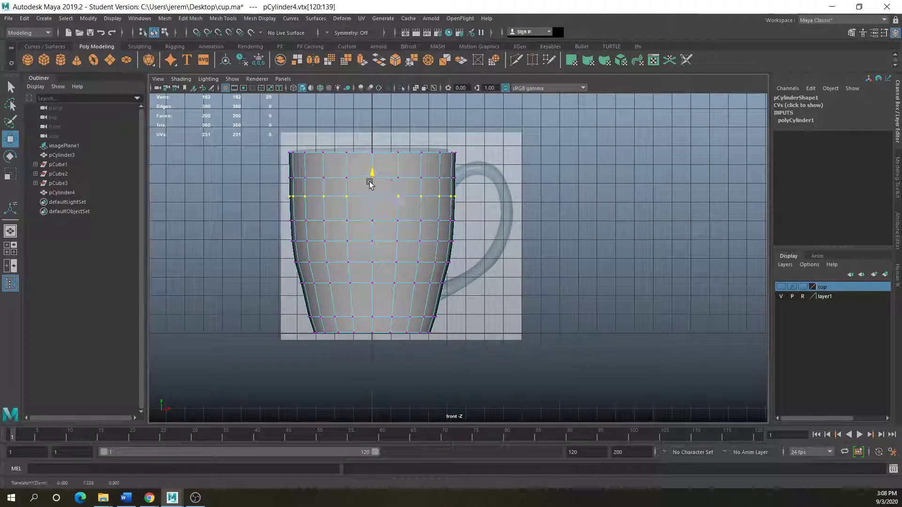
{"action": "left_click_drag", "start_coordinate": [463, 207], "coordinate": [265, 226]}
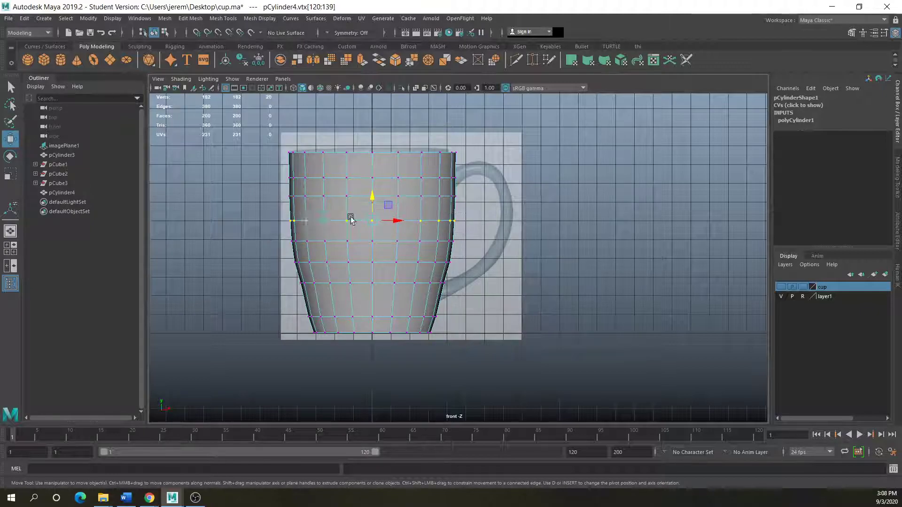
{"action": "left_click_drag", "start_coordinate": [373, 215], "coordinate": [373, 212]}
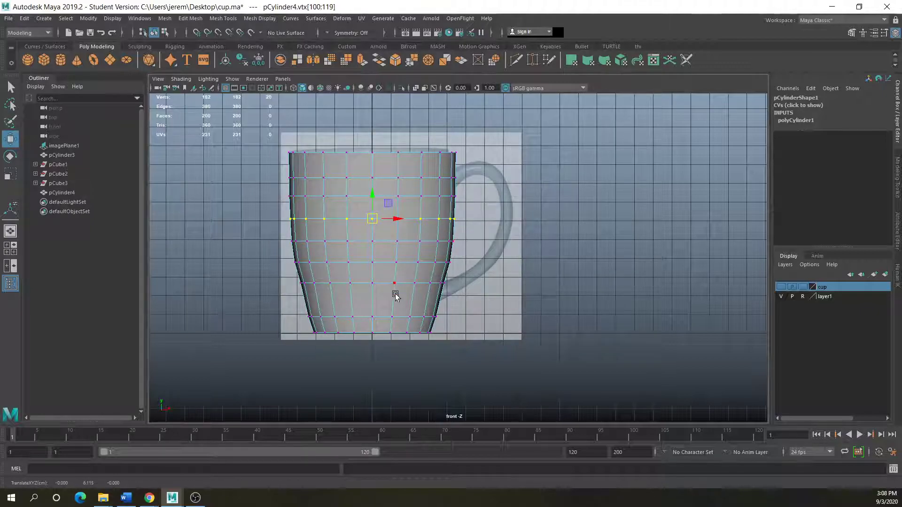
- Lower the third vertex row from the base to follow the reference taper and return to object mode
{"action": "left_click_drag", "start_coordinate": [451, 276], "coordinate": [291, 296]}
{"action": "left_click_drag", "start_coordinate": [374, 263], "coordinate": [374, 269]}
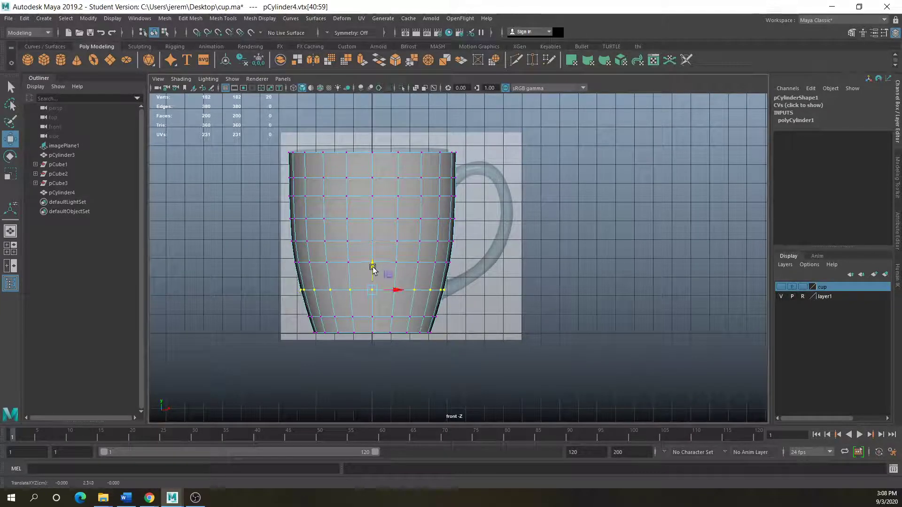
{"action": "left_click", "coordinate": [494, 316]}
{"action": "right_click_drag", "start_coordinate": [416, 239], "coordinate": [433, 284]}
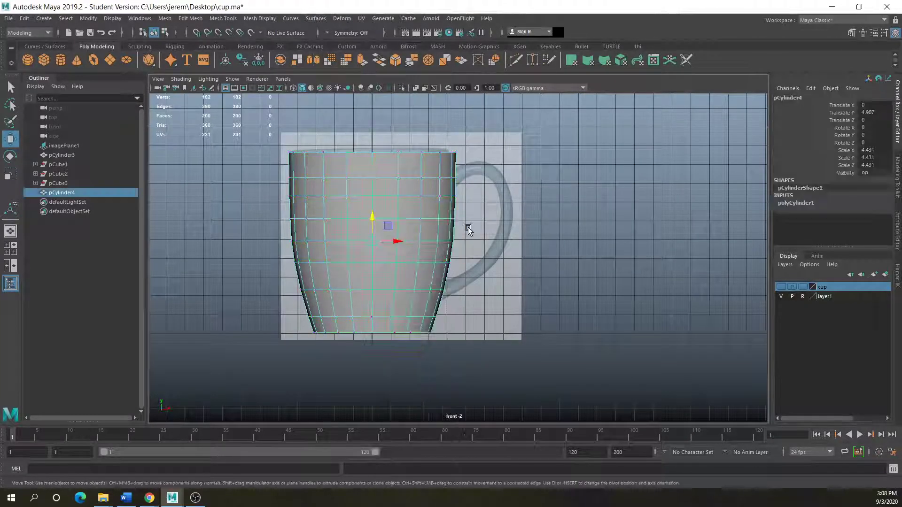
- Preview the cylinder smoothed in the perspective view and examine its top edge and underside
{"action": "scroll", "coordinate": [450, 281], "scroll_direction": "down", "scroll_amount": 2}
{"action": "key", "text": "space"}
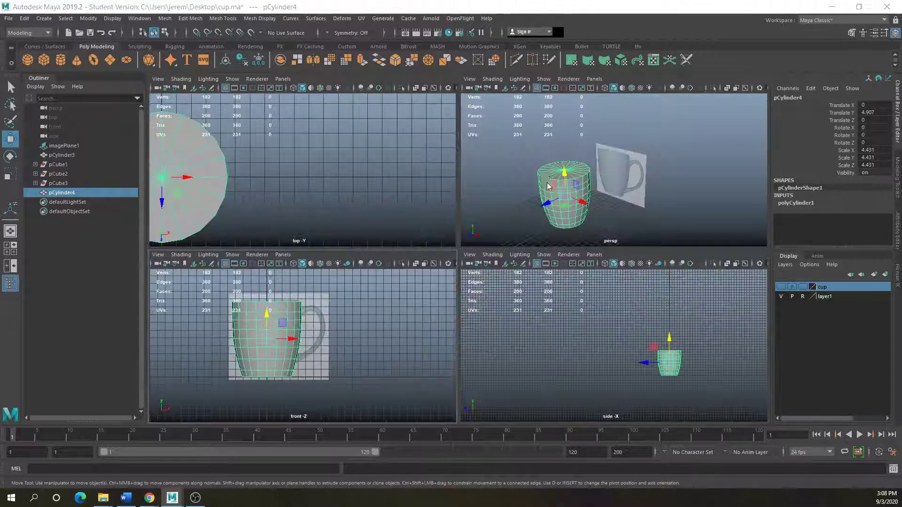
{"action": "key", "text": "space"}
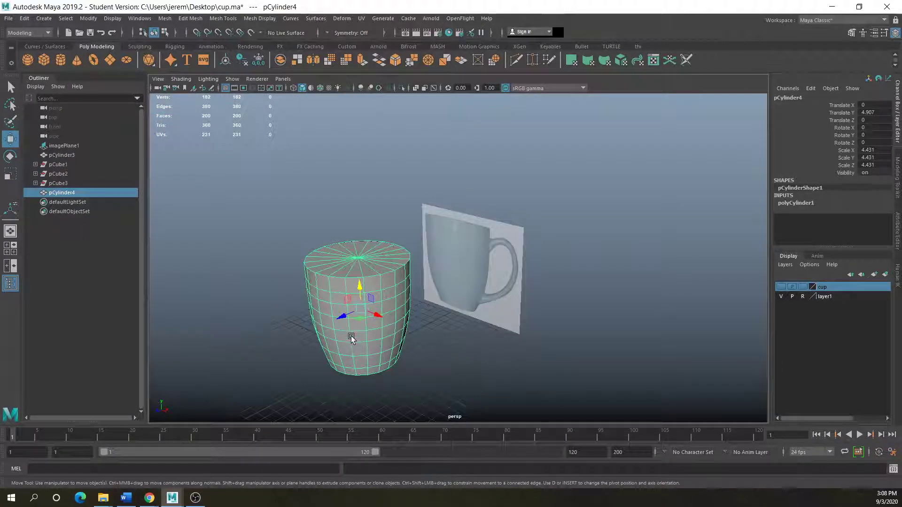
{"action": "left_click_drag", "start_coordinate": [374, 348], "coordinate": [296, 371], "text": "alt"}
{"action": "key", "text": "3"}
{"action": "left_click", "coordinate": [291, 376]}
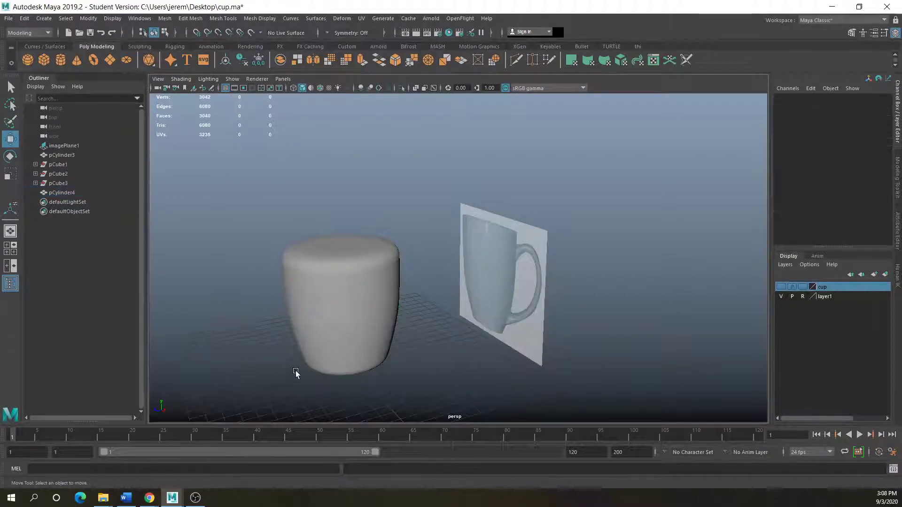
{"action": "left_click", "coordinate": [384, 244]}
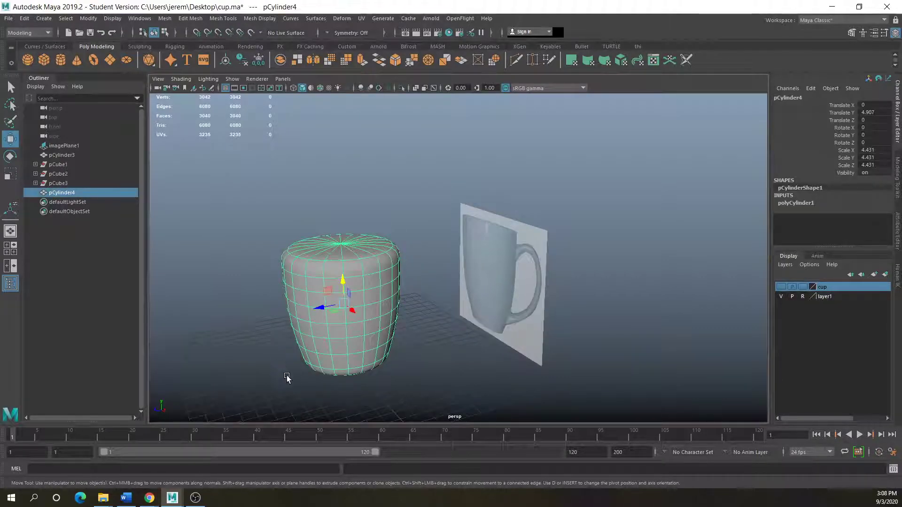
{"action": "left_click_drag", "start_coordinate": [310, 364], "coordinate": [360, 295], "text": "alt"}
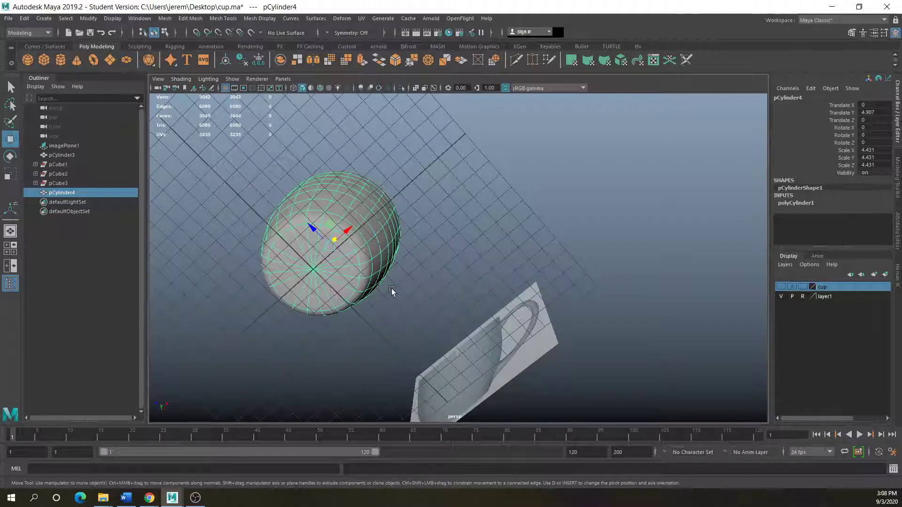
- Hide the grid, examine the smoothed base edge up close, and return the cylinder to unsmoothed display
{"action": "left_click", "coordinate": [235, 88]}
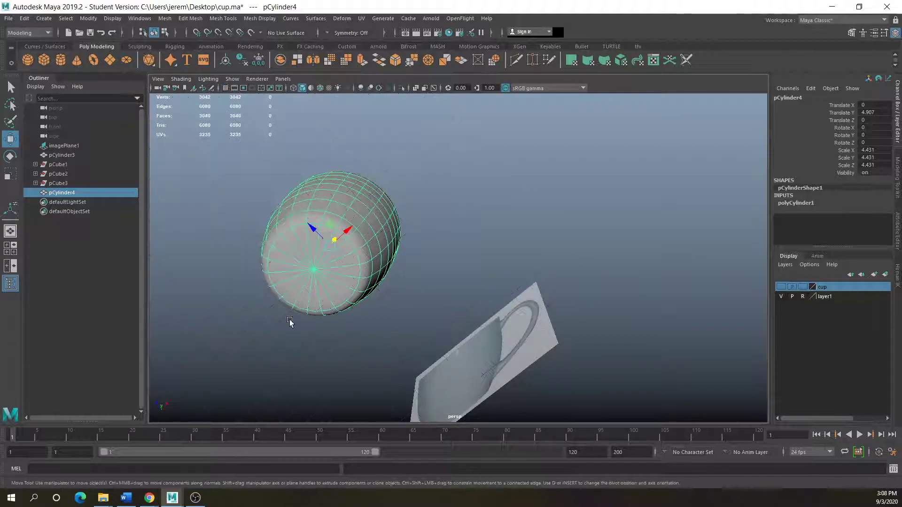
{"action": "left_click", "coordinate": [292, 320]}
{"action": "scroll", "coordinate": [314, 274], "scroll_direction": "up", "scroll_amount": 4}
{"action": "scroll", "coordinate": [264, 289], "scroll_direction": "down", "scroll_amount": 1}
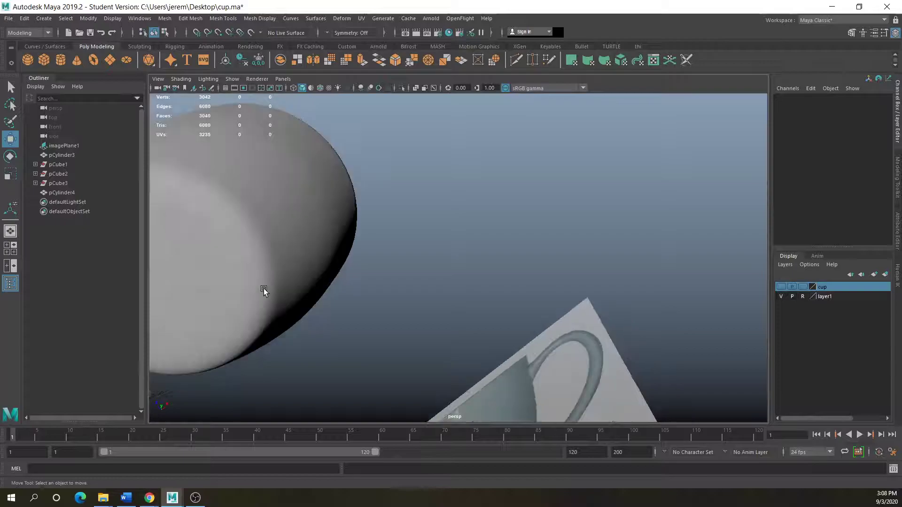
{"action": "scroll", "coordinate": [254, 289], "scroll_direction": "down", "scroll_amount": 3}
{"action": "left_click_drag", "start_coordinate": [318, 268], "coordinate": [278, 348], "text": "alt"}
{"action": "left_click", "coordinate": [353, 247]}
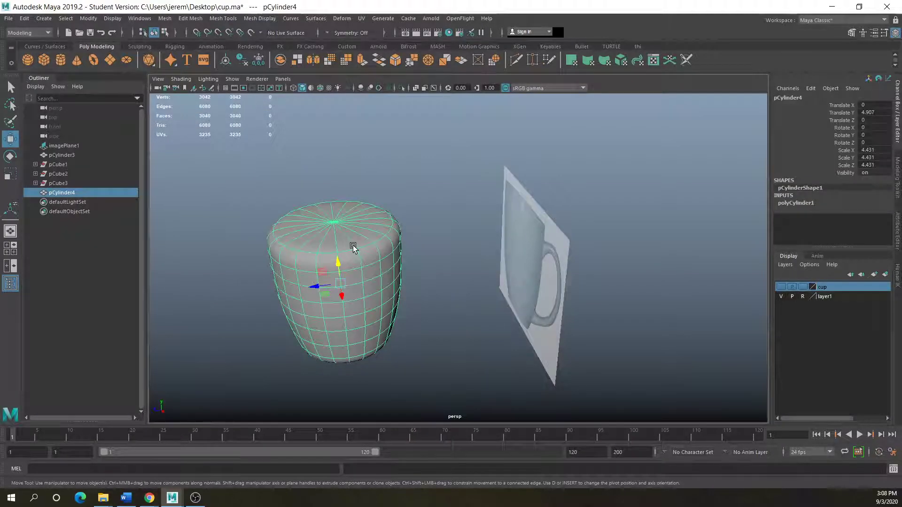
{"action": "key", "text": "1"}
- Delete three adjacent triangular faces at the front of the cylinder's top cap
{"action": "right_click_drag", "start_coordinate": [313, 230], "coordinate": [312, 249]}
{"action": "left_click", "coordinate": [313, 246]}
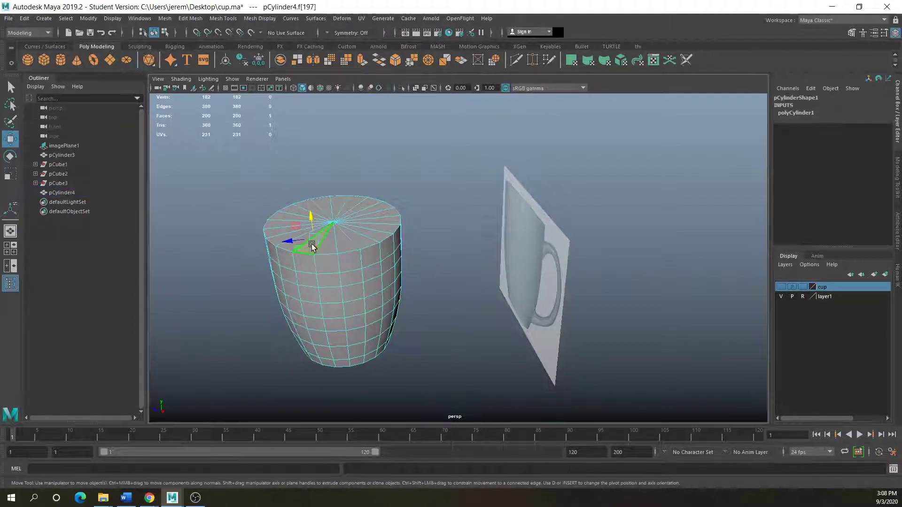
{"action": "key", "text": "Delete"}
{"action": "left_click", "coordinate": [327, 245]}
{"action": "key", "text": "Delete"}
{"action": "left_click", "coordinate": [345, 243]}
{"action": "key", "text": "Delete"}
- Select all remaining triangular faces of the top cap together and delete them to open the mug
{"action": "left_click", "coordinate": [362, 241]}
{"action": "left_click", "coordinate": [381, 230]}
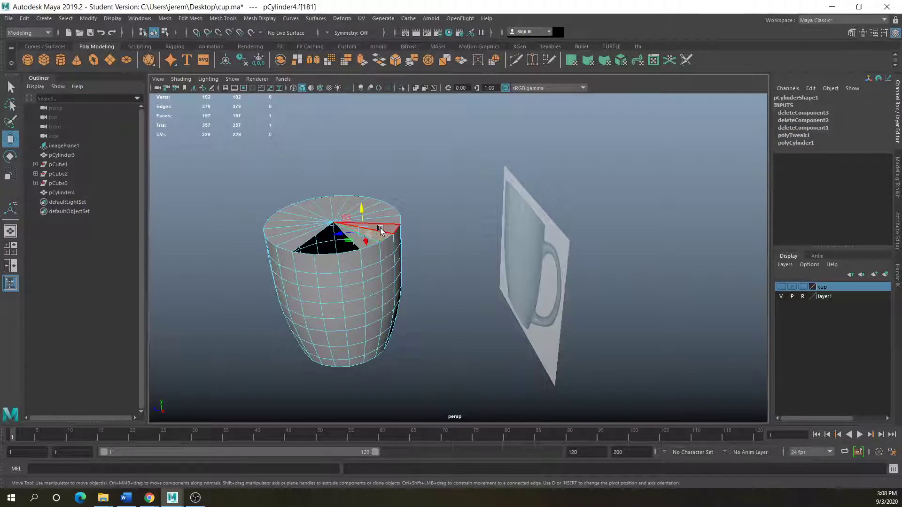
{"action": "left_click", "coordinate": [383, 228], "text": "shift"}
{"action": "left_click", "coordinate": [385, 220], "text": "shift"}
{"action": "left_click", "coordinate": [385, 214], "text": "shift"}
{"action": "left_click", "coordinate": [379, 207], "text": "shift"}
{"action": "left_click", "coordinate": [361, 205], "text": "shift"}
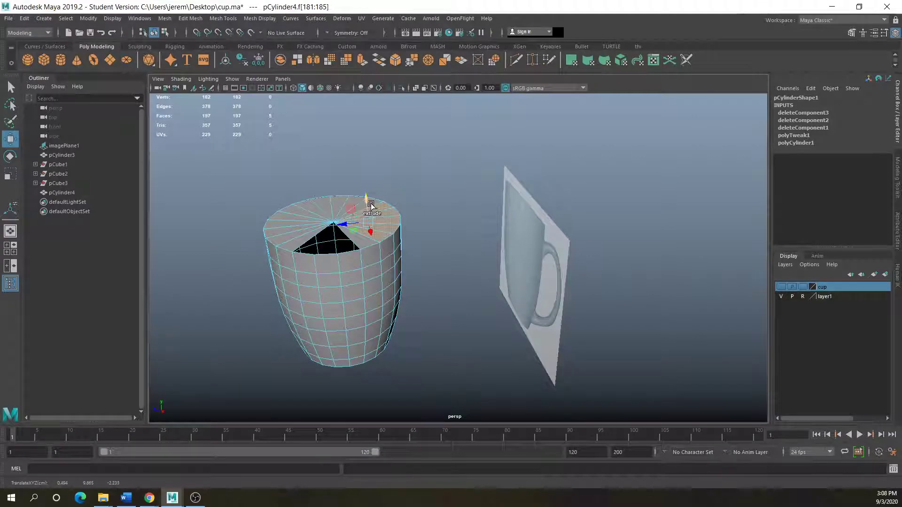
{"action": "left_click", "coordinate": [354, 203], "text": "shift"}
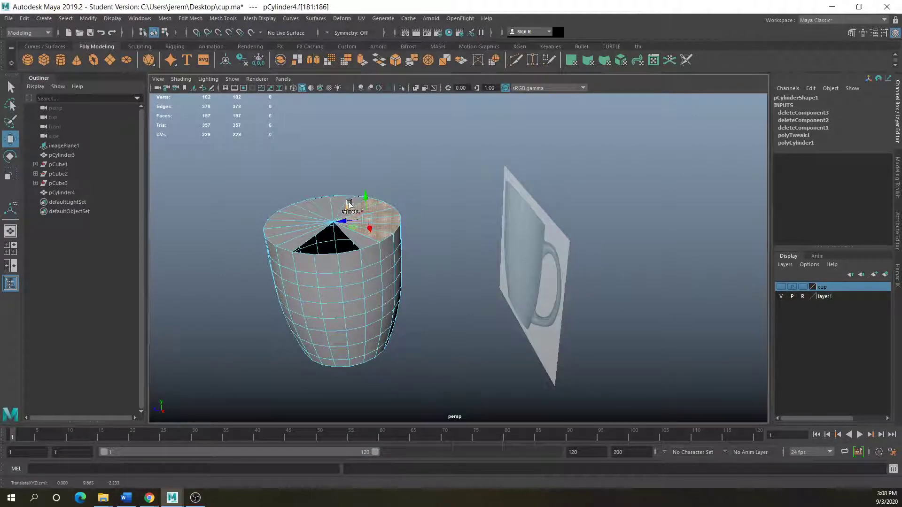
{"action": "left_click", "coordinate": [337, 206], "text": "shift"}
{"action": "left_click", "coordinate": [325, 205], "text": "shift"}
{"action": "left_click", "coordinate": [302, 213], "text": "shift"}
{"action": "left_click", "coordinate": [295, 216], "text": "shift"}
{"action": "left_click", "coordinate": [288, 222], "text": "shift"}
{"action": "left_click", "coordinate": [286, 231], "text": "shift"}
{"action": "left_click", "coordinate": [286, 236], "text": "shift"}
{"action": "left_click", "coordinate": [292, 242], "text": "shift"}
{"action": "left_click", "coordinate": [358, 242], "text": "shift"}
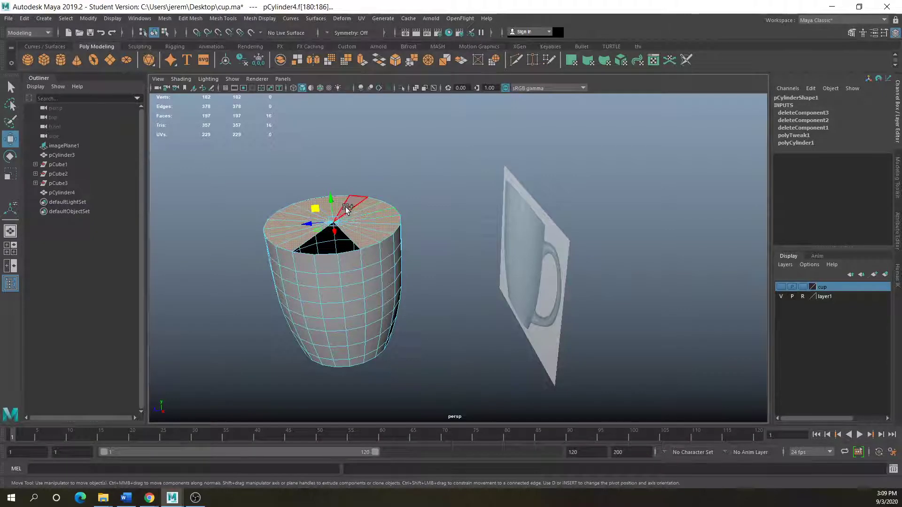
{"action": "key", "text": "Delete"}
- Return the mug to object mode and turn the perspective view's grid back on
{"action": "right_click_drag", "start_coordinate": [342, 261], "coordinate": [346, 267]}
{"action": "scroll", "coordinate": [326, 306], "scroll_direction": "down", "scroll_amount": 5}
{"action": "scroll", "coordinate": [332, 328], "scroll_direction": "up", "scroll_amount": 8}
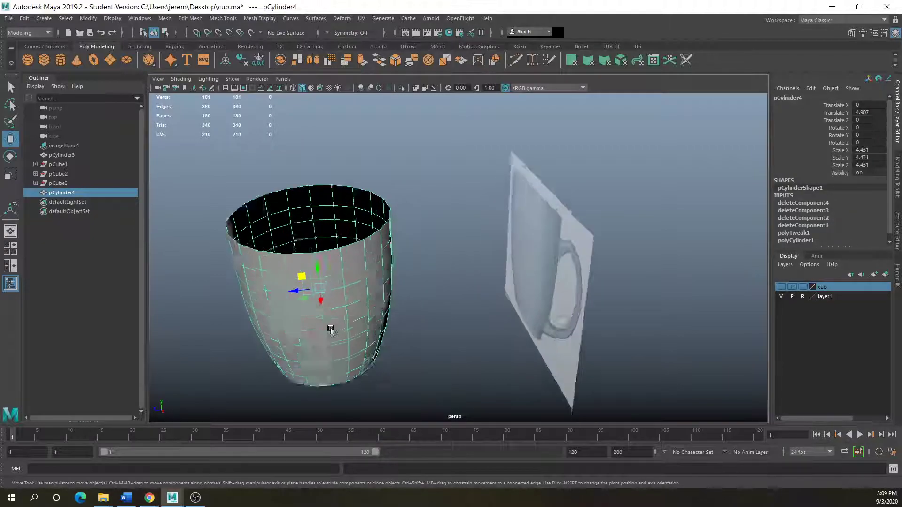
{"action": "left_click_drag", "start_coordinate": [322, 360], "coordinate": [340, 337], "text": "alt"}
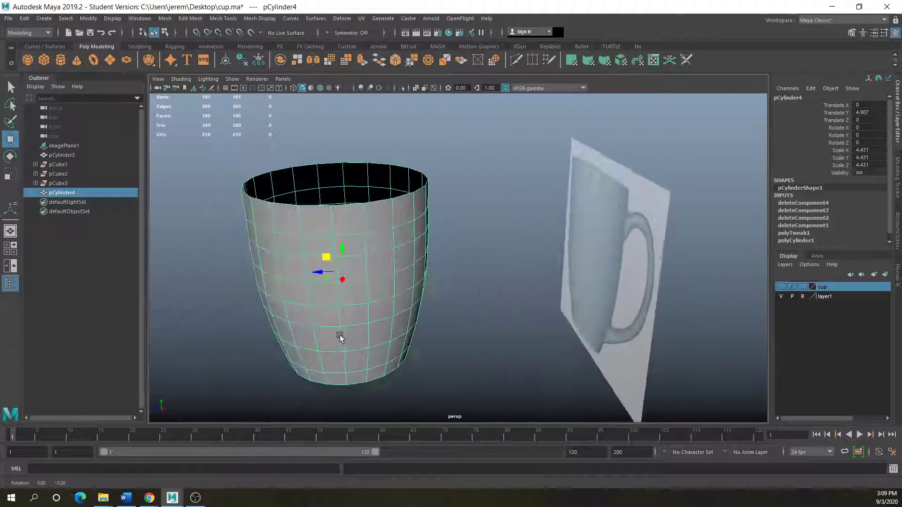
{"action": "left_click", "coordinate": [226, 88]}
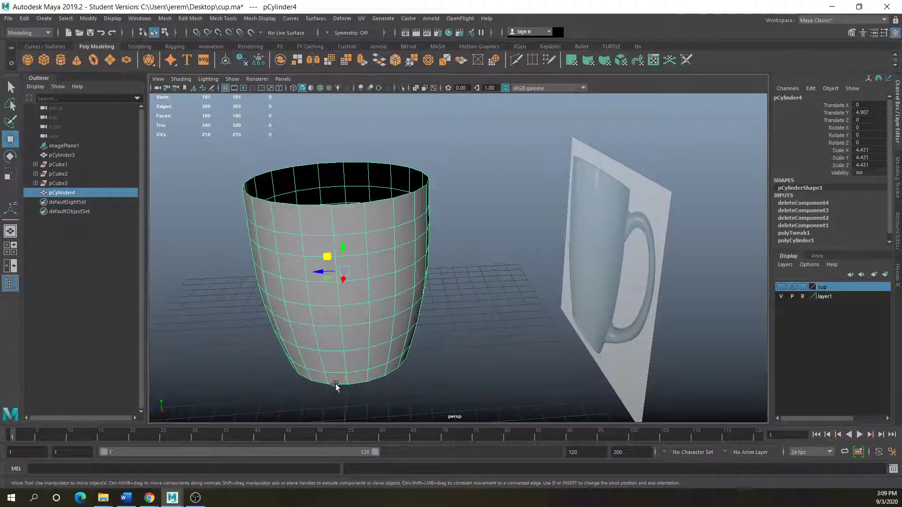
- Insert an edge loop around the mug's wall just above the bottom edge
{"action": "left_click_drag", "start_coordinate": [330, 388], "coordinate": [357, 360], "text": "alt"}
{"action": "scroll", "coordinate": [352, 372], "scroll_direction": "up", "scroll_amount": 1}
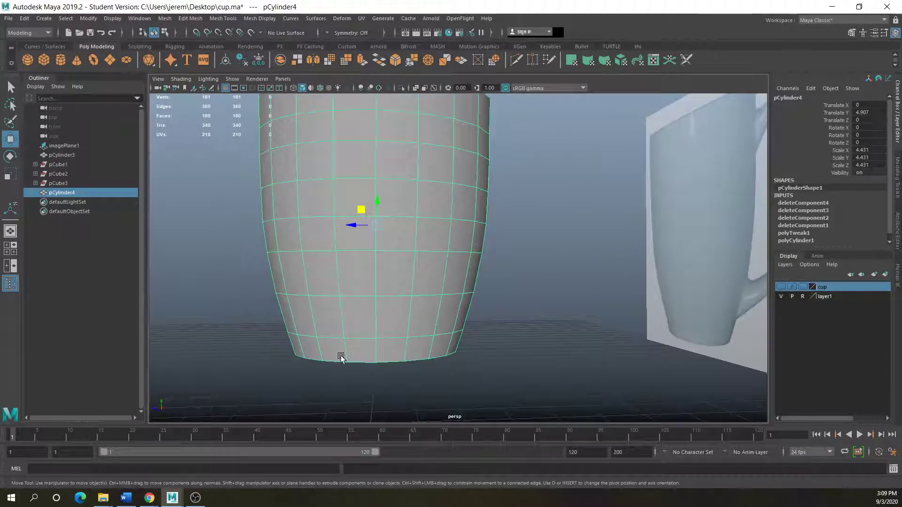
{"action": "left_click", "coordinate": [189, 18]}
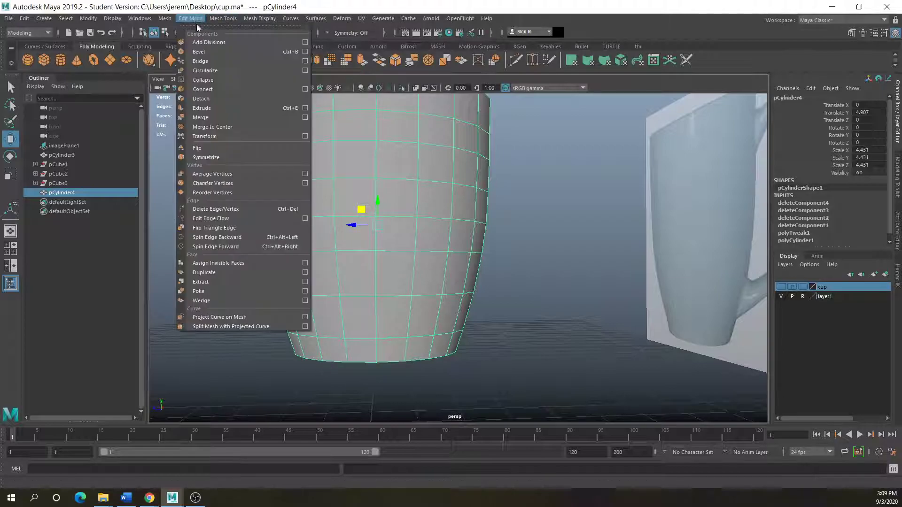
{"action": "mouse_move", "coordinate": [224, 18]}
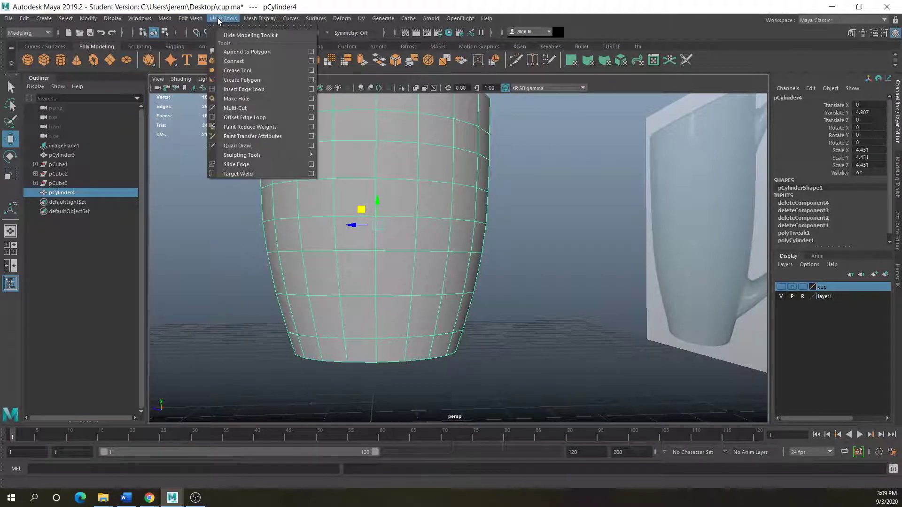
{"action": "left_click", "coordinate": [249, 89]}
{"action": "left_click_drag", "start_coordinate": [321, 359], "coordinate": [321, 357]}
{"action": "scroll", "coordinate": [311, 355], "scroll_direction": "up", "scroll_amount": 3}
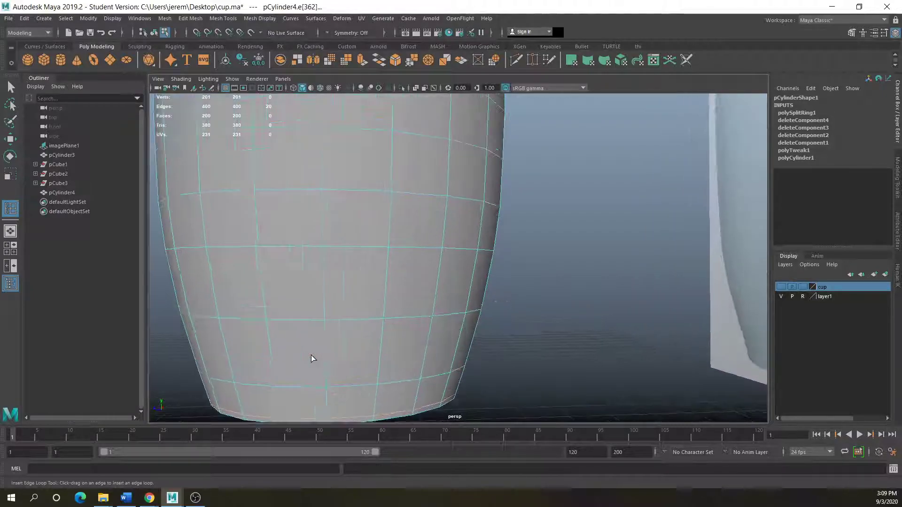
{"action": "scroll", "coordinate": [311, 355], "scroll_direction": "down", "scroll_amount": 2}
- Preview the mug smoothed, examine the bottom edge from below, and switch back to unsmoothed display
{"action": "key", "text": "3"}
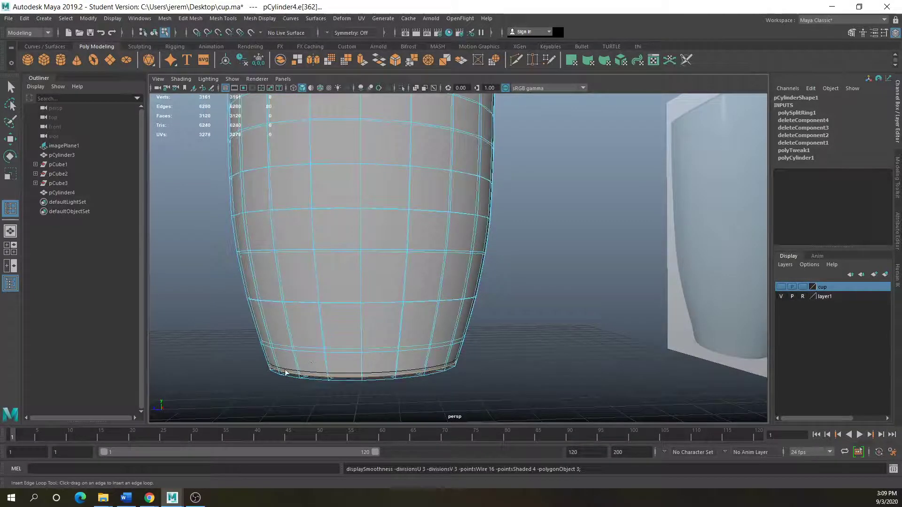
{"action": "right_click_drag", "start_coordinate": [277, 239], "coordinate": [354, 206]}
{"action": "left_click", "coordinate": [243, 323]}
{"action": "left_click", "coordinate": [330, 346]}
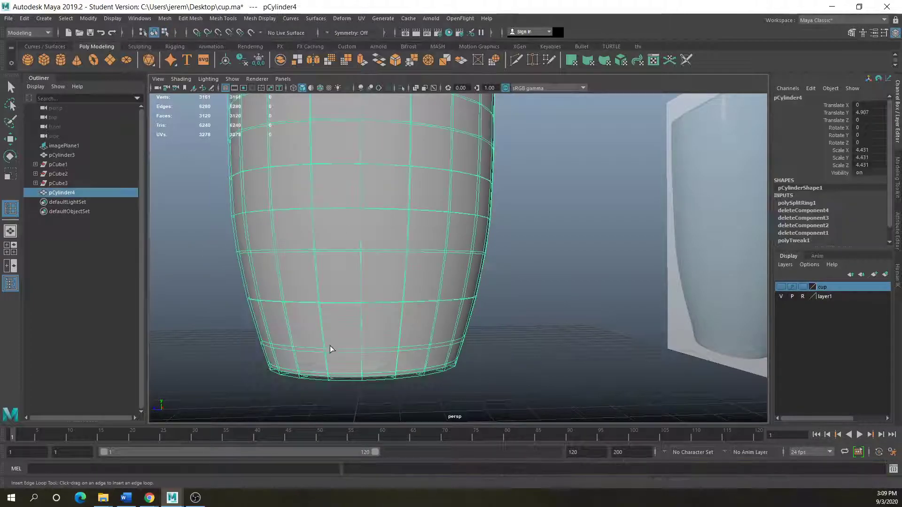
{"action": "left_click_drag", "start_coordinate": [306, 364], "coordinate": [334, 292], "text": "alt"}
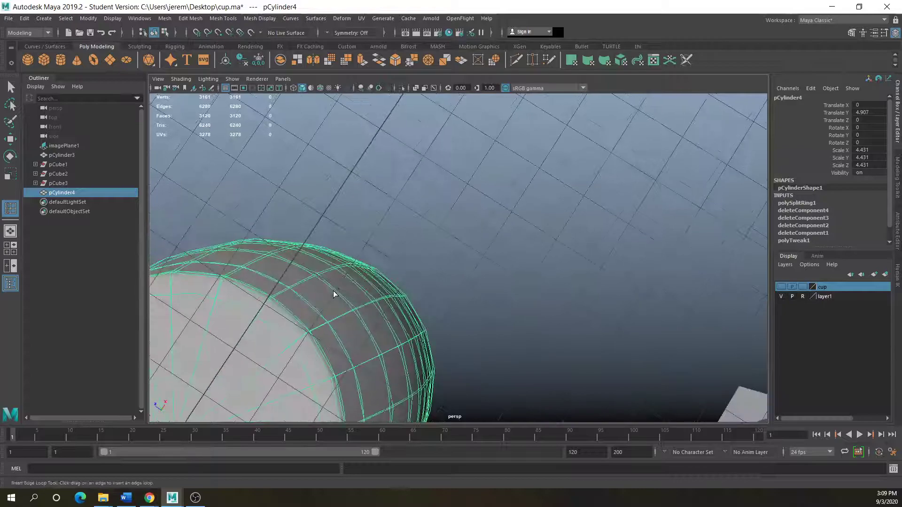
{"action": "key", "text": "1"}
{"action": "left_click", "coordinate": [249, 345]}
{"action": "scroll", "coordinate": [249, 352], "scroll_direction": "down", "scroll_amount": 3}
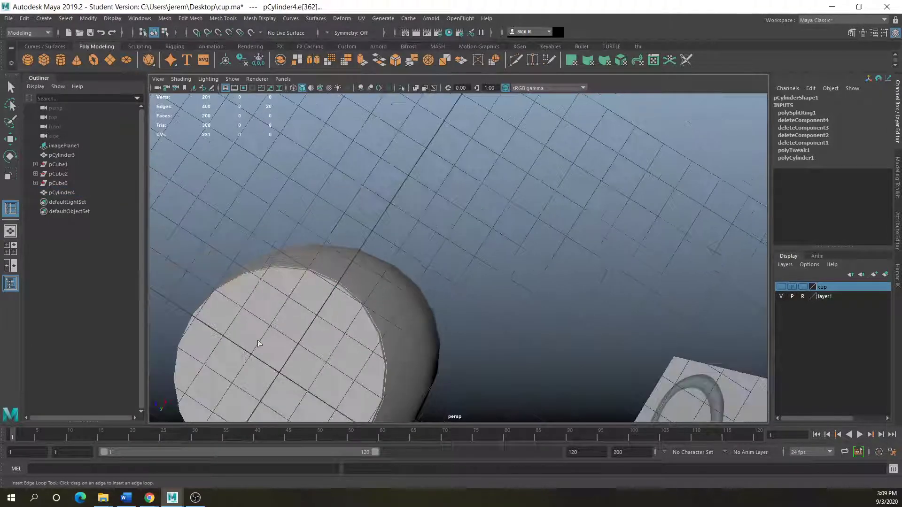
- Select the full ring of radial edges on the mug's bottom cap
{"action": "left_click", "coordinate": [300, 314]}
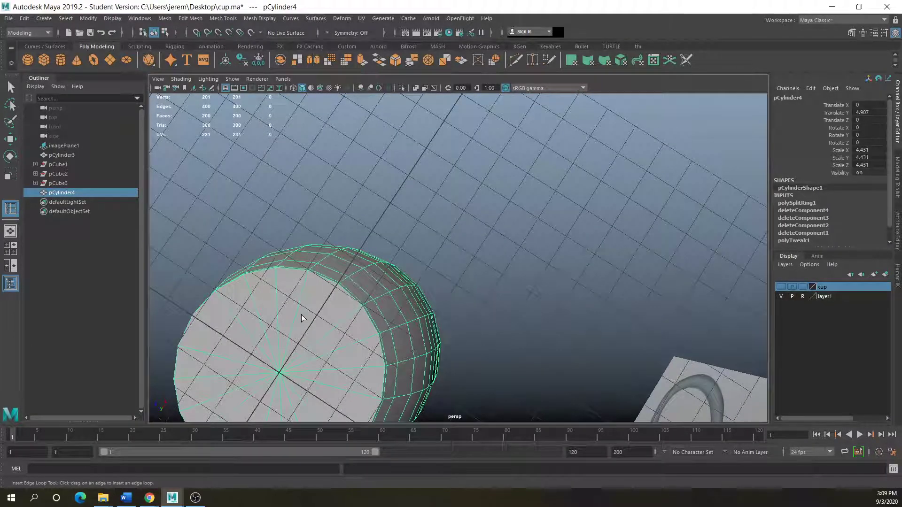
{"action": "left_click_drag", "start_coordinate": [286, 333], "coordinate": [353, 323], "text": "alt"}
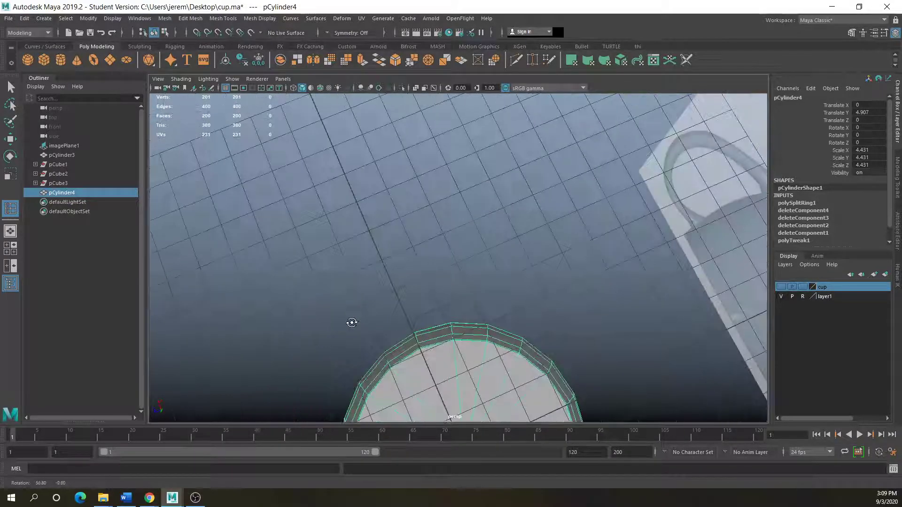
{"action": "middle_click_drag", "start_coordinate": [429, 371], "coordinate": [369, 232], "text": "alt"}
{"action": "right_click_drag", "start_coordinate": [383, 240], "coordinate": [384, 215]}
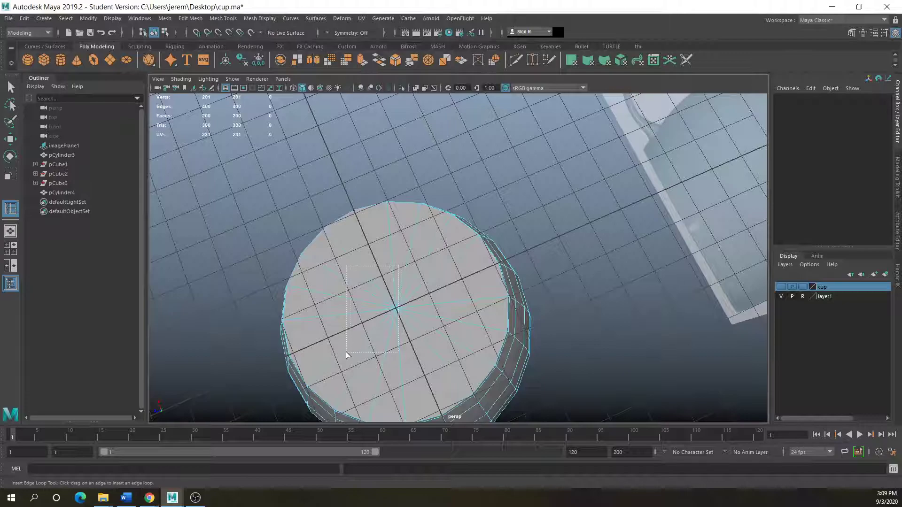
{"action": "left_click_drag", "start_coordinate": [346, 352], "coordinate": [346, 350]}
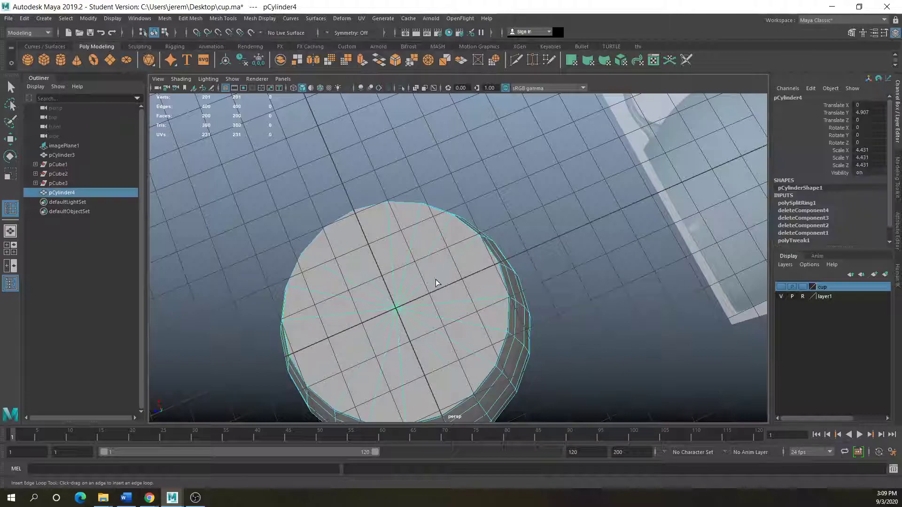
{"action": "left_click", "coordinate": [14, 141]}
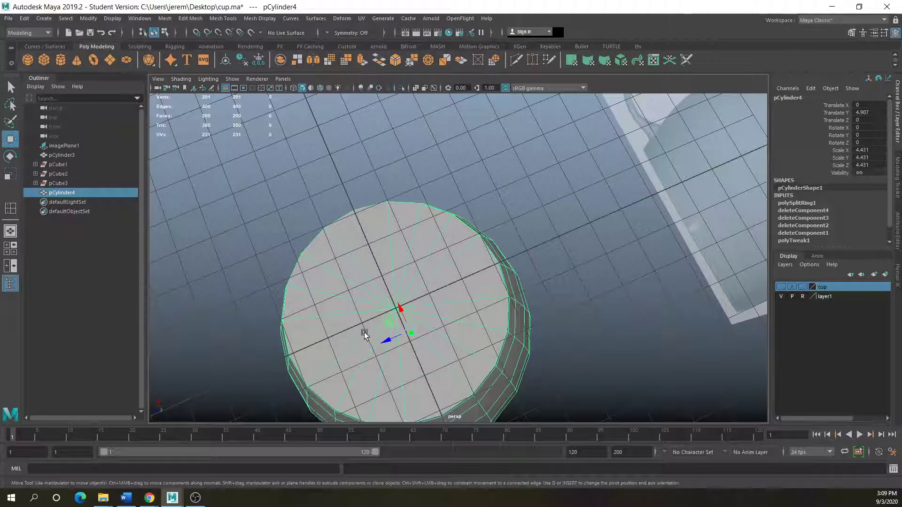
{"action": "key", "text": "space"}
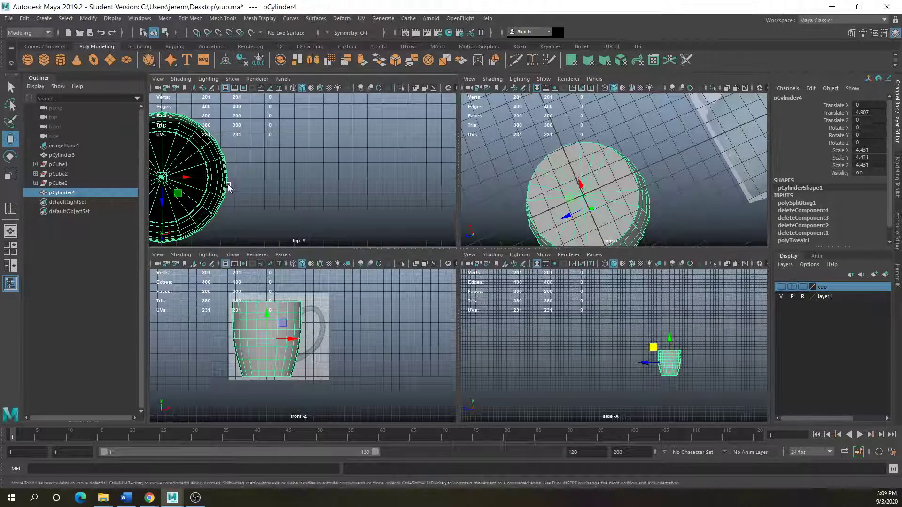
{"action": "key", "text": "space"}
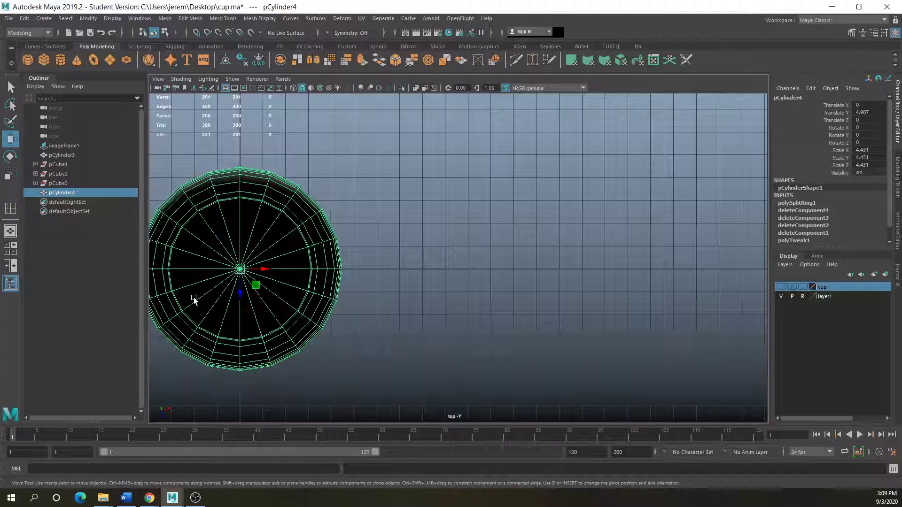
{"action": "right_click_drag", "start_coordinate": [239, 263], "coordinate": [248, 241]}
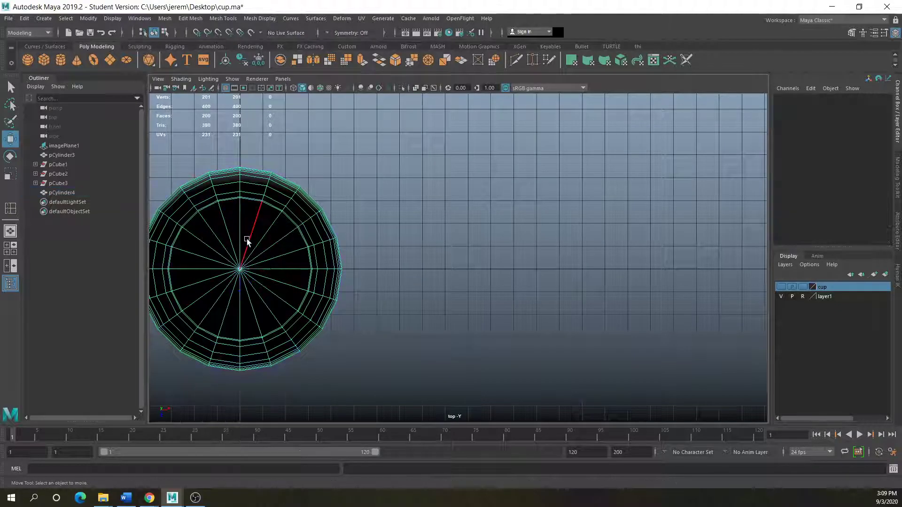
{"action": "double_click", "coordinate": [208, 304]}
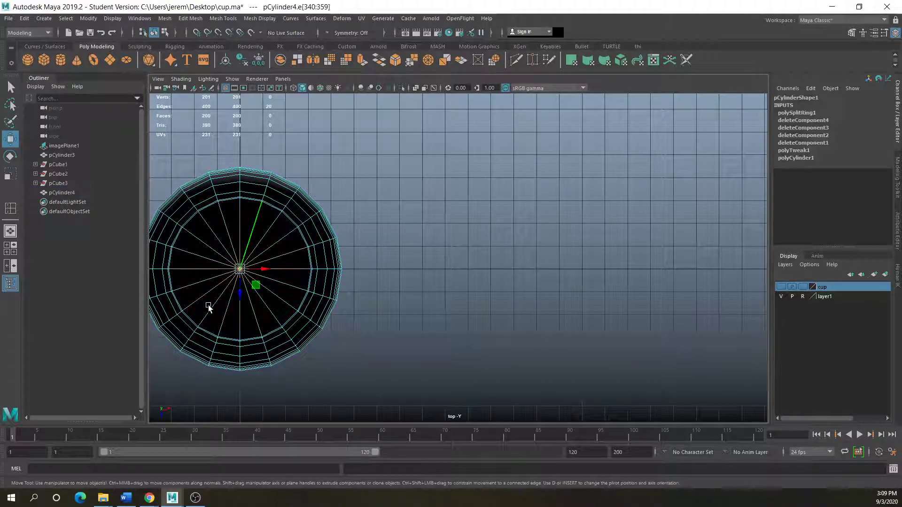
{"action": "key", "text": "space"}
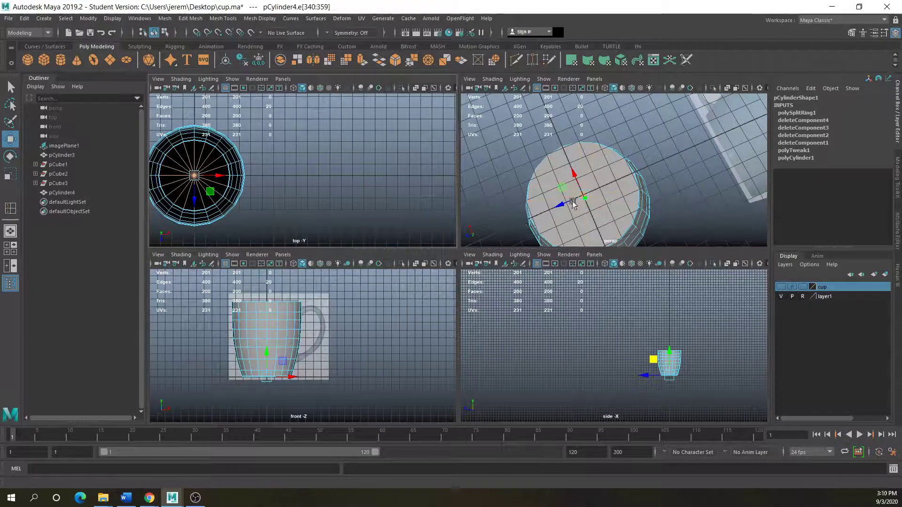
{"action": "key", "text": "space"}
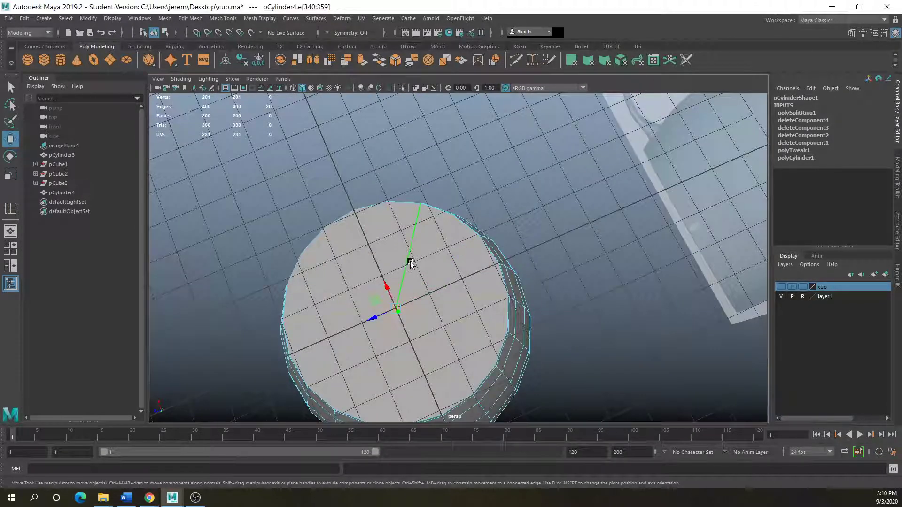
- Connect the bottom cap's radial edges with a new edge ring and scale that ring outward toward the cap's outer edge
{"action": "right_click_drag", "start_coordinate": [370, 267], "coordinate": [358, 401], "text": "shift"}
{"action": "key", "text": "e"}
{"action": "double_click", "coordinate": [349, 338]}
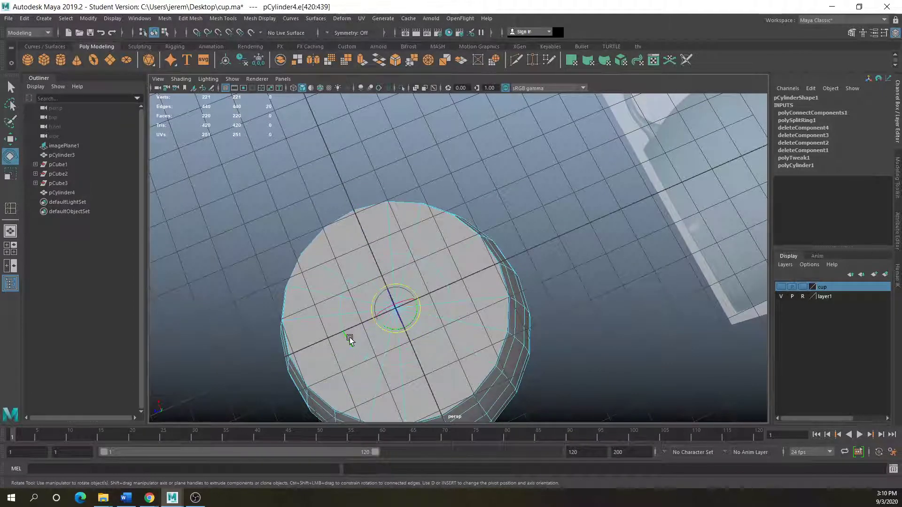
{"action": "key", "text": "r"}
{"action": "left_click_drag", "start_coordinate": [393, 308], "coordinate": [472, 298]}
- Return the mug to object mode, preview it smoothed, and examine the base edge and the open interior
{"action": "right_click_drag", "start_coordinate": [488, 273], "coordinate": [523, 231]}
{"action": "left_click_drag", "start_coordinate": [427, 258], "coordinate": [401, 349], "text": "alt"}
{"action": "right_click_drag", "start_coordinate": [400, 346], "coordinate": [445, 226]}
{"action": "left_click", "coordinate": [199, 397]}
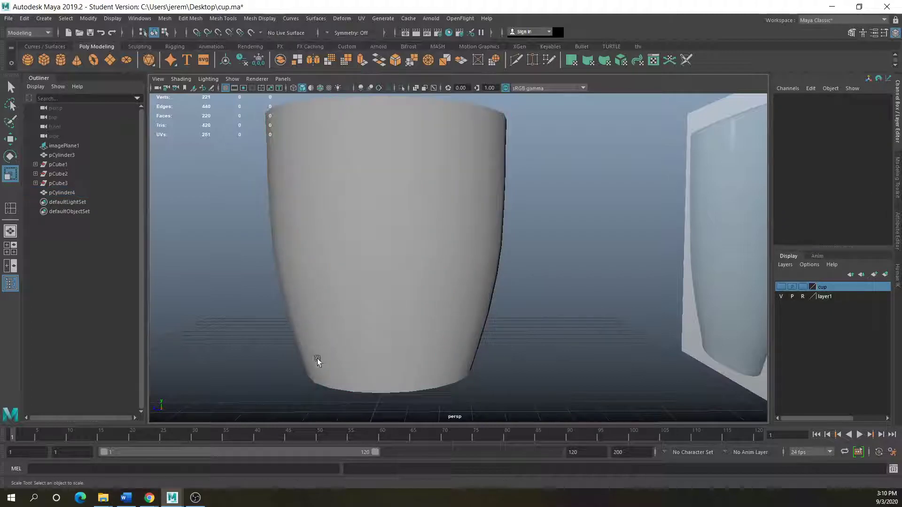
{"action": "left_click", "coordinate": [345, 353]}
{"action": "key", "text": "3"}
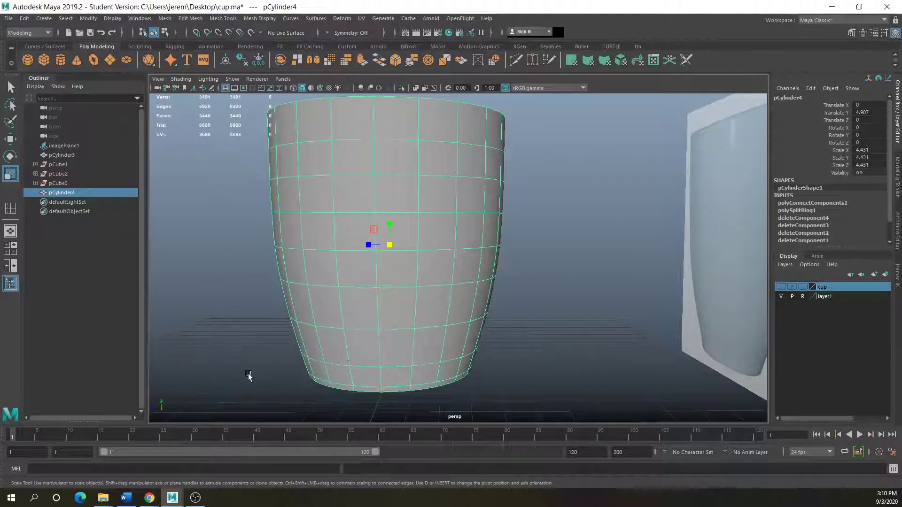
{"action": "left_click", "coordinate": [247, 373]}
{"action": "scroll", "coordinate": [247, 373], "scroll_direction": "down", "scroll_amount": 2}
{"action": "scroll", "coordinate": [248, 373], "scroll_direction": "up", "scroll_amount": 1}
{"action": "left_click_drag", "start_coordinate": [349, 315], "coordinate": [372, 331], "text": "alt"}
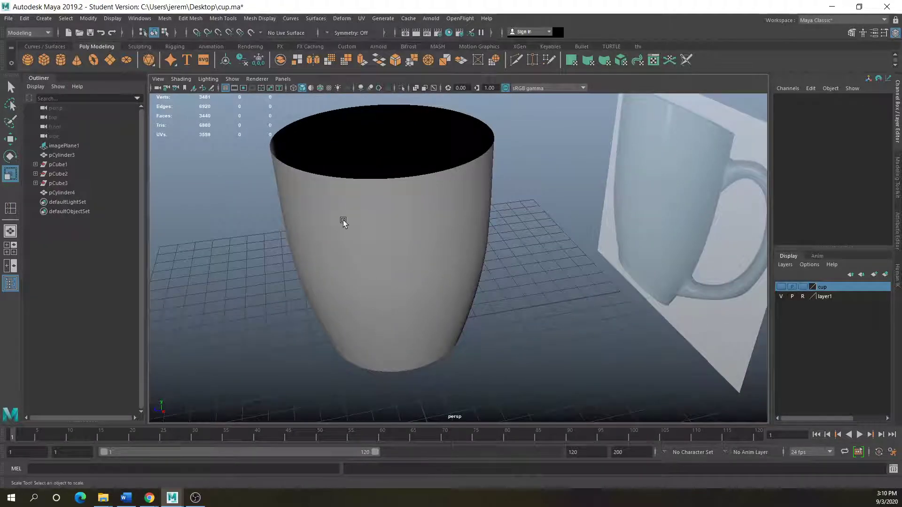
{"action": "left_click_drag", "start_coordinate": [337, 281], "coordinate": [428, 279], "text": "alt"}
- Switch the mug back to unsmoothed display and select all of its faces
{"action": "left_click", "coordinate": [404, 301]}
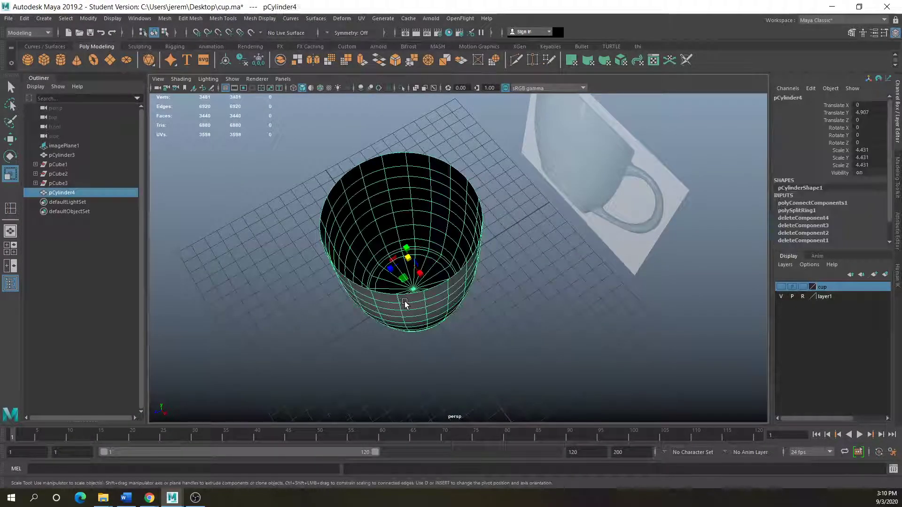
{"action": "left_click_drag", "start_coordinate": [277, 306], "coordinate": [316, 168], "text": "alt"}
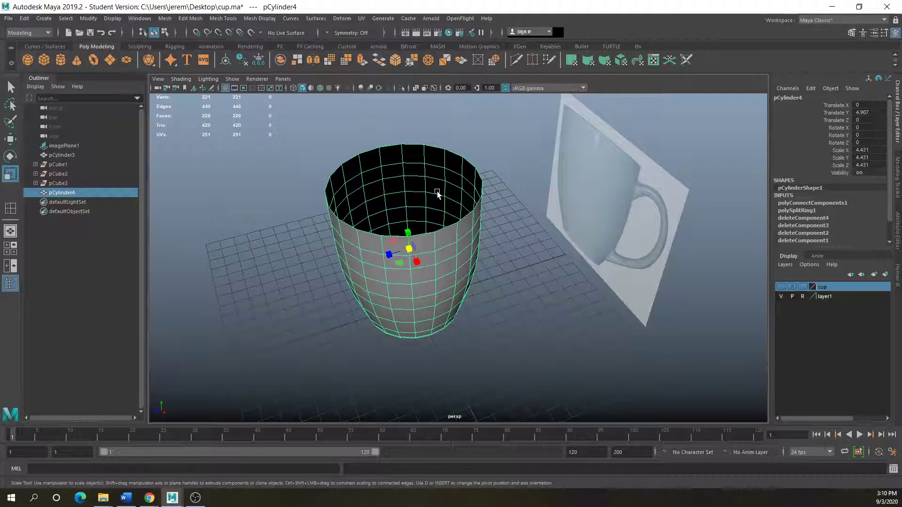
{"action": "scroll", "coordinate": [439, 192], "scroll_direction": "down", "scroll_amount": 4}
{"action": "left_click_drag", "start_coordinate": [357, 300], "coordinate": [340, 282], "text": "alt"}
{"action": "left_click_drag", "start_coordinate": [508, 181], "coordinate": [278, 363]}
{"action": "right_click_drag", "start_coordinate": [441, 239], "coordinate": [440, 265]}
{"action": "left_click_drag", "start_coordinate": [501, 159], "coordinate": [305, 321]}
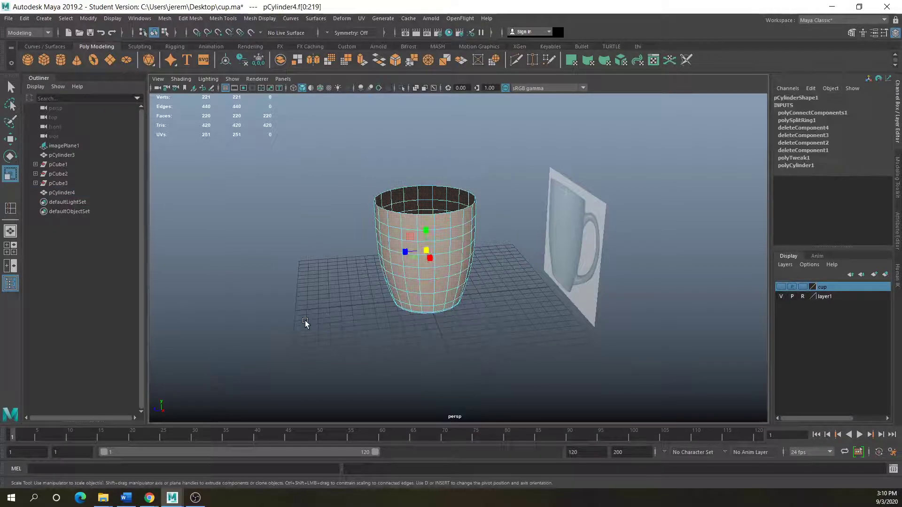
- Extrude all of the mug's faces with a thickness of 0.3 and deselect them
{"action": "left_click", "coordinate": [852, 34]}
{"action": "left_click", "coordinate": [799, 314]}
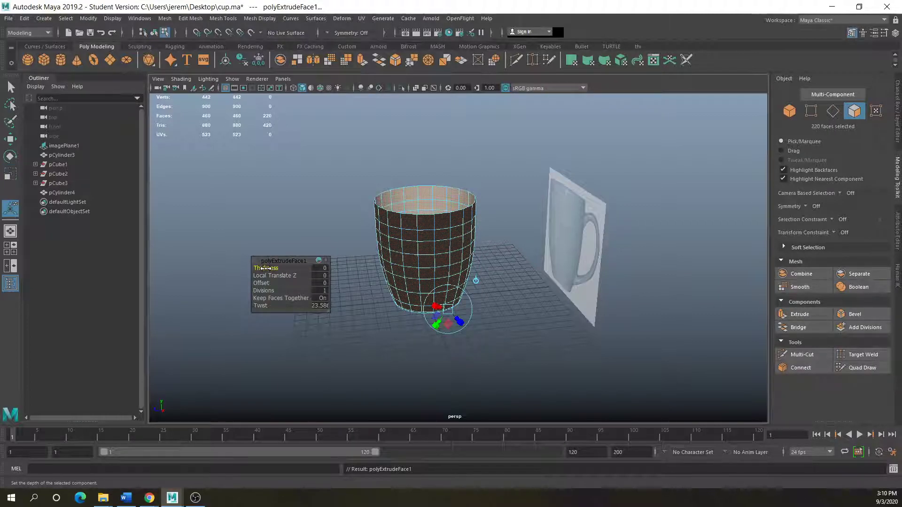
{"action": "middle_click_drag", "start_coordinate": [266, 268], "coordinate": [281, 268]}
{"action": "left_click_drag", "start_coordinate": [272, 267], "coordinate": [267, 265]}
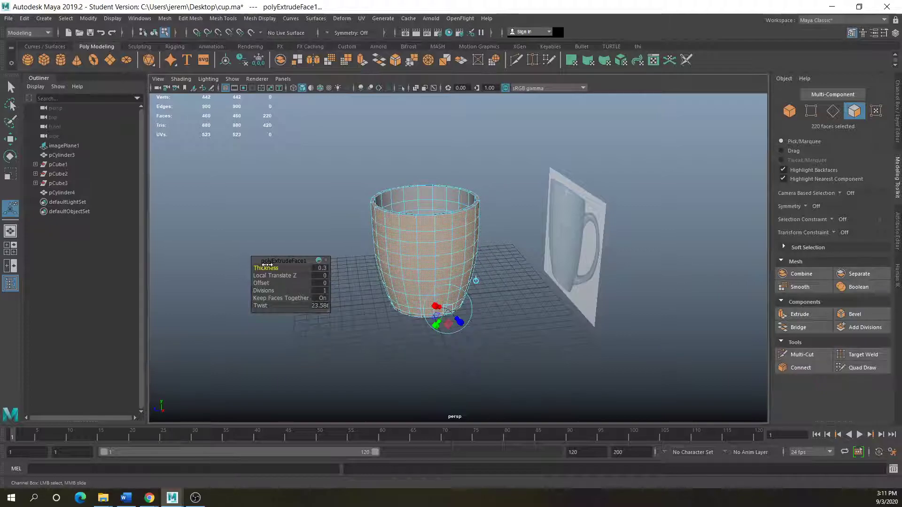
{"action": "left_click", "coordinate": [403, 329]}
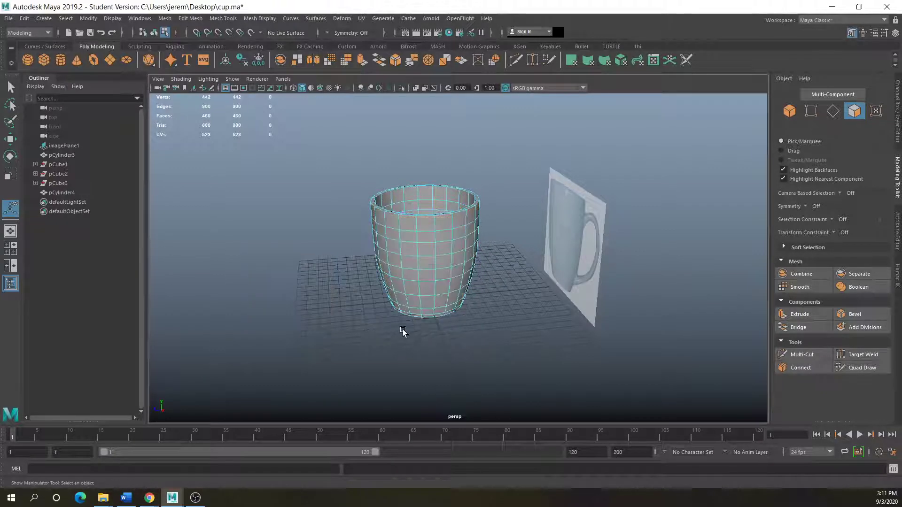
- Preview the thickened mug smoothed in object mode and examine its rim, walls and base
{"action": "key", "text": "3"}
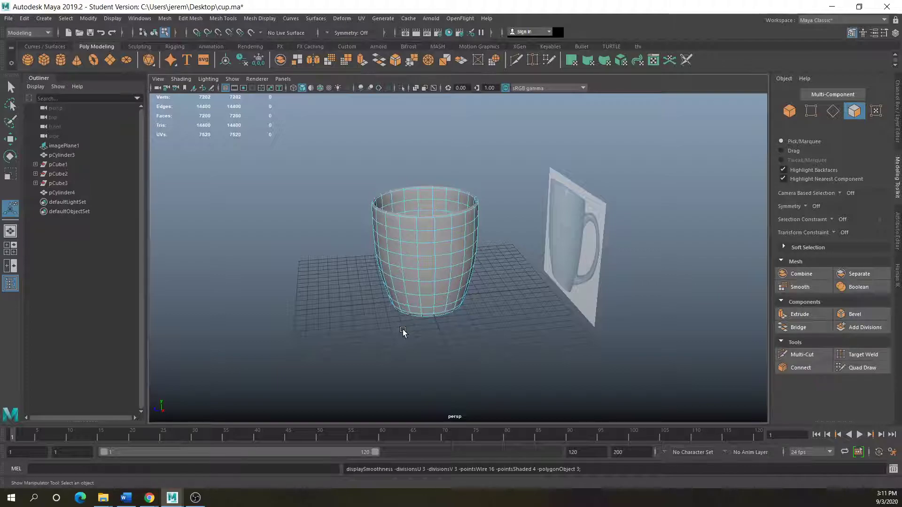
{"action": "scroll", "coordinate": [402, 329], "scroll_direction": "up", "scroll_amount": 3}
{"action": "right_click_drag", "start_coordinate": [401, 239], "coordinate": [417, 295]}
{"action": "right_click_drag", "start_coordinate": [457, 232], "coordinate": [501, 219]}
{"action": "left_click", "coordinate": [325, 303]}
{"action": "scroll", "coordinate": [339, 305], "scroll_direction": "up", "scroll_amount": 10}
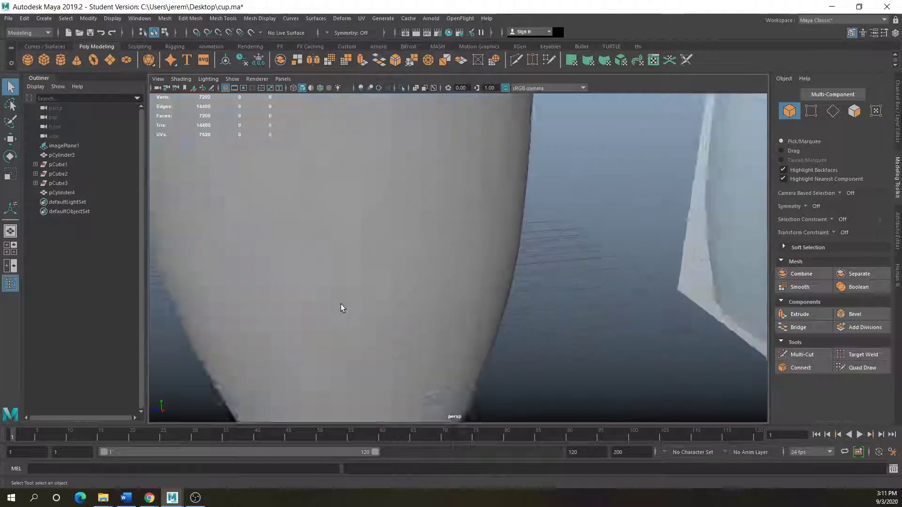
{"action": "scroll", "coordinate": [383, 287], "scroll_direction": "down", "scroll_amount": 10}
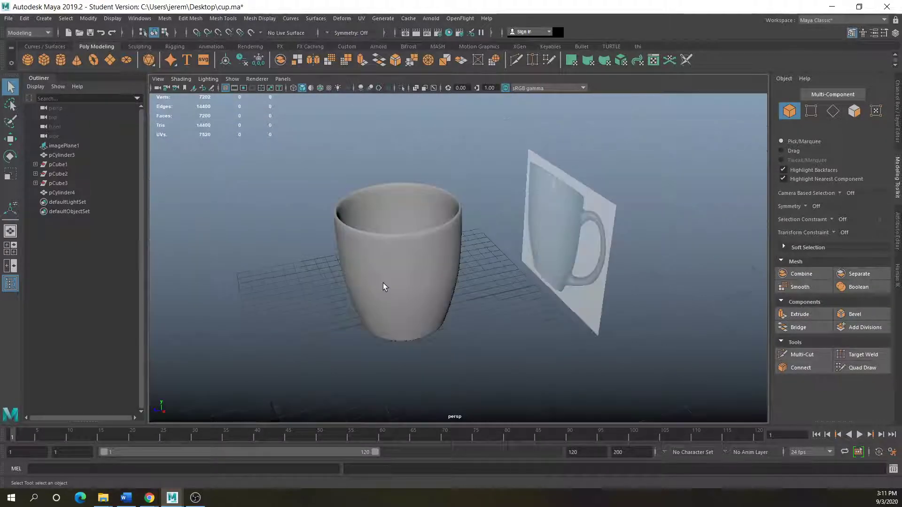
{"action": "mouse_move", "coordinate": [379, 303]}
{"action": "left_mouse_down", "text": "alt"}
{"action": "mouse_move", "coordinate": [461, 277]}
{"action": "mouse_move", "coordinate": [378, 296]}
{"action": "left_mouse_up", "text": "alt"}
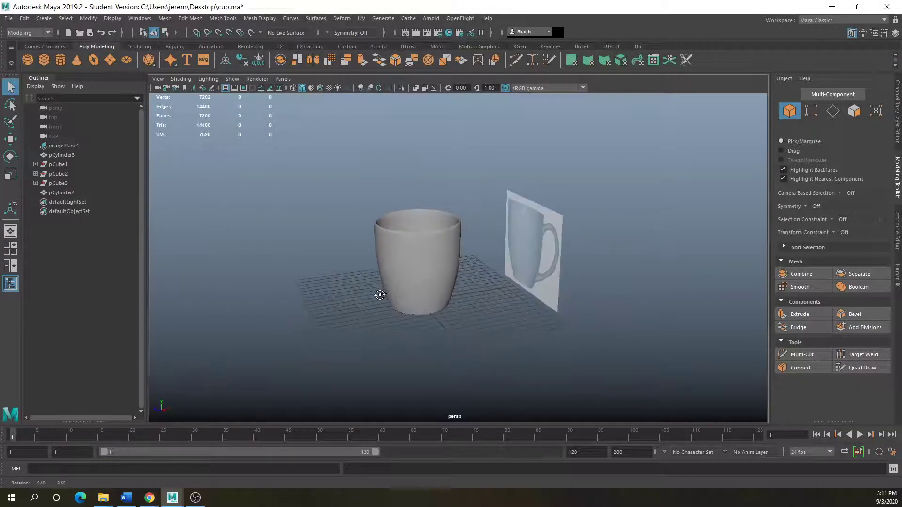
- Select the mug and return it to unsmoothed display in the perspective view
{"action": "left_click", "coordinate": [422, 267]}
{"action": "scroll", "coordinate": [427, 266], "scroll_direction": "up", "scroll_amount": 3}
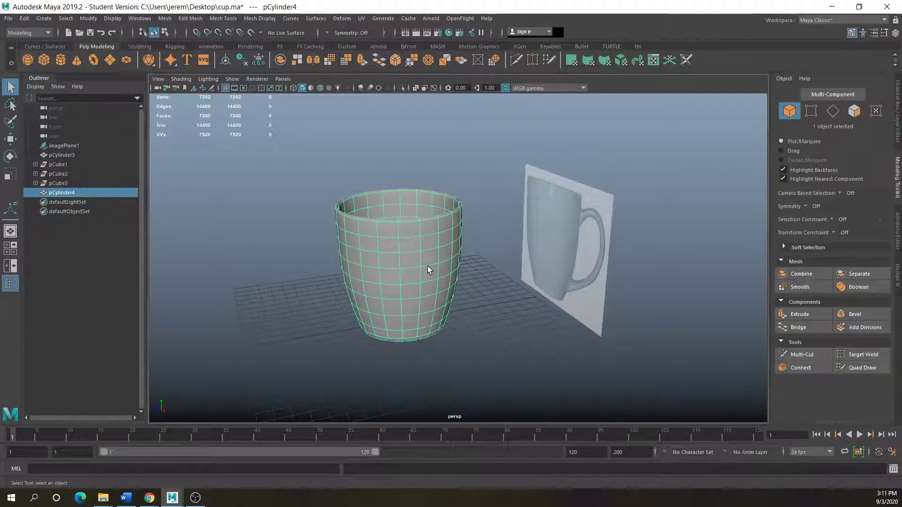
{"action": "key", "text": "1"}
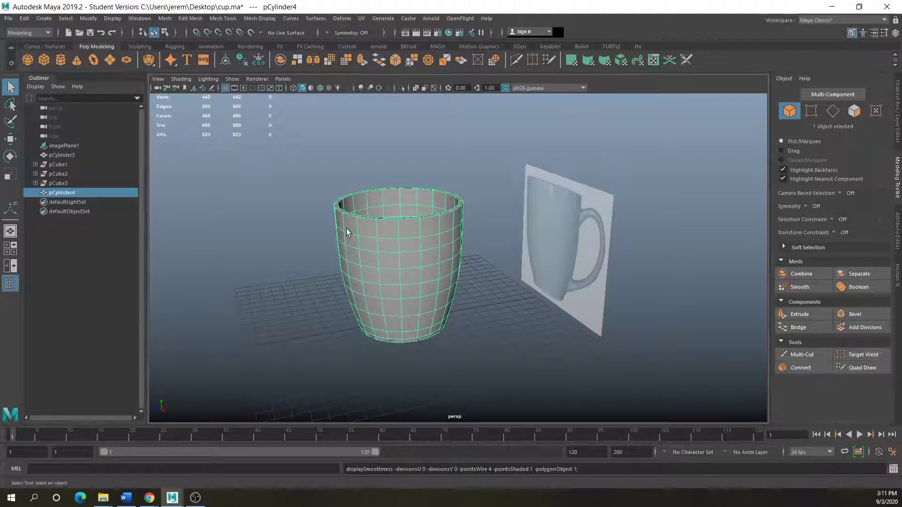
{"action": "scroll", "coordinate": [344, 228], "scroll_direction": "up", "scroll_amount": 2}
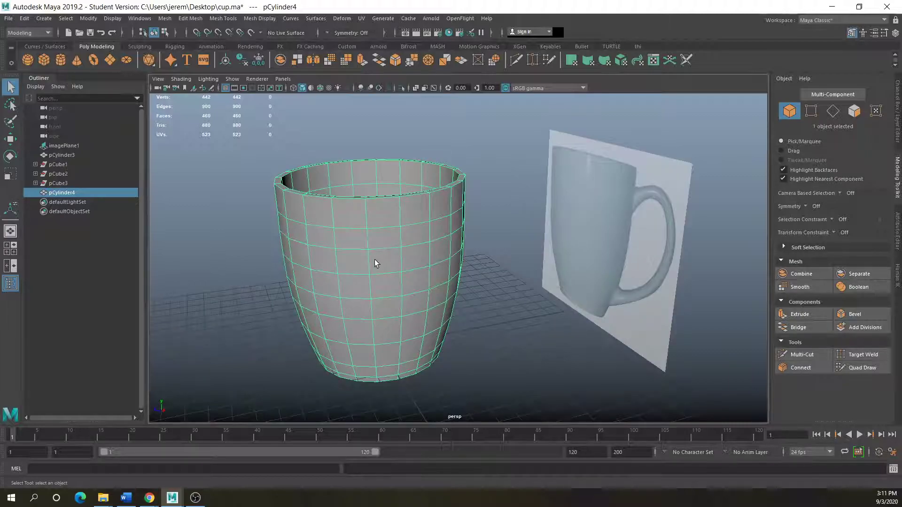
{"action": "scroll", "coordinate": [337, 300], "scroll_direction": "down", "scroll_amount": 3}
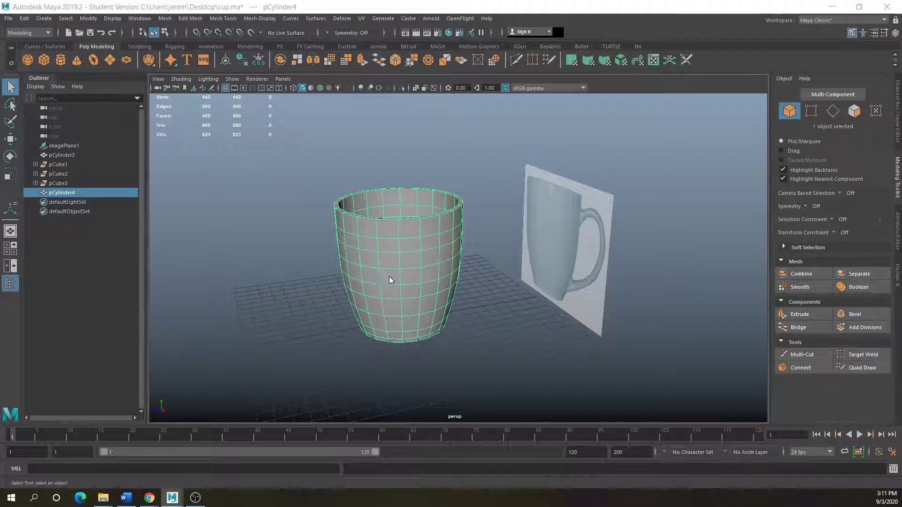
{"action": "key", "text": "space"}
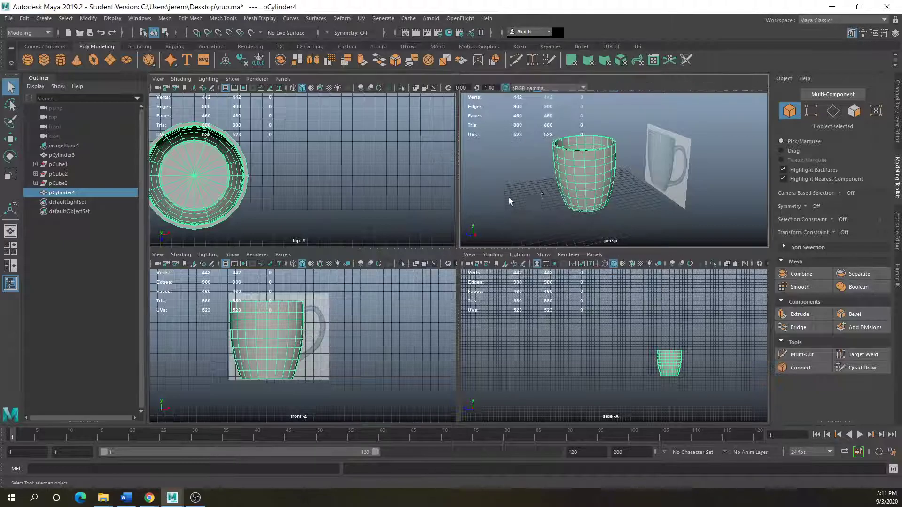
{"action": "key", "text": "space"}
- Select two adjacent outer wall faces in the second row below the rim and apply Extrude to them
{"action": "right_click_drag", "start_coordinate": [394, 253], "coordinate": [413, 250]}
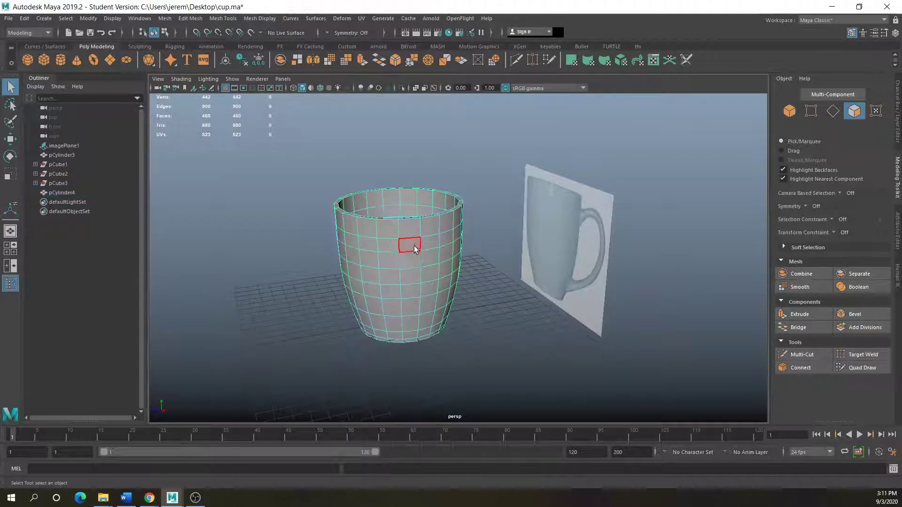
{"action": "left_click", "coordinate": [413, 244]}
{"action": "left_click", "coordinate": [429, 243], "text": "shift"}
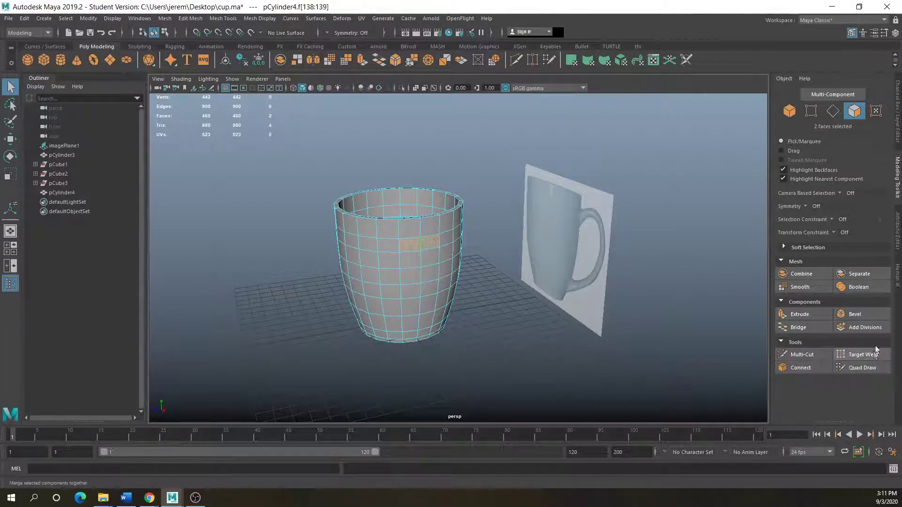
{"action": "left_click", "coordinate": [805, 320]}
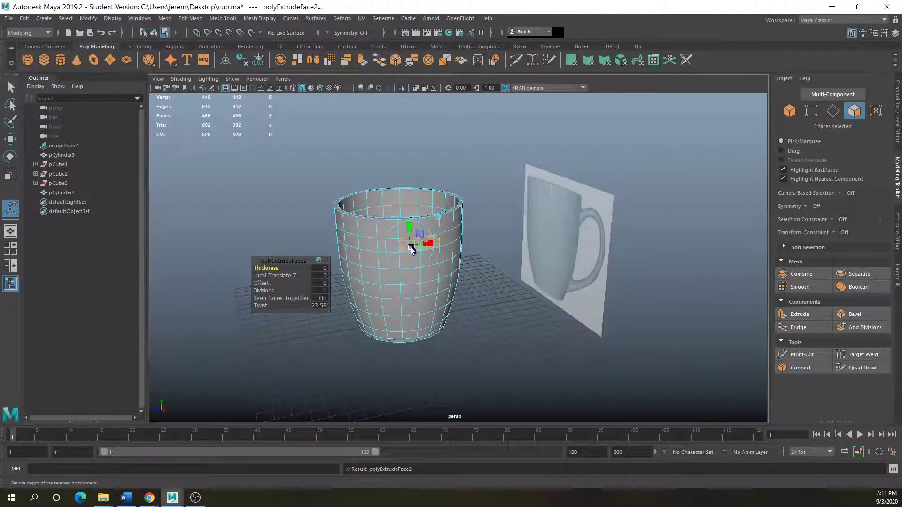
- Try to pull the extruded faces about 3.2 units outward and slightly downward, and undo both moves
{"action": "left_click_drag", "start_coordinate": [410, 247], "coordinate": [423, 261]}
{"action": "left_click_drag", "start_coordinate": [429, 306], "coordinate": [487, 294], "text": "alt"}
{"action": "left_click_drag", "start_coordinate": [494, 242], "coordinate": [494, 260]}
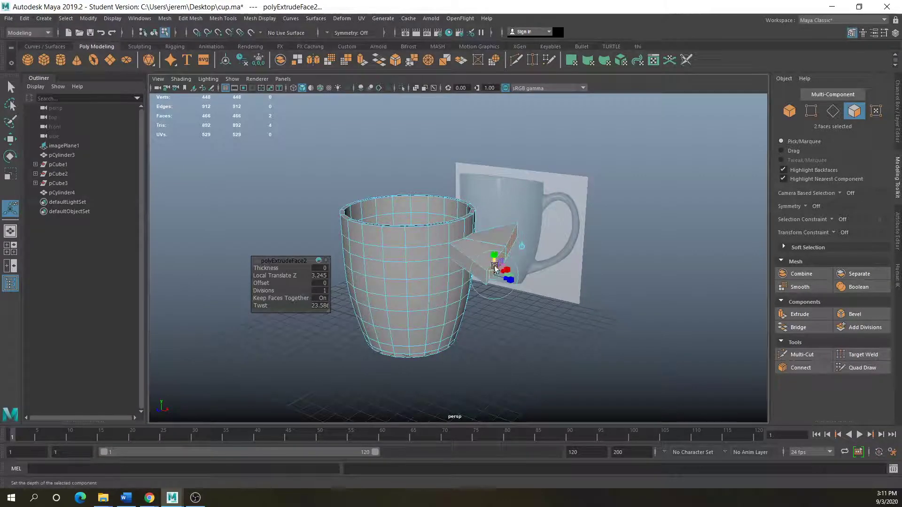
{"action": "key", "text": "ctrl+z"}
{"action": "key", "text": "ctrl+z"}
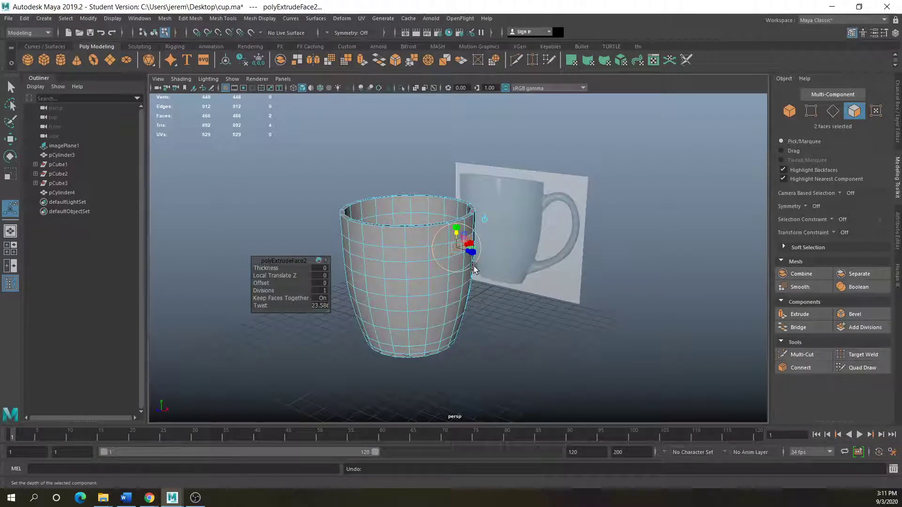
- Undo the Extrude on the two outer wall faces and clear the face selection
{"action": "key", "text": "ctrl+z"}
{"action": "left_click", "coordinate": [316, 321]}
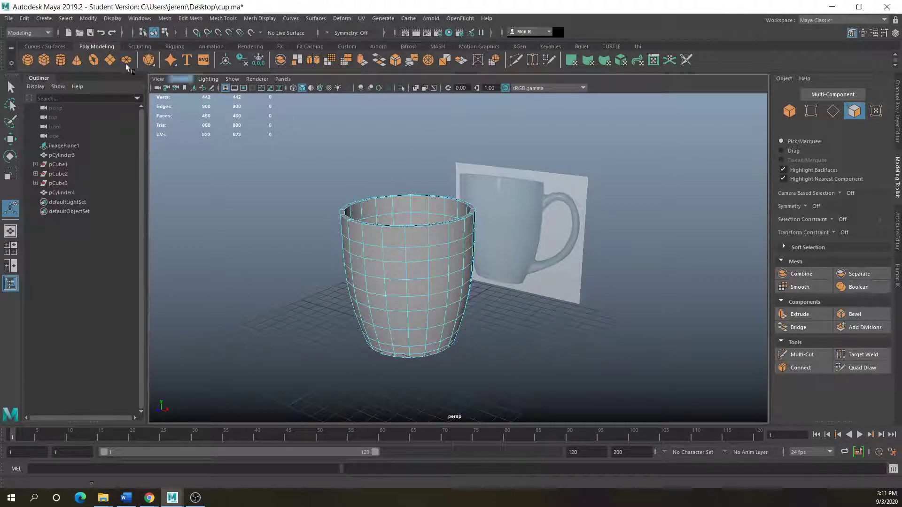
- Create a polygon torus and move it beside the mug below the reference handle, at about X 6.51, Y 2.18
{"action": "left_click", "coordinate": [95, 60]}
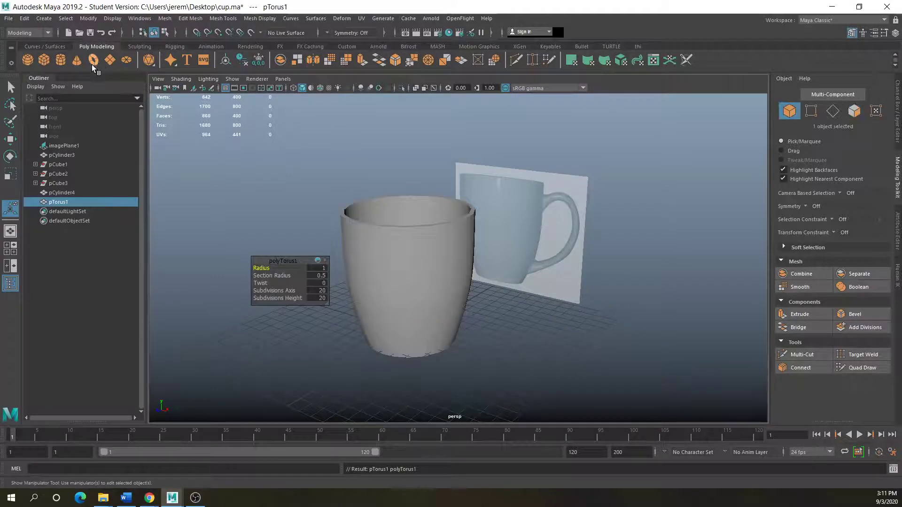
{"action": "left_click", "coordinate": [10, 139]}
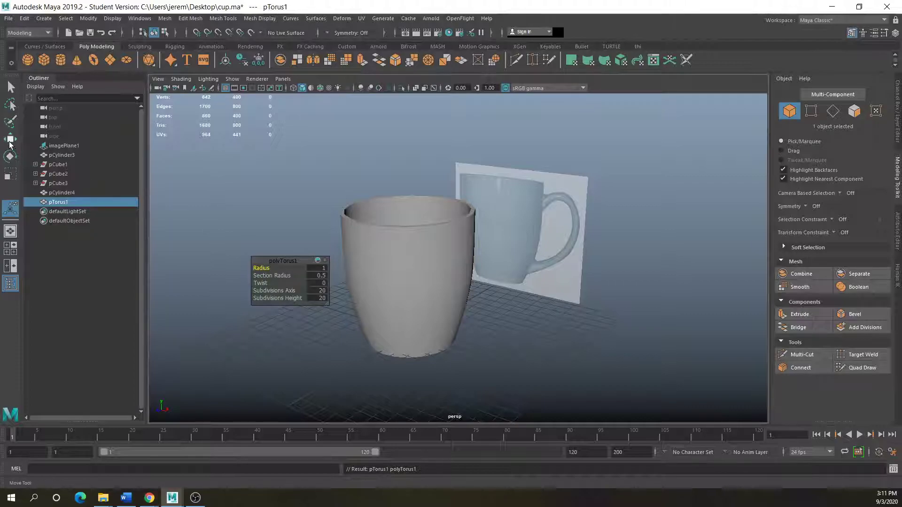
{"action": "left_click_drag", "start_coordinate": [433, 341], "coordinate": [509, 367]}
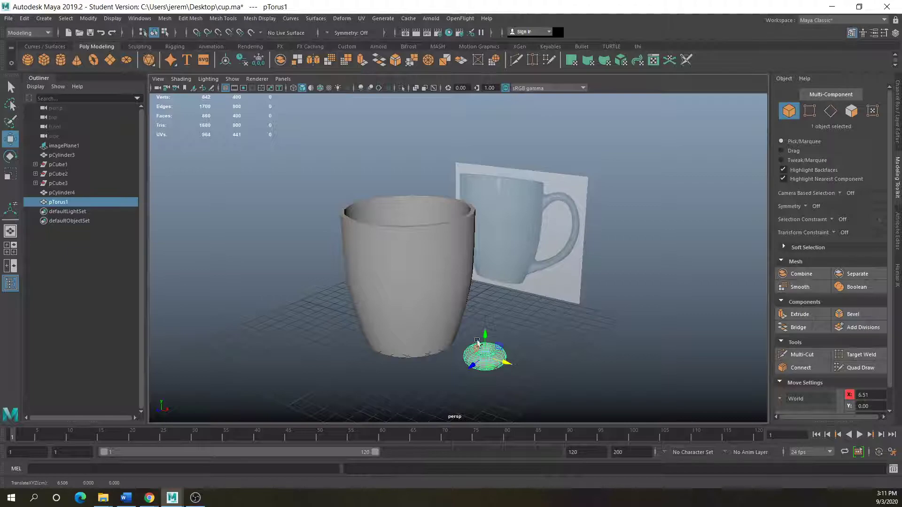
{"action": "key", "text": "space"}
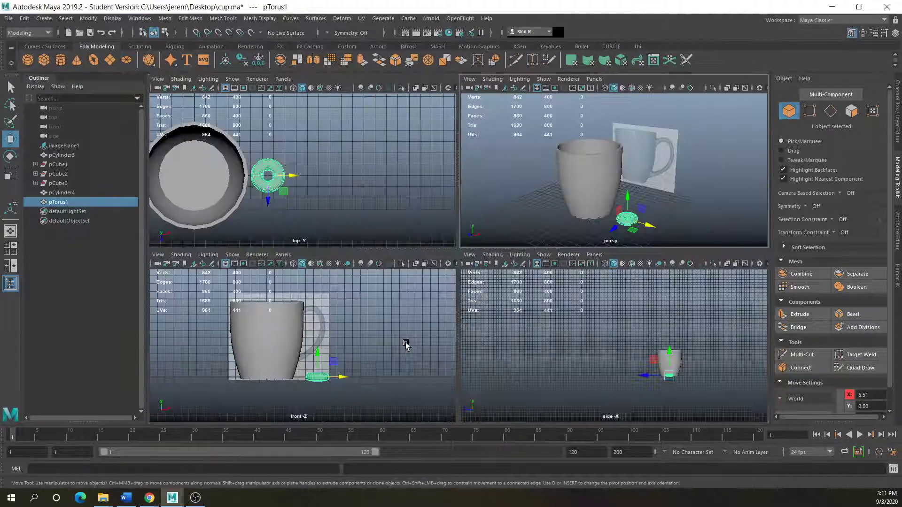
{"action": "key", "text": "space"}
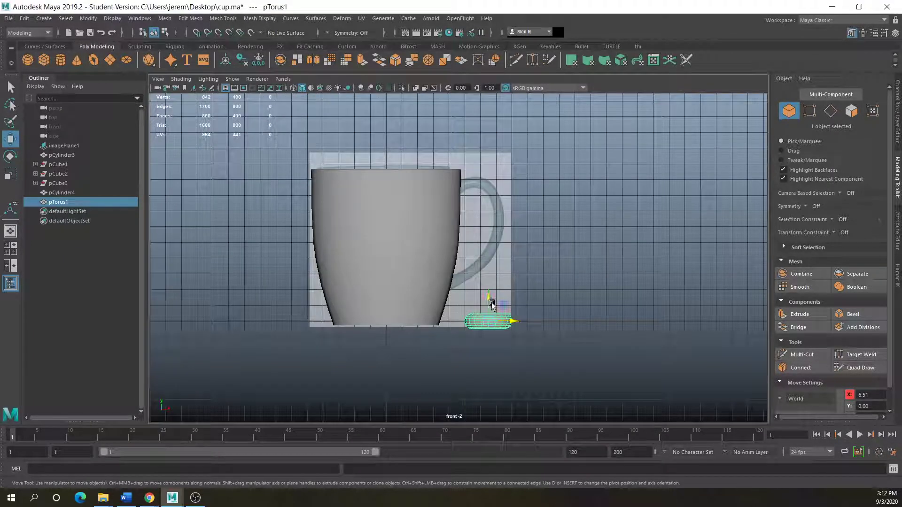
{"action": "left_click_drag", "start_coordinate": [487, 306], "coordinate": [488, 271]}
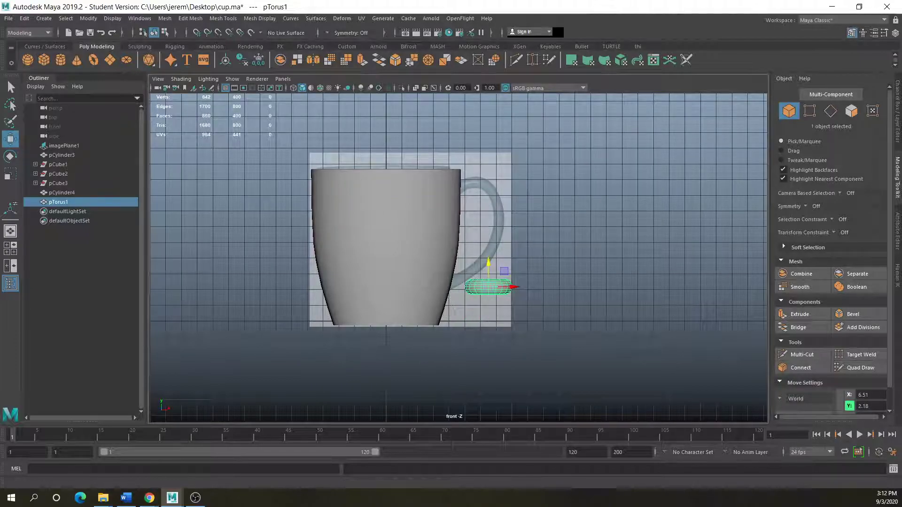
- Stand the torus upright in the front view by setting its X rotation to 90
{"action": "left_click", "coordinate": [10, 156]}
{"action": "left_click_drag", "start_coordinate": [489, 277], "coordinate": [487, 294]}
{"action": "left_click", "coordinate": [896, 131]}
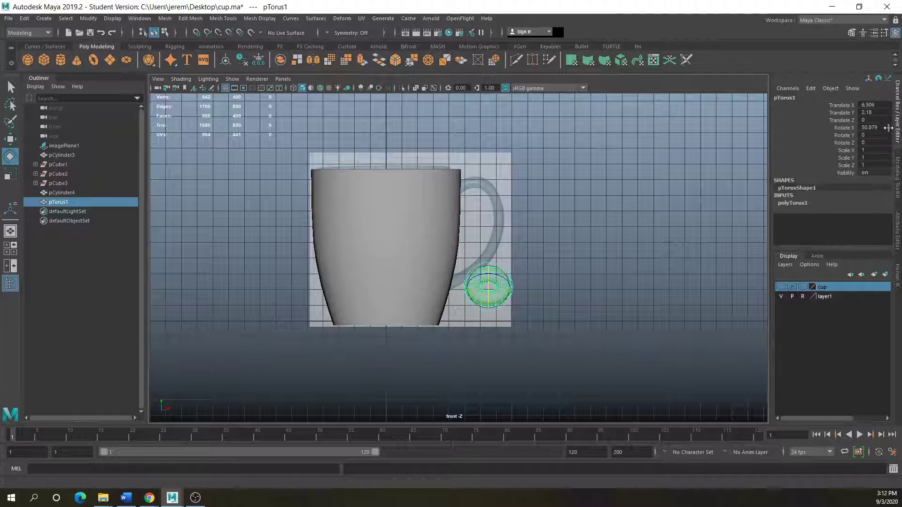
{"action": "double_click", "coordinate": [888, 127]}
{"action": "type", "text": "90"}
{"action": "key", "text": "Return"}
- Set the torus radius to 2.7 and raise it to about Y 5.73 over the reference handle
{"action": "scroll", "coordinate": [503, 320], "scroll_direction": "up", "scroll_amount": 3}
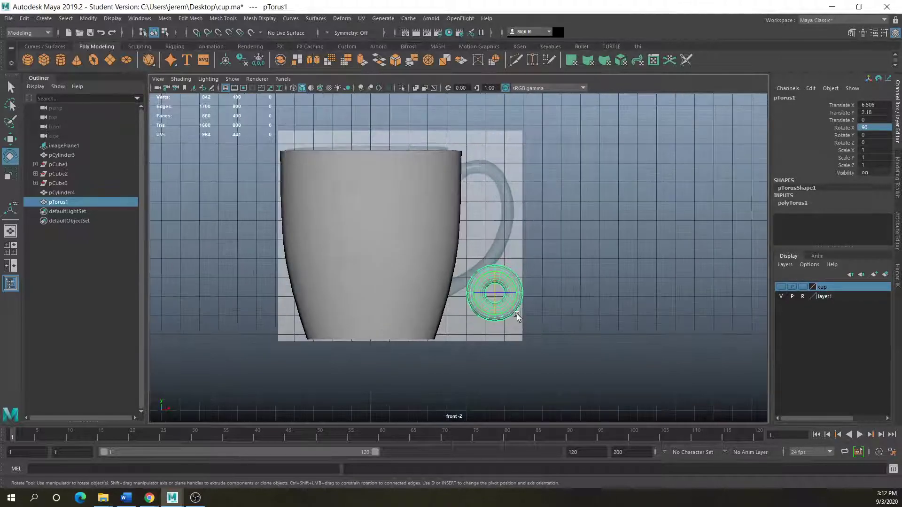
{"action": "middle_click_drag", "start_coordinate": [534, 298], "coordinate": [444, 315], "text": "alt"}
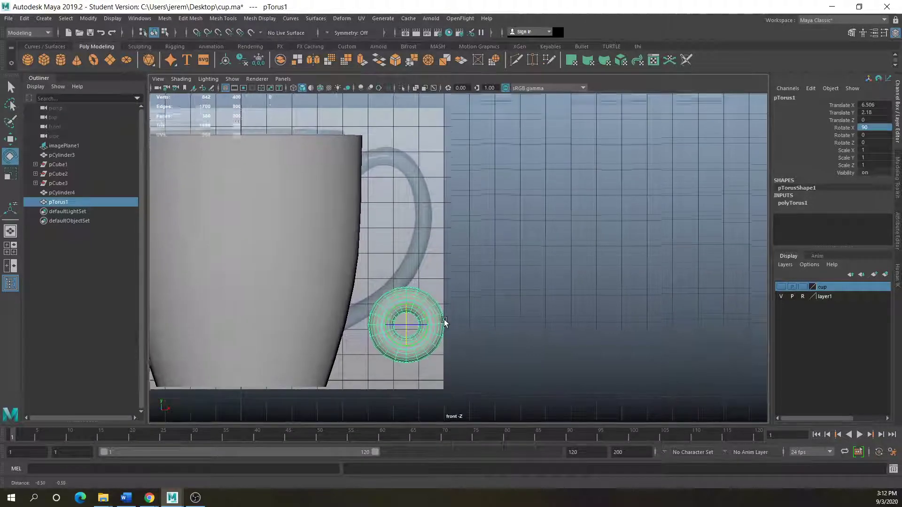
{"action": "left_click", "coordinate": [797, 203]}
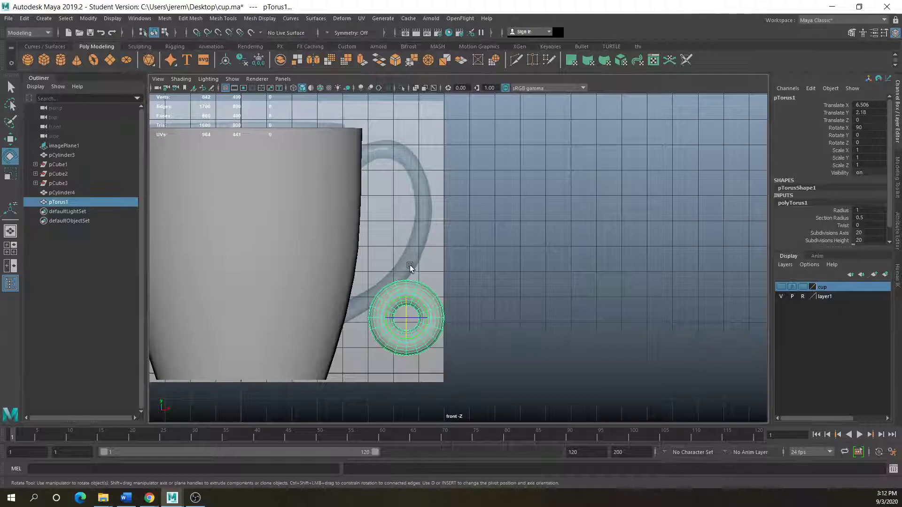
{"action": "left_click", "coordinate": [841, 213]}
{"action": "mouse_move", "coordinate": [738, 249]}
{"action": "middle_mouse_down"}
{"action": "mouse_move", "coordinate": [739, 240]}
{"action": "mouse_move", "coordinate": [749, 242]}
{"action": "middle_mouse_up"}
{"action": "left_click", "coordinate": [10, 138]}
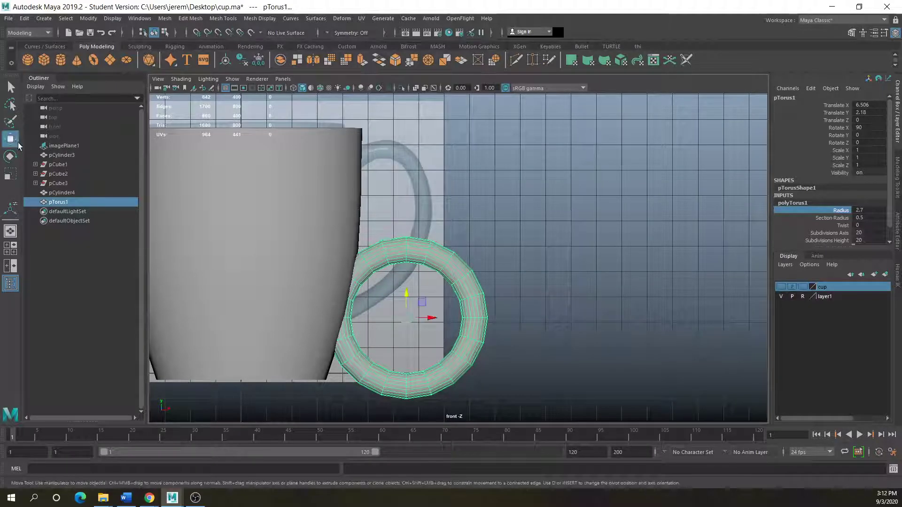
{"action": "left_click_drag", "start_coordinate": [406, 301], "coordinate": [406, 213]}
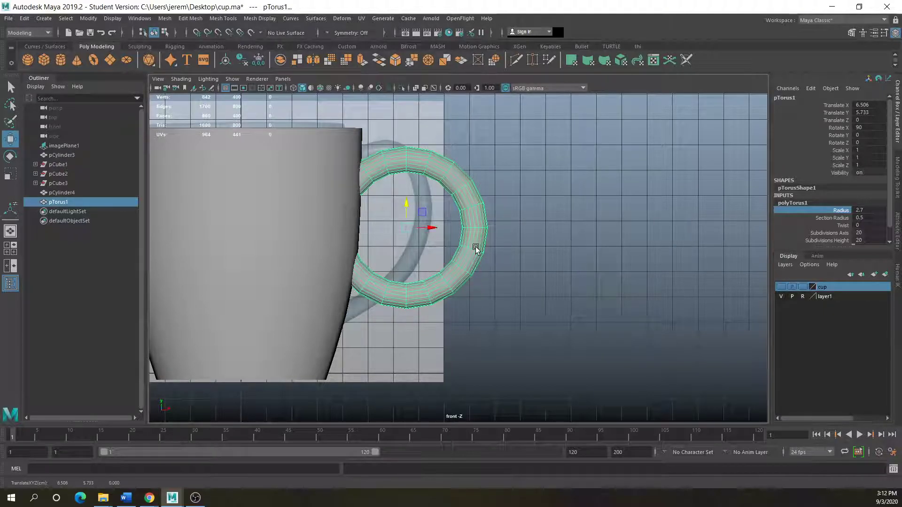
- Set the torus radius to 3.1 with section radius 0.5, and shift it to about X 6.04, Y 5.10
{"action": "left_click", "coordinate": [810, 211]}
{"action": "middle_click_drag", "start_coordinate": [716, 232], "coordinate": [718, 234]}
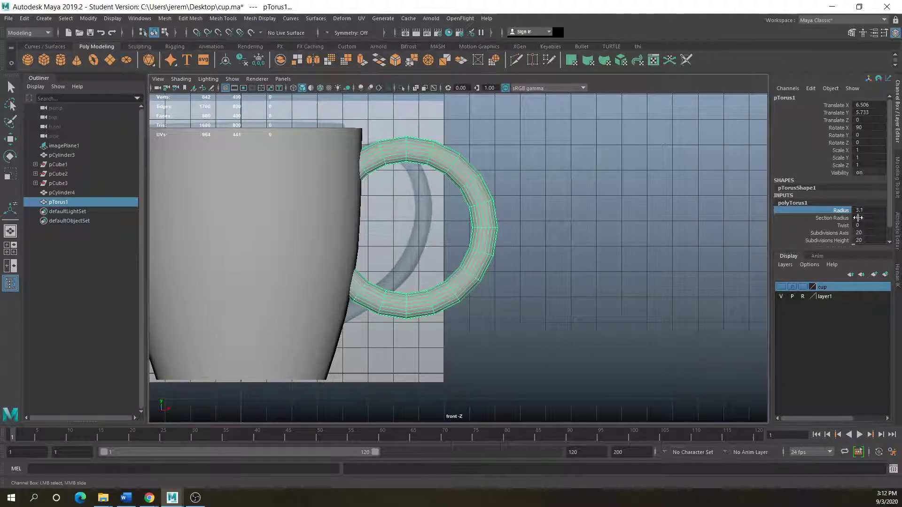
{"action": "left_click", "coordinate": [839, 219]}
{"action": "middle_click_drag", "start_coordinate": [721, 232], "coordinate": [704, 235]}
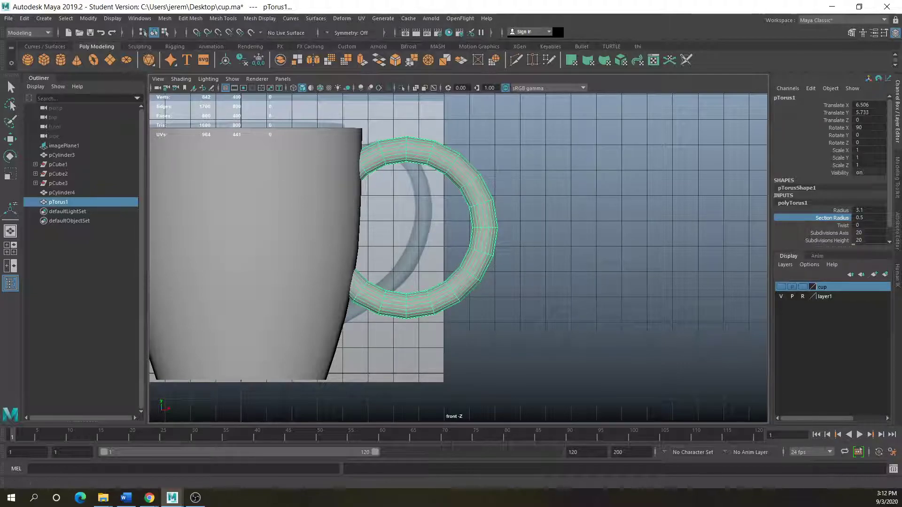
{"action": "left_click", "coordinate": [10, 140]}
{"action": "left_click_drag", "start_coordinate": [406, 217], "coordinate": [416, 249]}
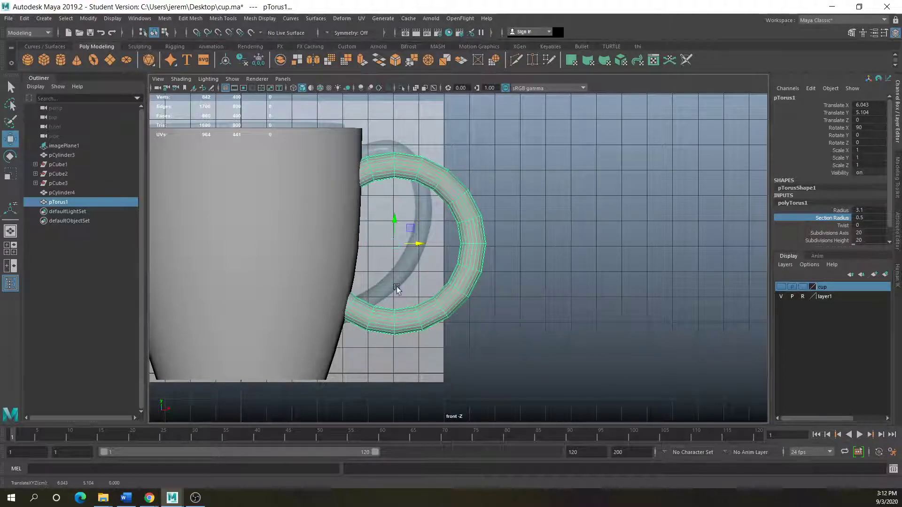
- Widen the torus in the top view by scaling it to about 1.756 along its local Y axis
{"action": "left_click", "coordinate": [324, 224]}
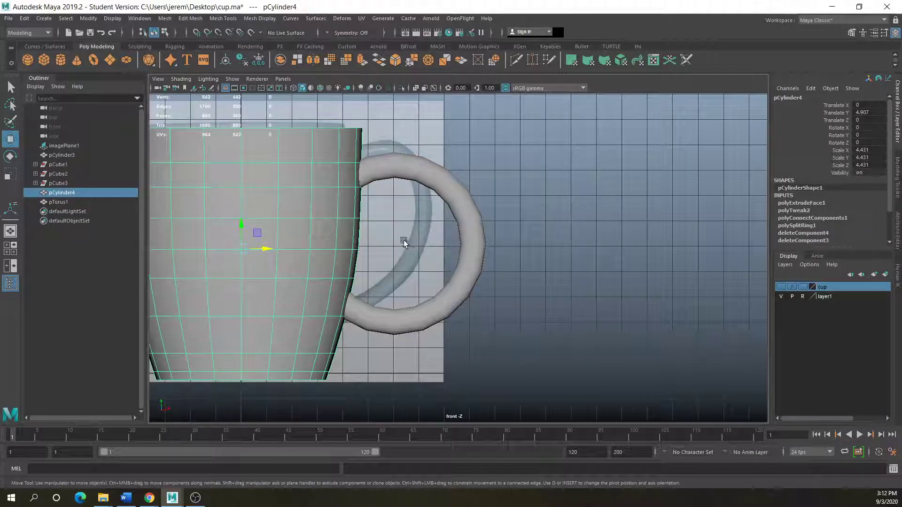
{"action": "key", "text": "space"}
{"action": "key", "text": "space"}
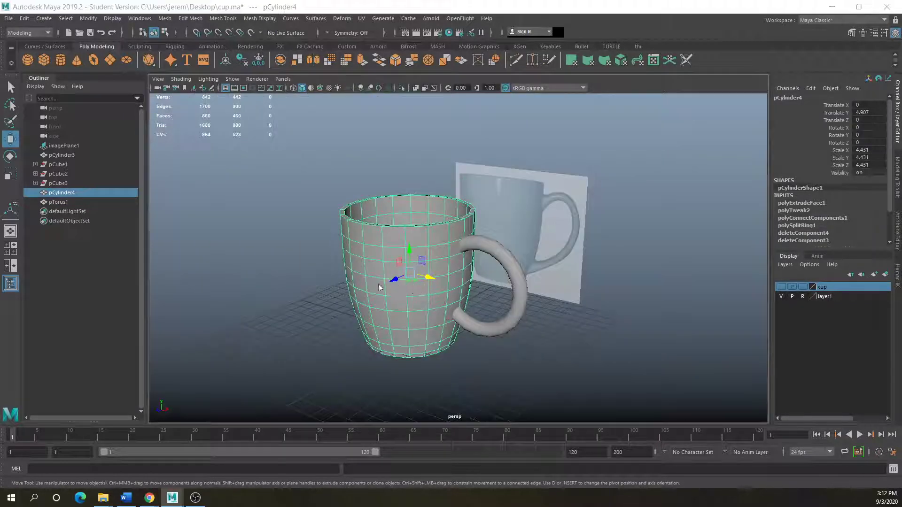
{"action": "key", "text": "space"}
{"action": "key", "text": "space"}
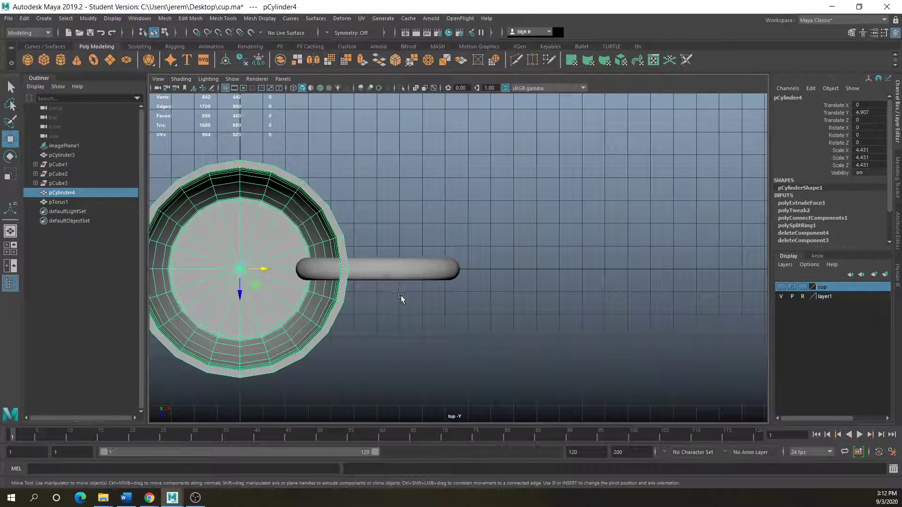
{"action": "left_click", "coordinate": [383, 268]}
{"action": "left_click", "coordinate": [11, 175]}
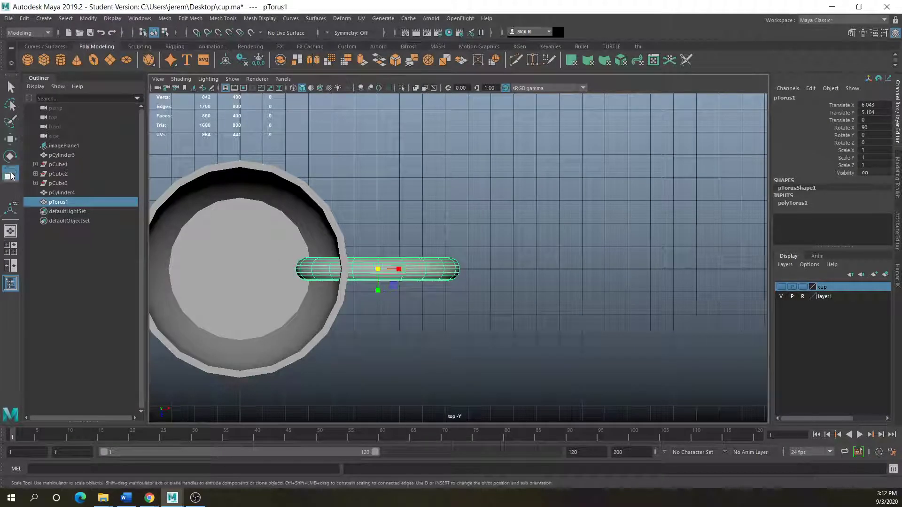
{"action": "left_click_drag", "start_coordinate": [378, 290], "coordinate": [379, 307]}
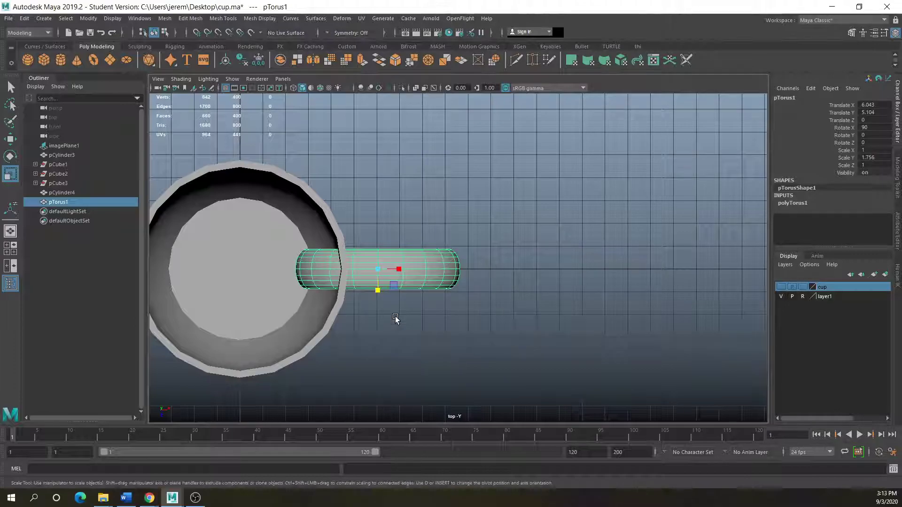
- Examine the widened torus against the mug in front and perspective views, picking the wall face at its upper end
{"action": "key", "text": "space"}
{"action": "key", "text": "space"}
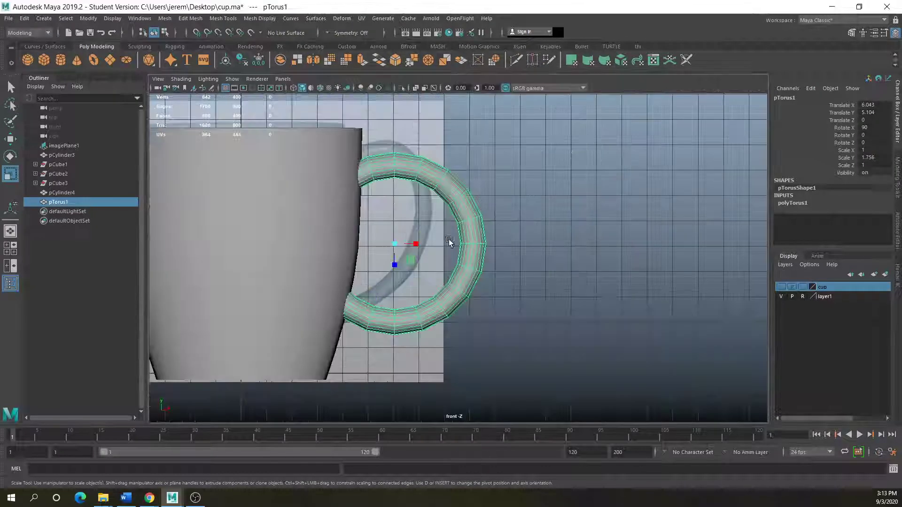
{"action": "scroll", "coordinate": [463, 246], "scroll_direction": "up", "scroll_amount": 2}
{"action": "key", "text": "space"}
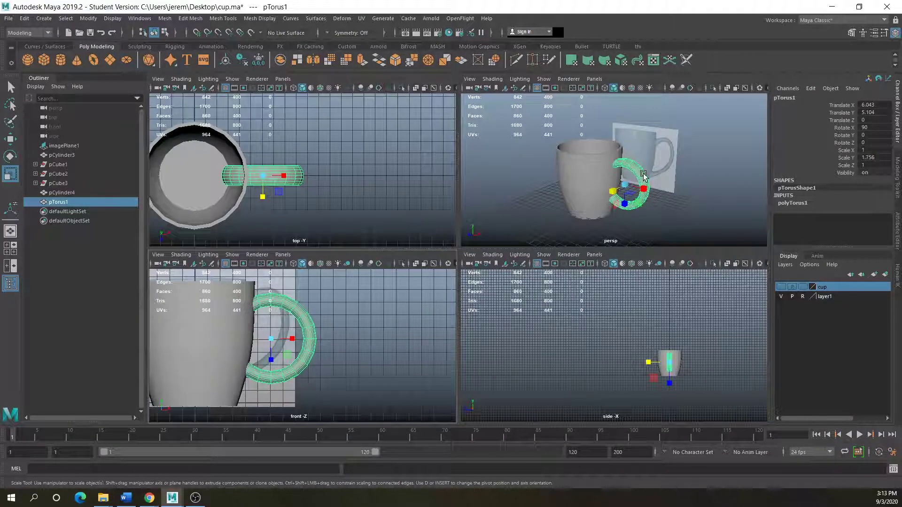
{"action": "key", "text": "space"}
{"action": "left_click", "coordinate": [792, 203]}
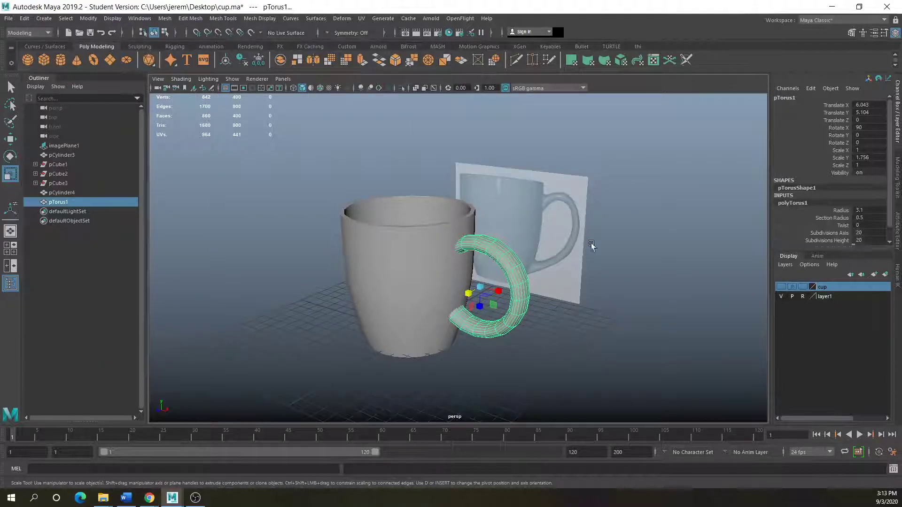
{"action": "left_click", "coordinate": [446, 270]}
{"action": "scroll", "coordinate": [453, 272], "scroll_direction": "up", "scroll_amount": 3}
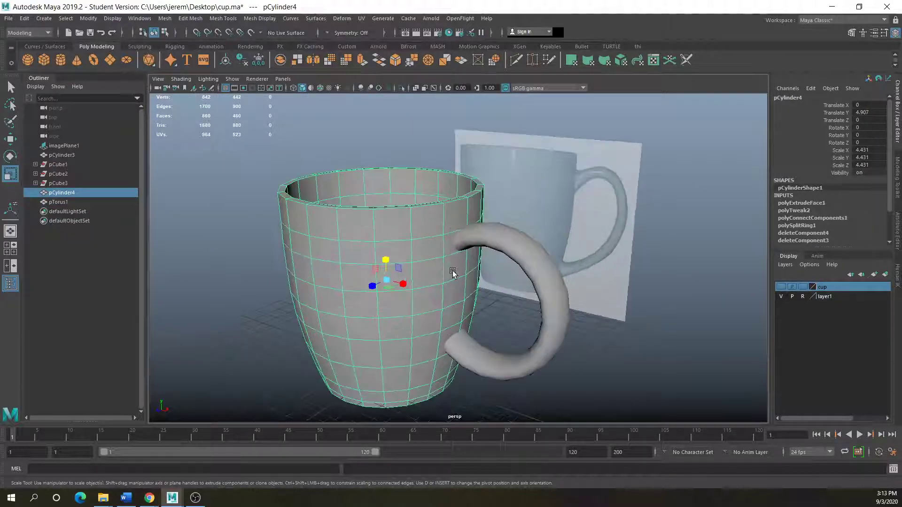
{"action": "left_click_drag", "start_coordinate": [452, 273], "coordinate": [342, 286], "text": "alt"}
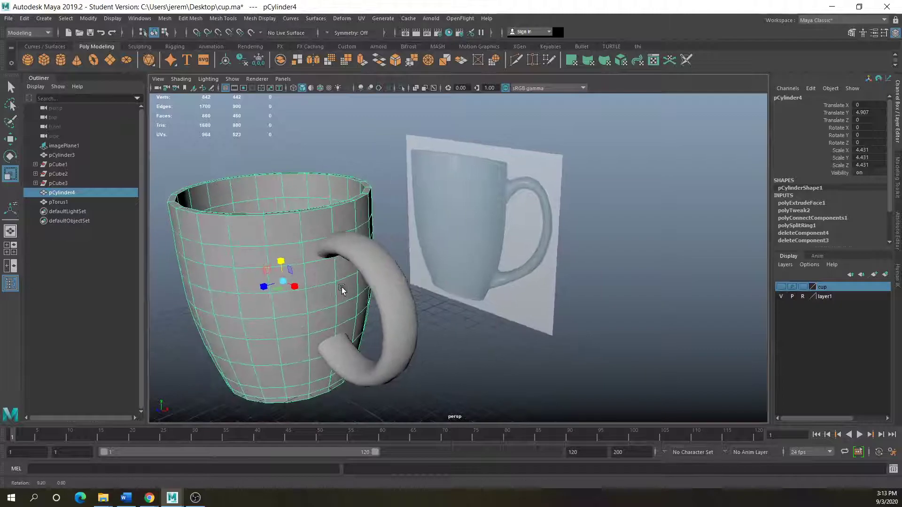
{"action": "right_click_drag", "start_coordinate": [314, 277], "coordinate": [312, 270]}
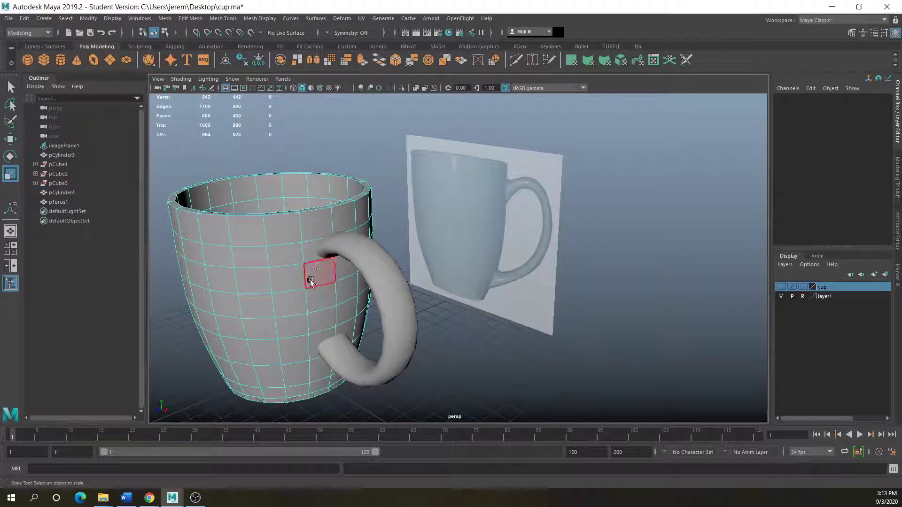
{"action": "left_click", "coordinate": [309, 247]}
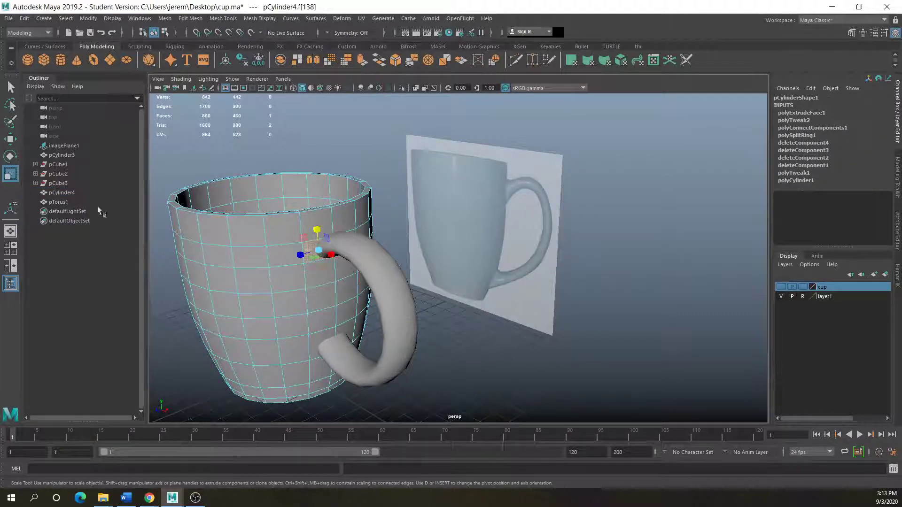
- Return to object mode and move the torus away from the mug along X to about 13.09
{"action": "left_click", "coordinate": [12, 140]}
{"action": "right_click_drag", "start_coordinate": [362, 269], "coordinate": [404, 232]}
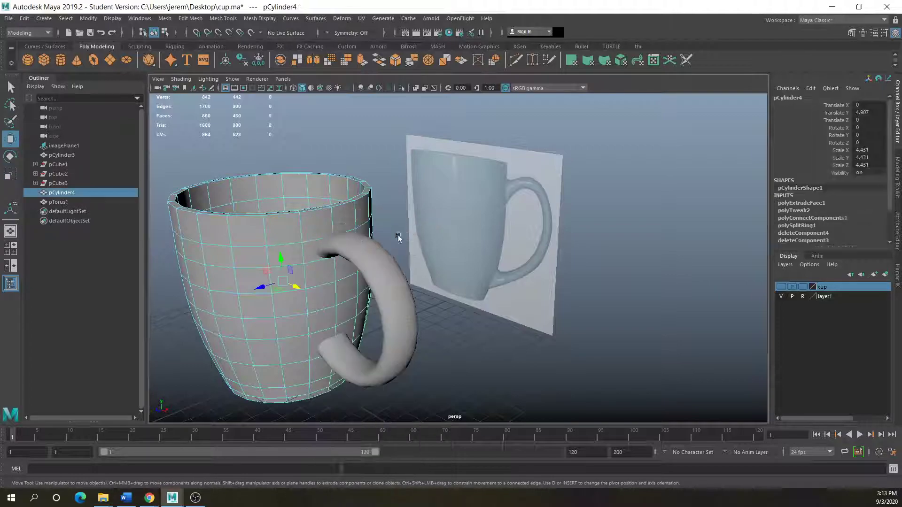
{"action": "left_click", "coordinate": [376, 275]}
{"action": "left_click_drag", "start_coordinate": [370, 313], "coordinate": [490, 370]}
- Delete two adjacent outer wall faces in the mug's second row below the rim, where the handle attaches
{"action": "left_click", "coordinate": [333, 276]}
{"action": "left_click_drag", "start_coordinate": [323, 267], "coordinate": [309, 239], "text": "alt"}
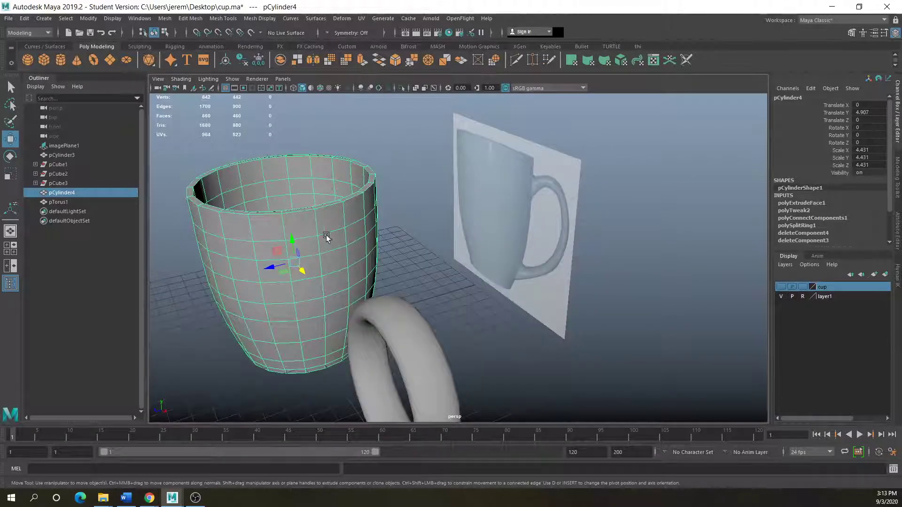
{"action": "right_click_drag", "start_coordinate": [308, 246], "coordinate": [304, 260]}
{"action": "left_click", "coordinate": [308, 251]}
{"action": "left_click", "coordinate": [314, 249]}
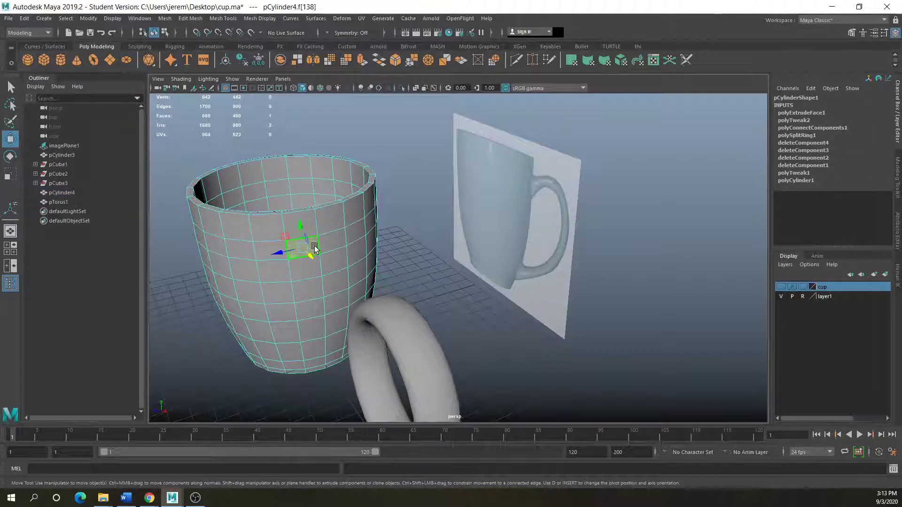
{"action": "key", "text": "Delete"}
{"action": "left_click", "coordinate": [331, 241]}
{"action": "key", "text": "Delete"}
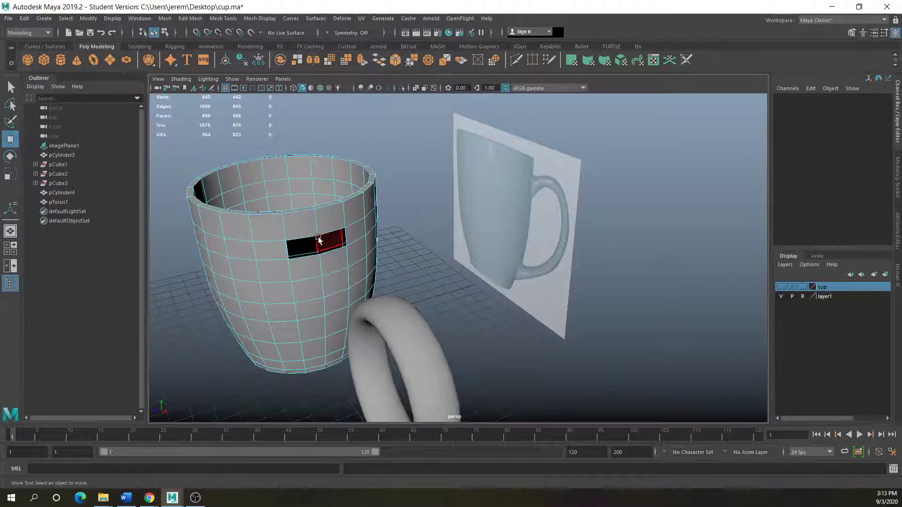
- Set the torus's height subdivisions to 6
{"action": "scroll", "coordinate": [319, 239], "scroll_direction": "up", "scroll_amount": 4}
{"action": "right_click_drag", "start_coordinate": [275, 239], "coordinate": [233, 237]}
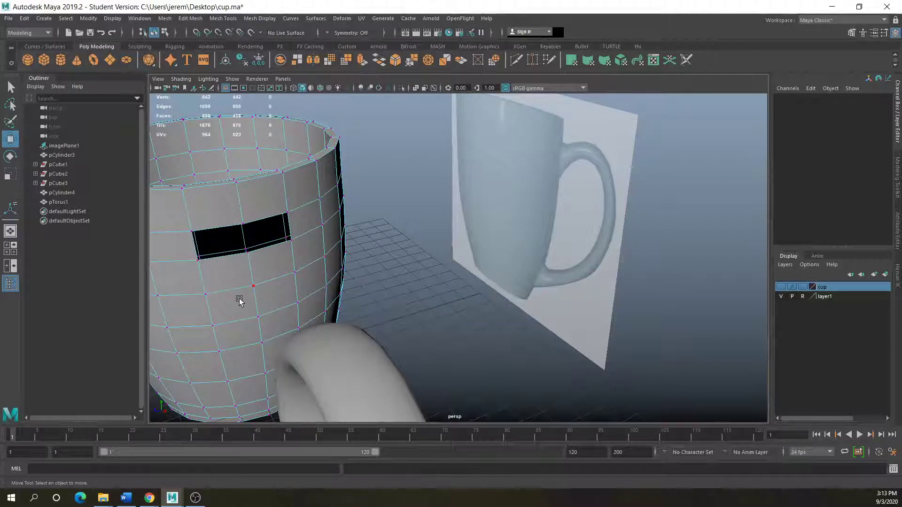
{"action": "scroll", "coordinate": [239, 301], "scroll_direction": "down", "scroll_amount": 5}
{"action": "left_click", "coordinate": [419, 312]}
{"action": "scroll", "coordinate": [419, 313], "scroll_direction": "up", "scroll_amount": 4}
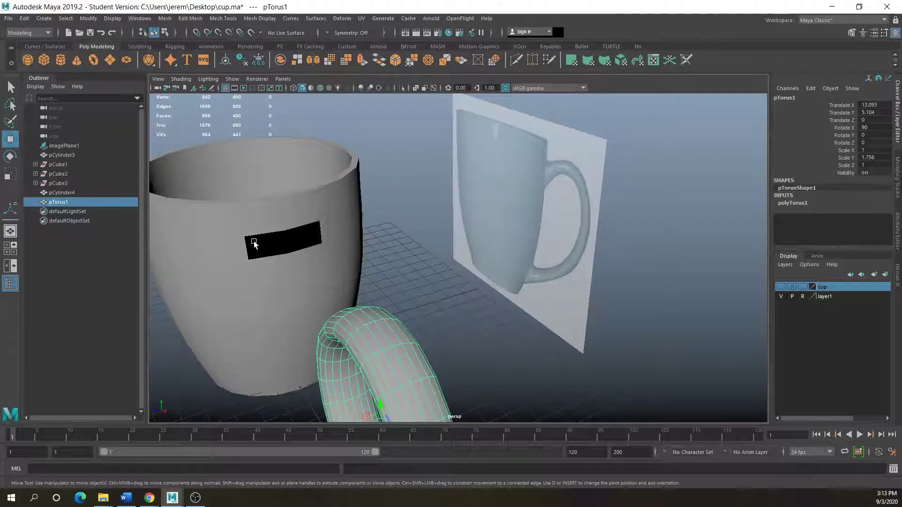
{"action": "left_click", "coordinate": [793, 203]}
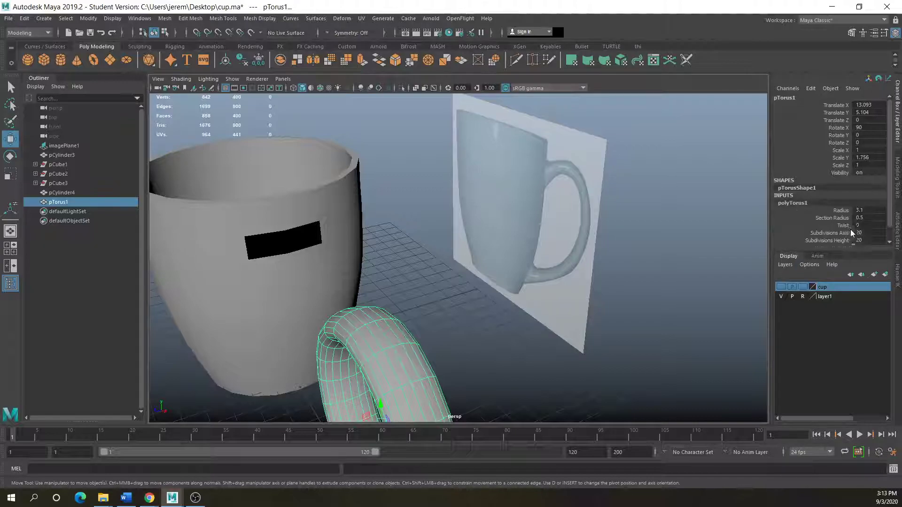
{"action": "left_click", "coordinate": [842, 244]}
{"action": "double_click", "coordinate": [864, 240]}
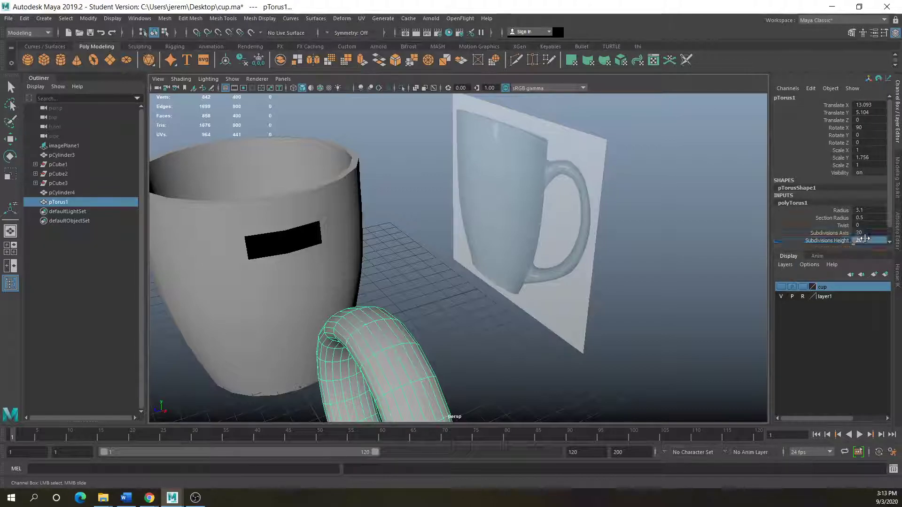
{"action": "type", "text": "6"}
{"action": "key", "text": "Return"}
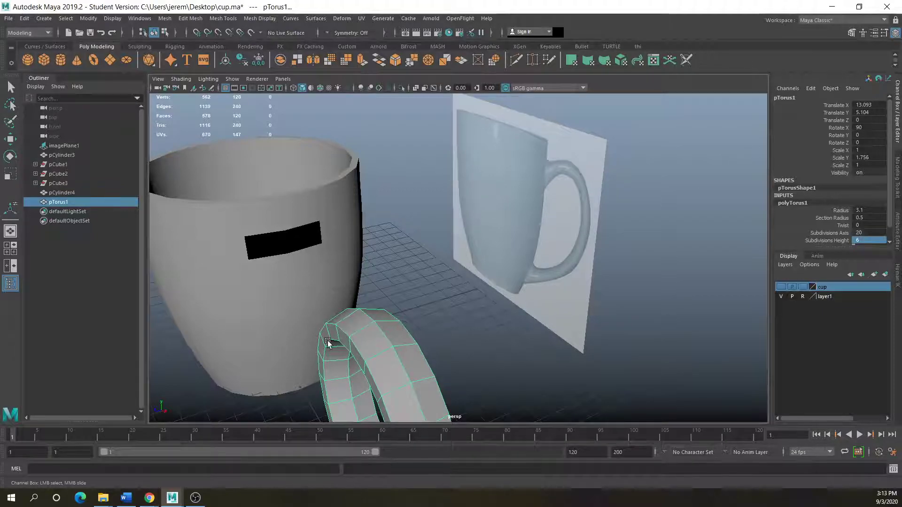
- Move the torus back towards the mug along X to about 8.39
{"action": "scroll", "coordinate": [329, 343], "scroll_direction": "down", "scroll_amount": 3}
{"action": "scroll", "coordinate": [430, 364], "scroll_direction": "down", "scroll_amount": 2}
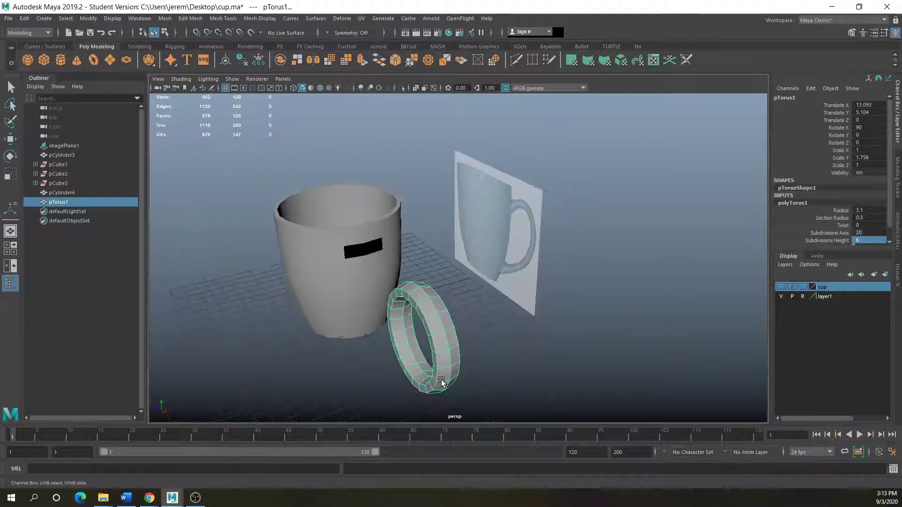
{"action": "key", "text": "w"}
{"action": "left_click_drag", "start_coordinate": [423, 347], "coordinate": [383, 323]}
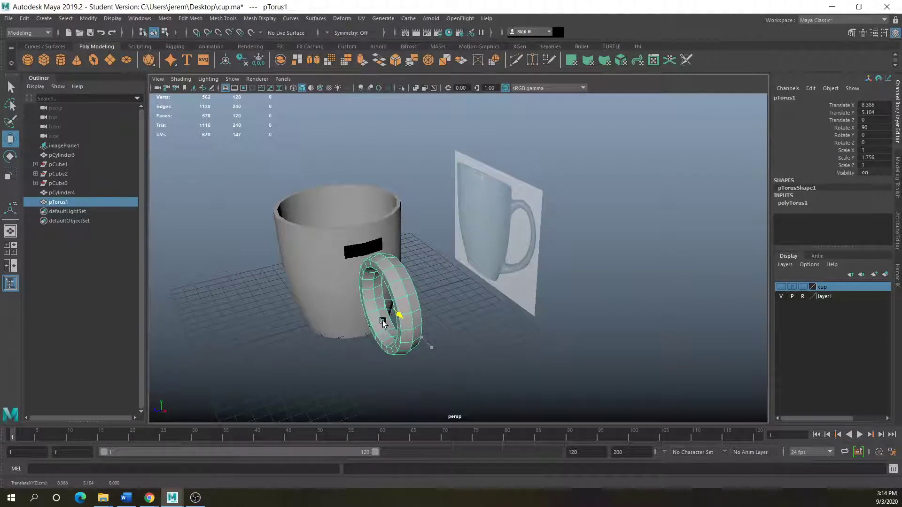
- In the front view, move the torus along X to about 5.83 so it overlaps the mug's outer wall
{"action": "left_click", "coordinate": [320, 325]}
{"action": "key", "text": "space"}
{"action": "key", "text": "space"}
{"action": "key", "text": "space"}
{"action": "key", "text": "space"}
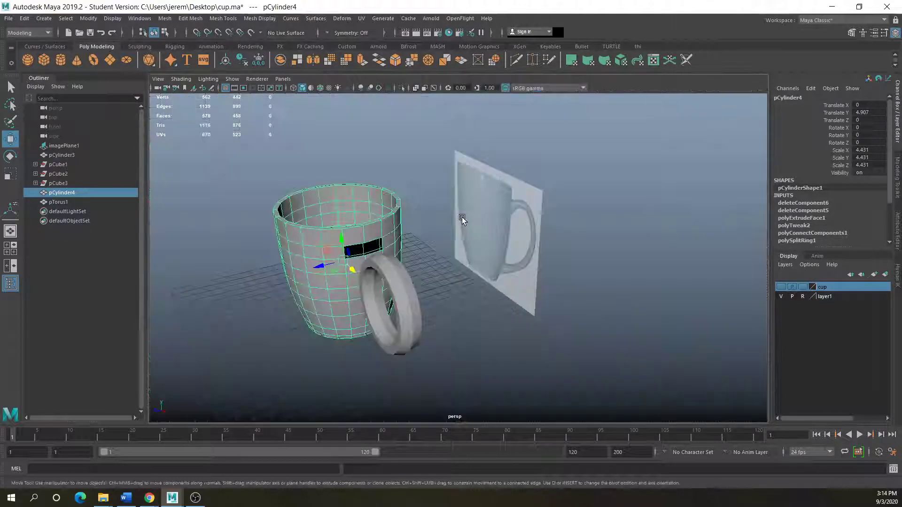
{"action": "left_click_drag", "start_coordinate": [315, 319], "coordinate": [329, 298], "text": "alt"}
{"action": "key", "text": "space"}
{"action": "key", "text": "space"}
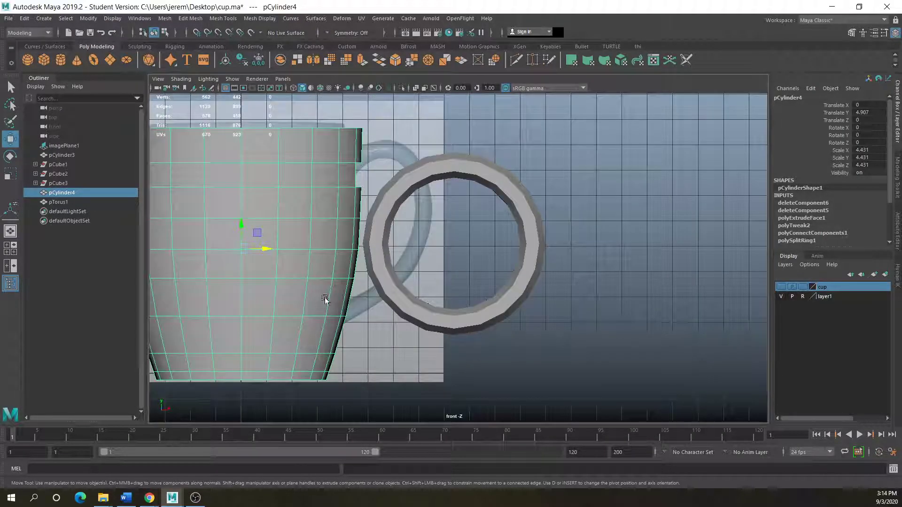
{"action": "left_click", "coordinate": [379, 264]}
{"action": "left_click_drag", "start_coordinate": [460, 245], "coordinate": [413, 238]}
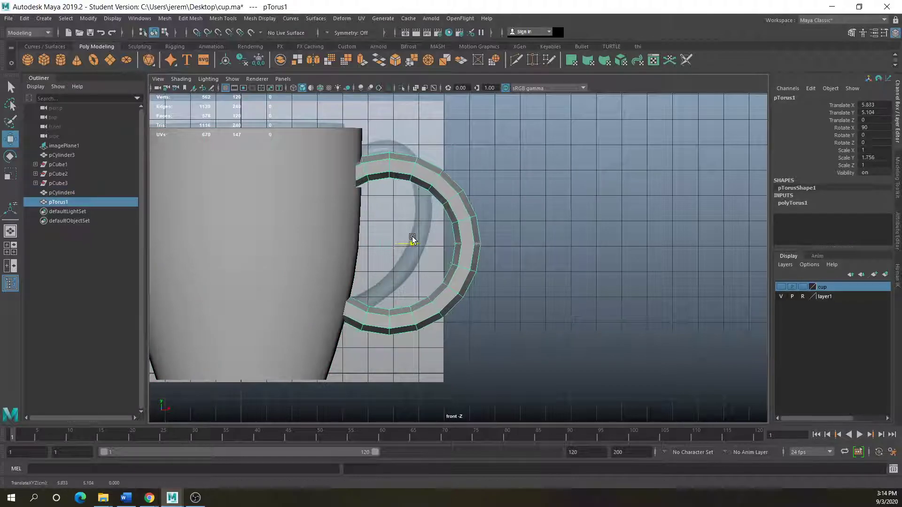
- Delete the torus faces on the half nearest the mug, leaving an open C-shaped handle
{"action": "right_click", "coordinate": [388, 170]}
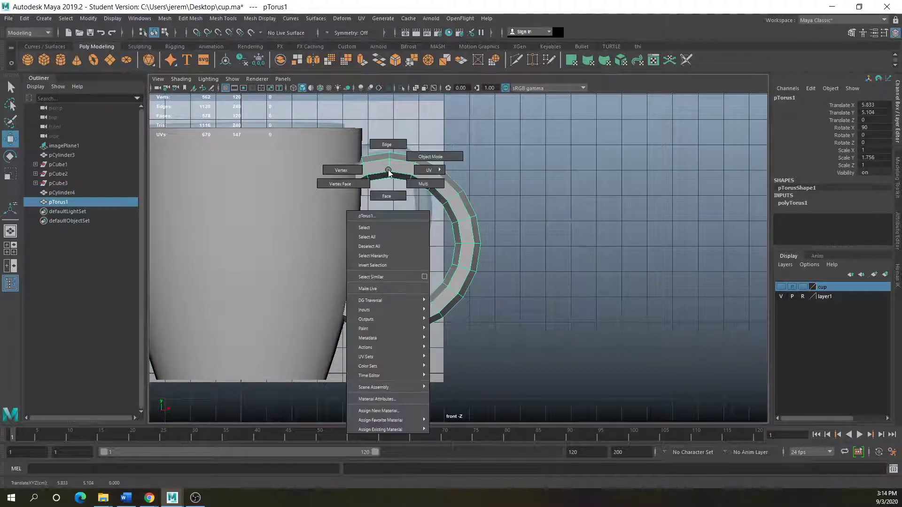
{"action": "left_click", "coordinate": [387, 196]}
{"action": "left_click_drag", "start_coordinate": [244, 121], "coordinate": [382, 363]}
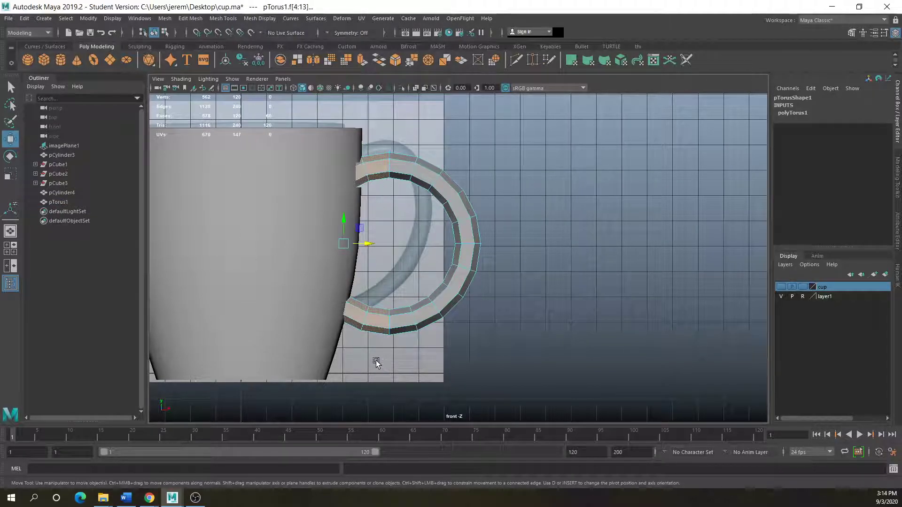
{"action": "key", "text": "Delete"}
- Return the handle to object mode and move it against the mug wall at about X 4.56, Y 4.77
{"action": "right_click_drag", "start_coordinate": [420, 164], "coordinate": [459, 151]}
{"action": "left_click_drag", "start_coordinate": [420, 246], "coordinate": [356, 233]}
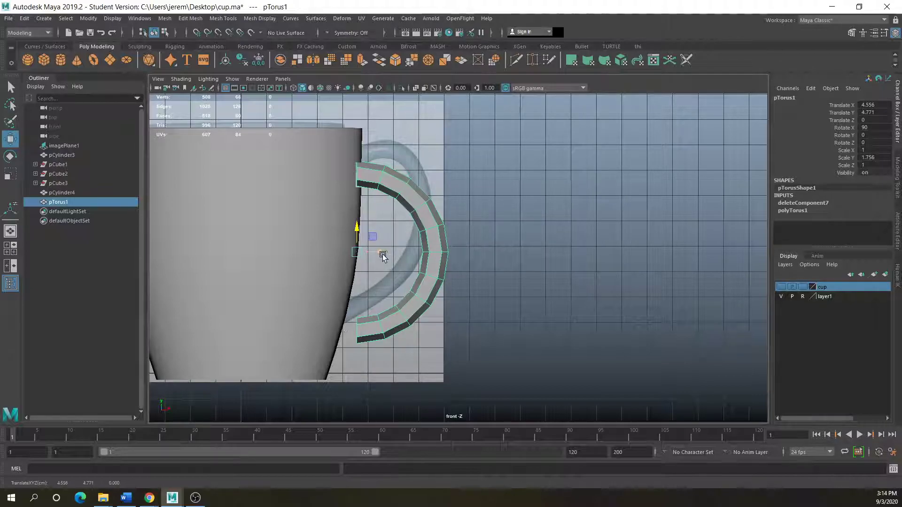
{"action": "left_click", "coordinate": [11, 175]}
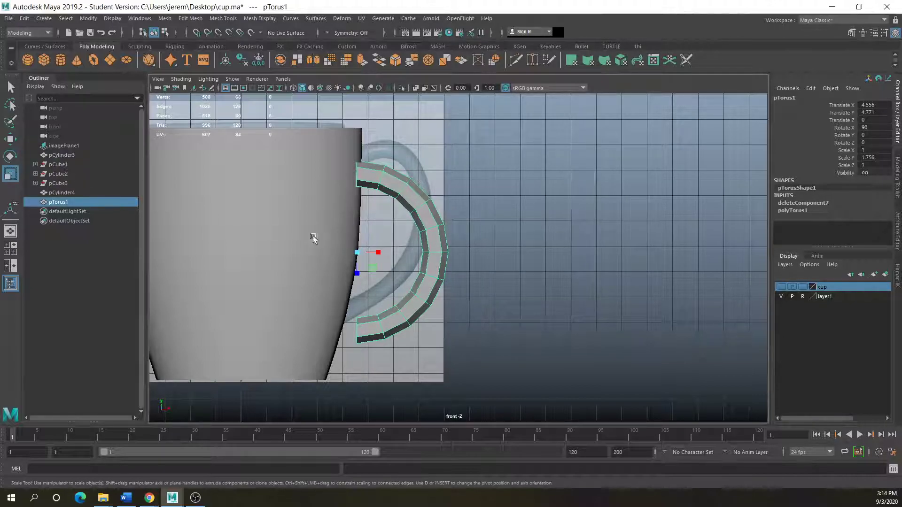
{"action": "left_click_drag", "start_coordinate": [359, 266], "coordinate": [356, 272]}
- Select the cross-section edge loop at the handle's upper outer bend and nudge it vertically in the front view
{"action": "right_click_drag", "start_coordinate": [401, 204], "coordinate": [373, 203]}
{"action": "scroll", "coordinate": [423, 183], "scroll_direction": "up", "scroll_amount": 3}
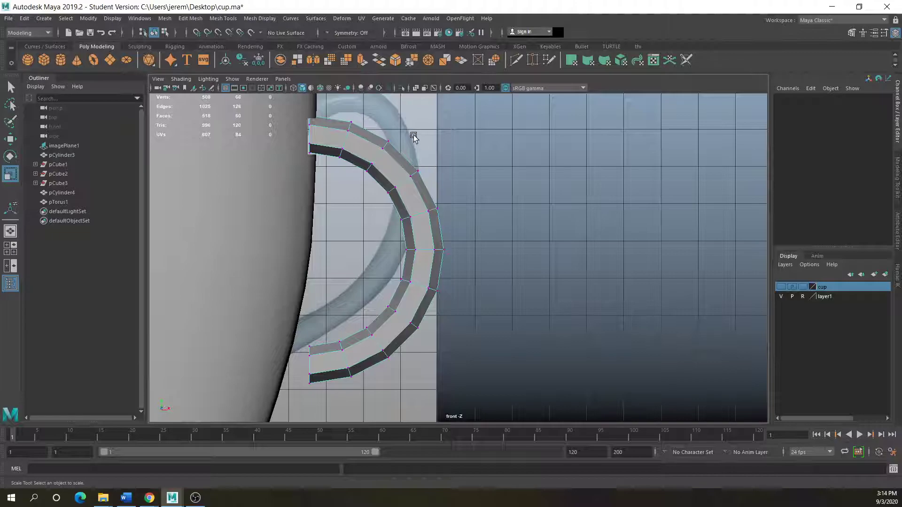
{"action": "left_click_drag", "start_coordinate": [499, 127], "coordinate": [451, 176]}
{"action": "right_click_drag", "start_coordinate": [404, 186], "coordinate": [402, 165]}
{"action": "left_click", "coordinate": [402, 181]}
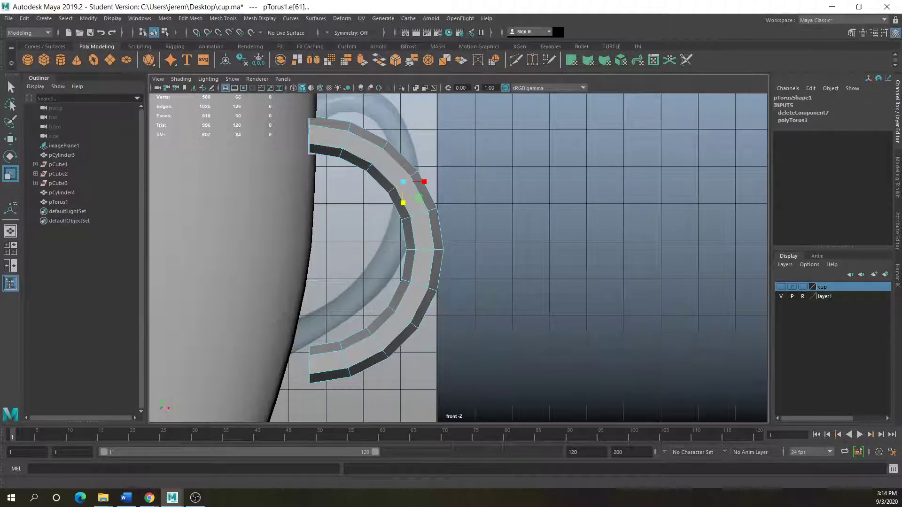
{"action": "key", "text": "w"}
{"action": "mouse_move", "coordinate": [403, 175]}
{"action": "left_mouse_down"}
{"action": "mouse_move", "coordinate": [403, 158]}
{"action": "mouse_move", "coordinate": [402, 172]}
{"action": "left_mouse_up"}
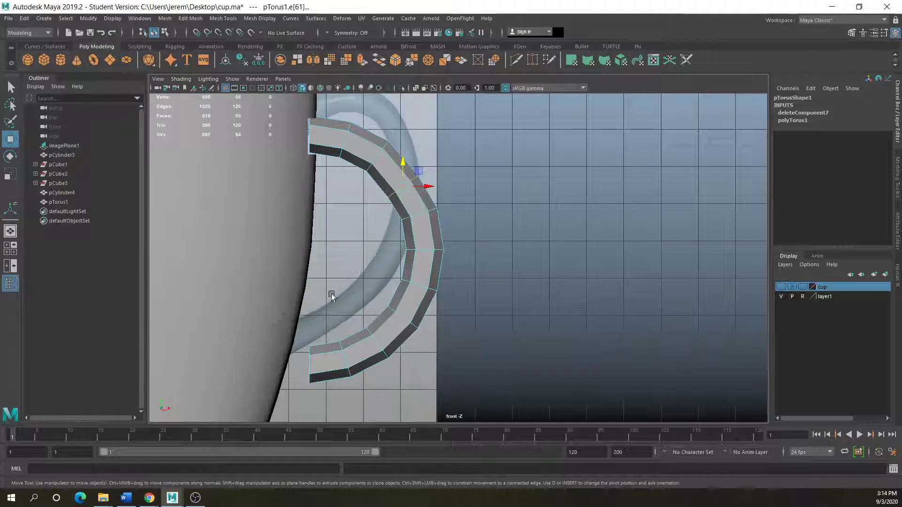
- In the perspective view, delete two adjacent outer wall faces near the mug's base where the handle's lower end attaches
{"action": "scroll", "coordinate": [304, 346], "scroll_direction": "down", "scroll_amount": 3}
{"action": "right_click_drag", "start_coordinate": [443, 233], "coordinate": [459, 227]}
{"action": "key", "text": "space"}
{"action": "key", "text": "space"}
{"action": "key", "text": "space"}
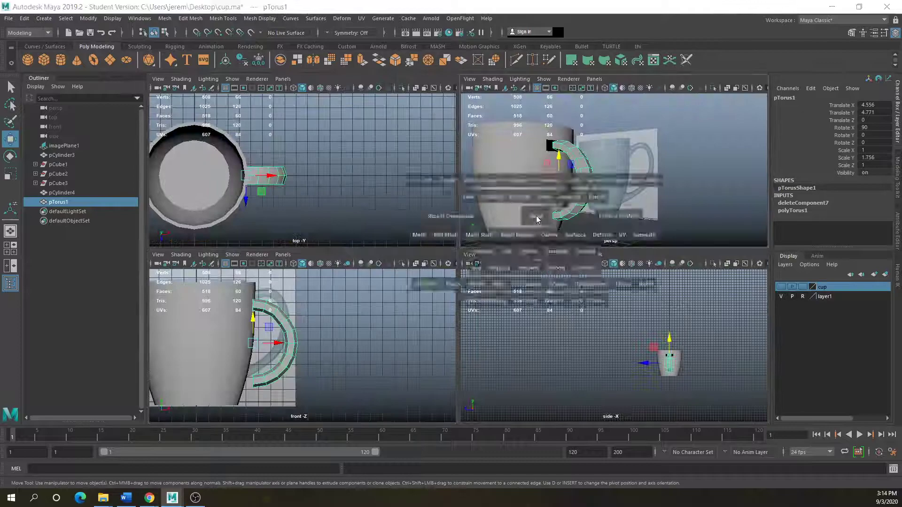
{"action": "key", "text": "space"}
{"action": "left_click", "coordinate": [308, 337]}
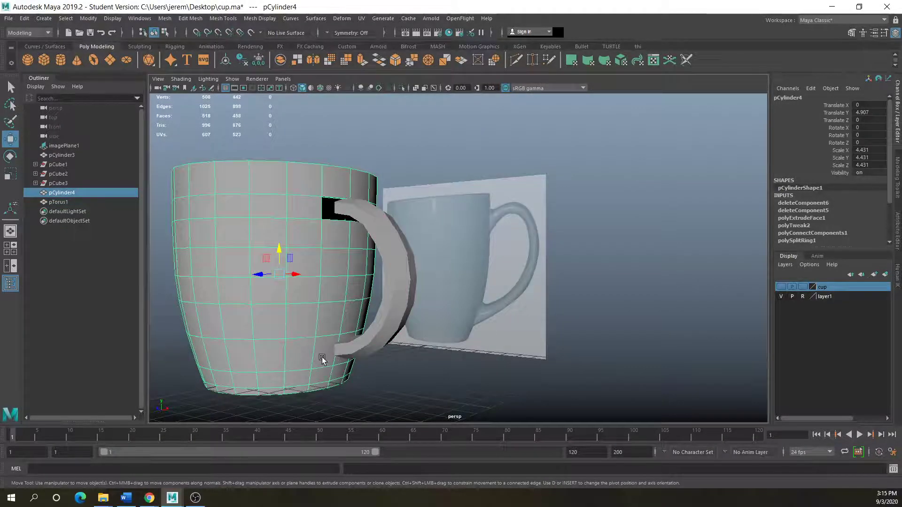
{"action": "mouse_move", "coordinate": [314, 343]}
{"action": "left_mouse_down", "text": "alt"}
{"action": "mouse_move", "coordinate": [282, 358]}
{"action": "mouse_move", "coordinate": [302, 352]}
{"action": "left_mouse_up", "text": "alt"}
{"action": "right_click_drag", "start_coordinate": [312, 242], "coordinate": [329, 262]}
{"action": "left_click", "coordinate": [318, 356]}
{"action": "key", "text": "Delete"}
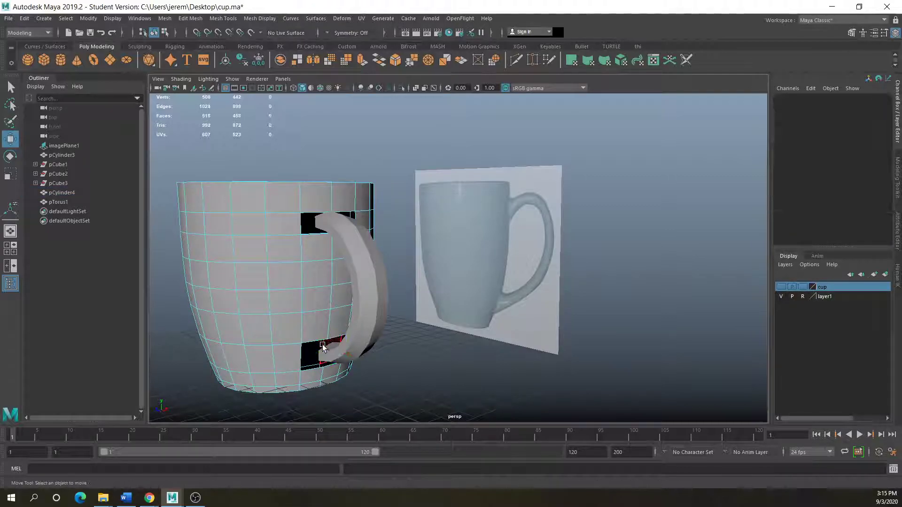
- Set the transform constraint to Edge Slide
{"action": "scroll", "coordinate": [296, 267], "scroll_direction": "up", "scroll_amount": 2}
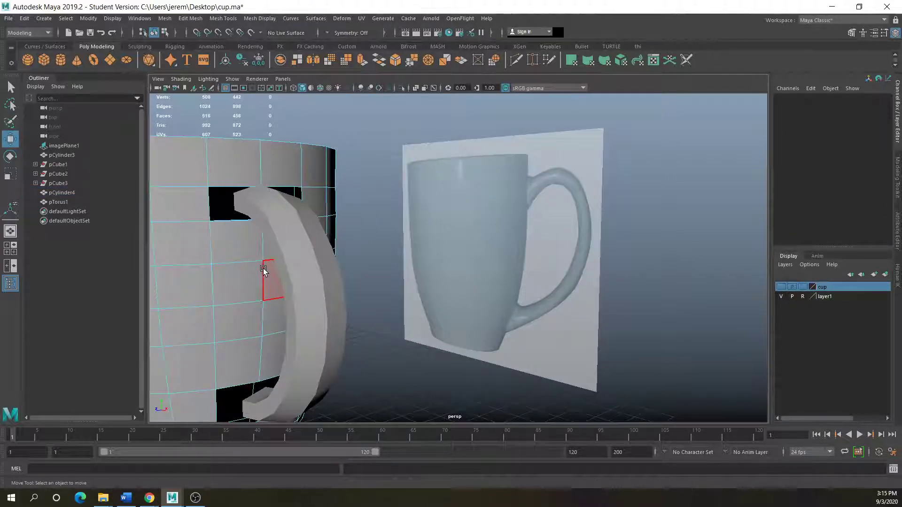
{"action": "left_click", "coordinate": [863, 33]}
{"action": "left_click", "coordinate": [840, 233]}
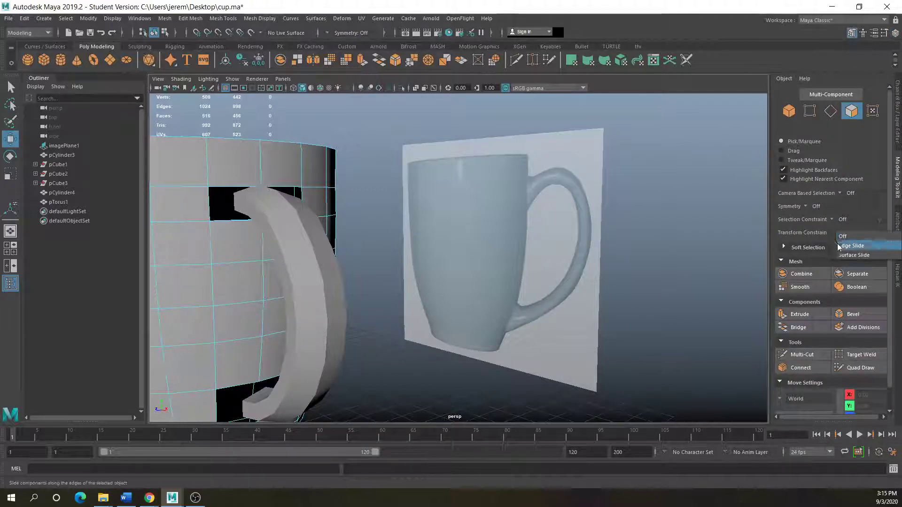
{"action": "left_click", "coordinate": [841, 245]}
- Try to slide the middle vertex of the lower opening's upper edge vertically along its edge, and undo the move
{"action": "right_click_drag", "start_coordinate": [241, 218], "coordinate": [210, 220]}
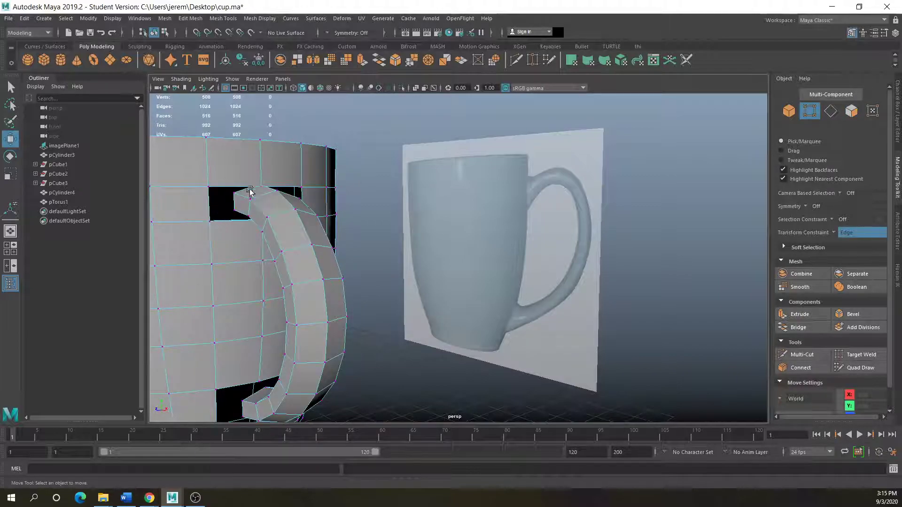
{"action": "left_click", "coordinate": [260, 383]}
{"action": "mouse_move", "coordinate": [256, 368]}
{"action": "left_mouse_down"}
{"action": "mouse_move", "coordinate": [258, 346]}
{"action": "mouse_move", "coordinate": [260, 371]}
{"action": "left_mouse_up"}
{"action": "left_click_drag", "start_coordinate": [244, 230], "coordinate": [276, 201], "text": "alt"}
{"action": "key", "text": "ctrl+z"}
{"action": "right_click_drag", "start_coordinate": [279, 244], "coordinate": [306, 258]}
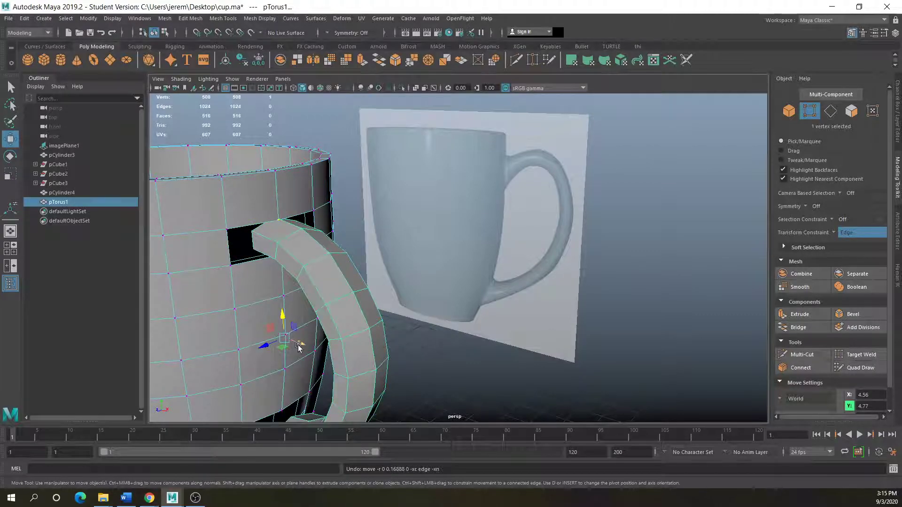
- Select the handle in object mode and move it away from the wall along X to about 4.95
{"action": "right_click_drag", "start_coordinate": [240, 345], "coordinate": [281, 228]}
{"action": "left_click", "coordinate": [327, 297]}
{"action": "scroll", "coordinate": [307, 320], "scroll_direction": "up", "scroll_amount": 2}
{"action": "left_click_drag", "start_coordinate": [249, 365], "coordinate": [258, 368]}
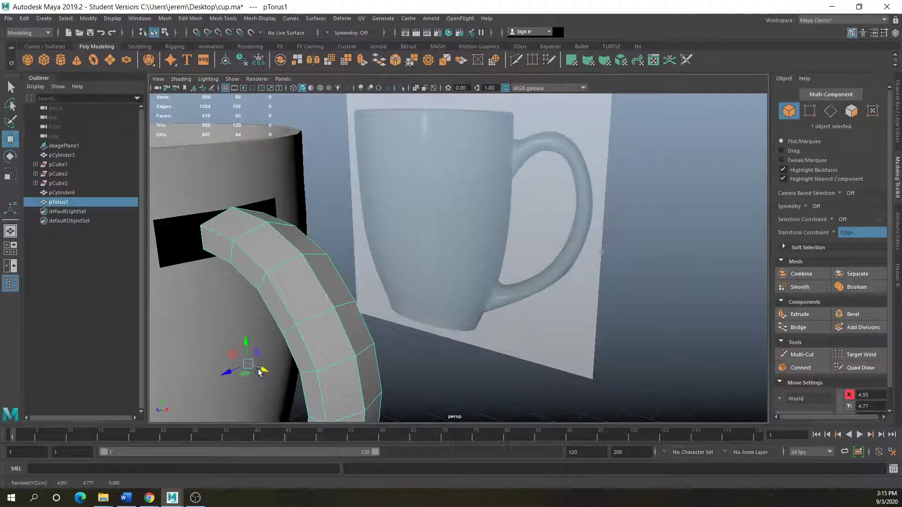
{"action": "scroll", "coordinate": [288, 328], "scroll_direction": "down", "scroll_amount": 2}
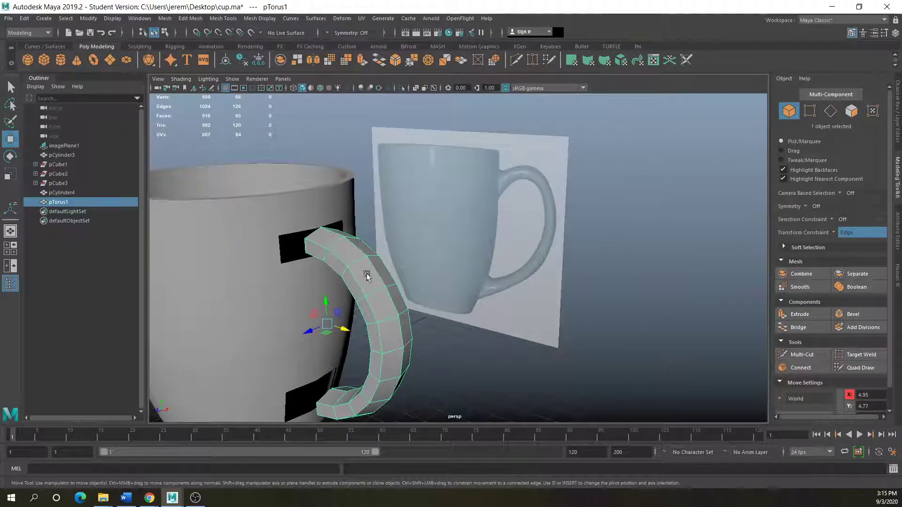
- Combine the mug body and the handle into a single mesh
{"action": "left_click", "coordinate": [289, 345]}
{"action": "left_click", "coordinate": [337, 260], "text": "shift"}
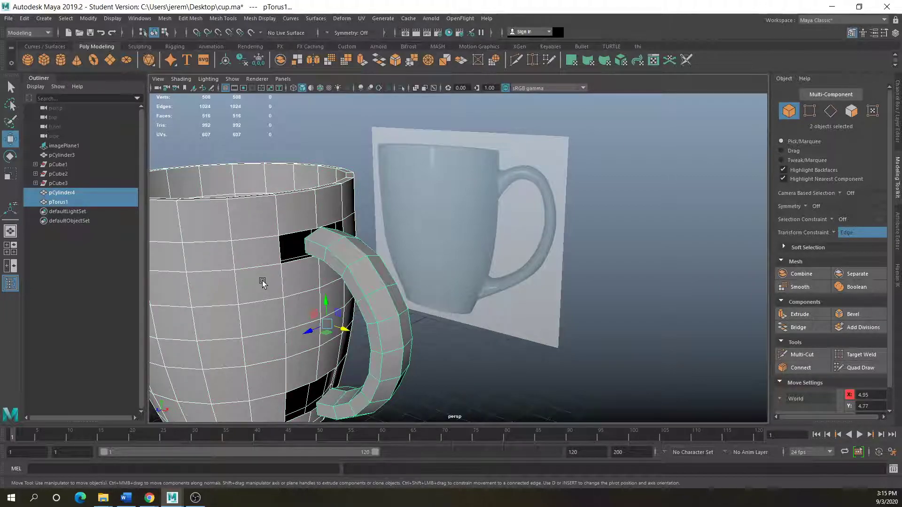
{"action": "left_click", "coordinate": [165, 19]}
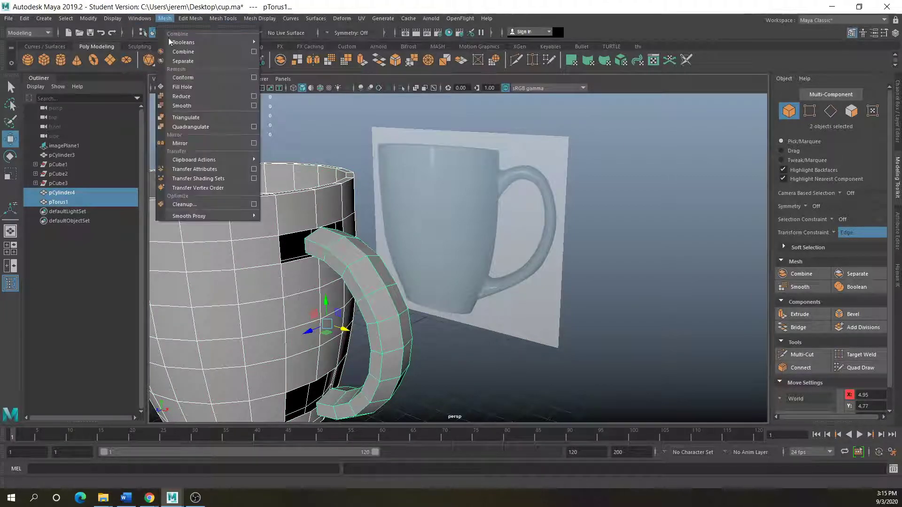
{"action": "left_click", "coordinate": [199, 52]}
- Try to merge the handle's upper end vertex with the nearest upper corner of the wall opening at their centre, and undo the merge
{"action": "scroll", "coordinate": [319, 249], "scroll_direction": "up", "scroll_amount": 3}
{"action": "right_click_drag", "start_coordinate": [238, 246], "coordinate": [215, 257]}
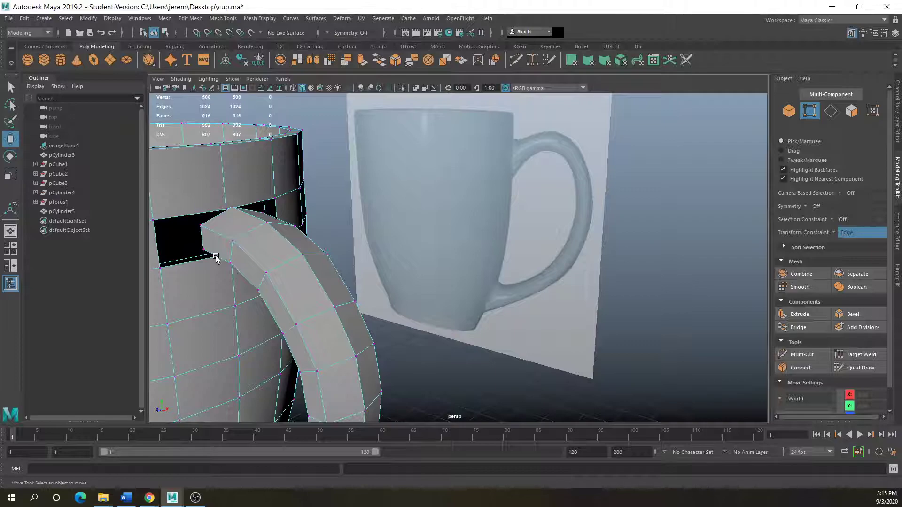
{"action": "middle_click_drag", "start_coordinate": [258, 269], "coordinate": [384, 301], "text": "alt"}
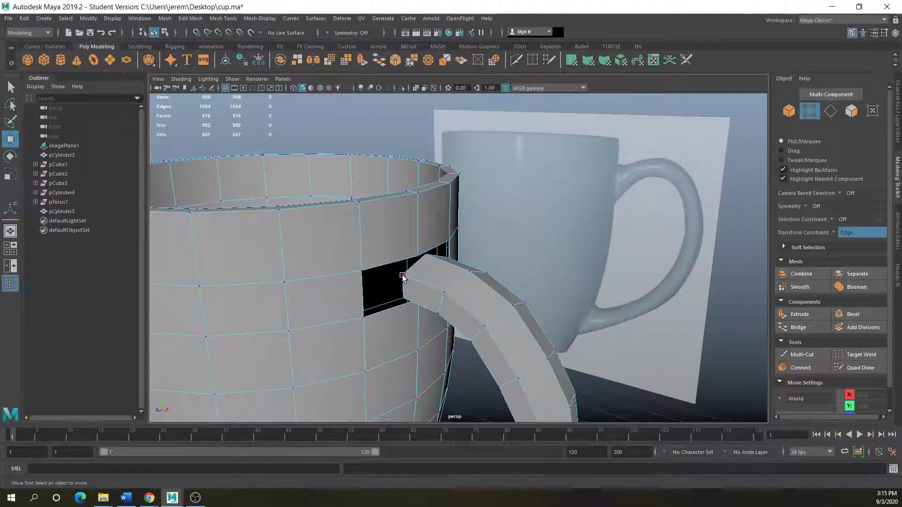
{"action": "left_click", "coordinate": [402, 277]}
{"action": "left_click", "coordinate": [362, 272], "text": "shift"}
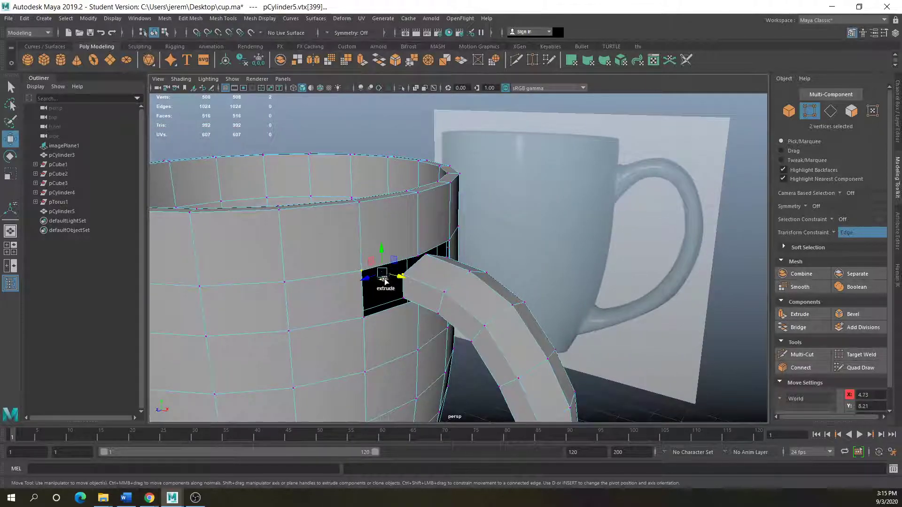
{"action": "right_click_drag", "start_coordinate": [374, 277], "coordinate": [377, 229], "text": "shift"}
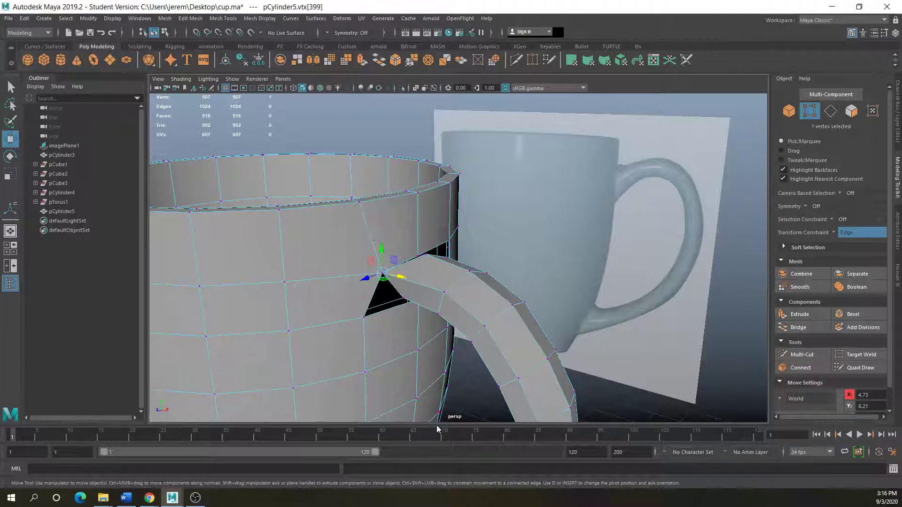
{"action": "key", "text": "ctrl+z"}
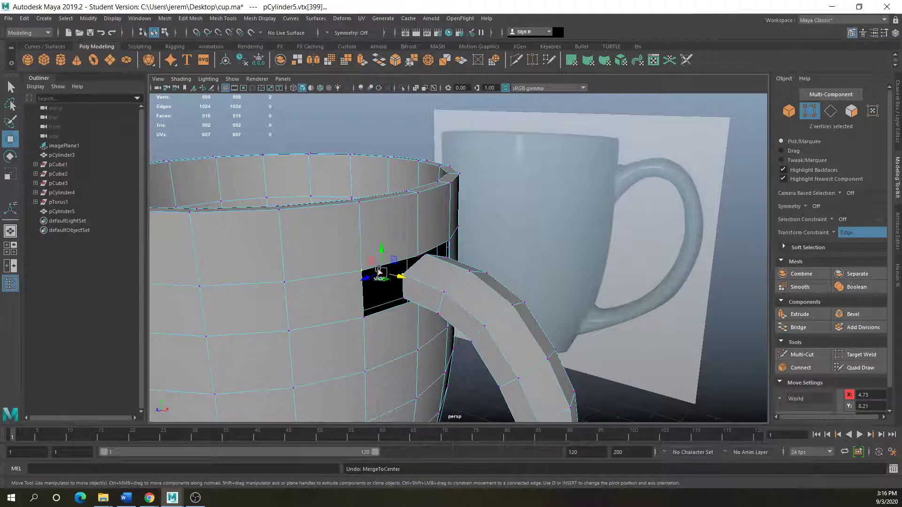
- Turn the transform constraint off and target-weld the handle's upper end vertex to the nearest upper corner of the wall opening
{"action": "left_click", "coordinate": [431, 307]}
{"action": "left_click", "coordinate": [404, 276]}
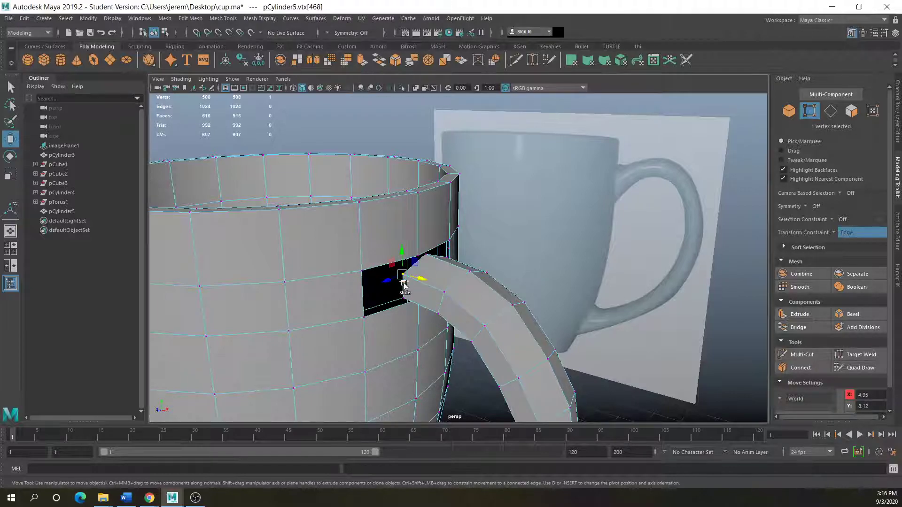
{"action": "scroll", "coordinate": [395, 301], "scroll_direction": "up", "scroll_amount": 2}
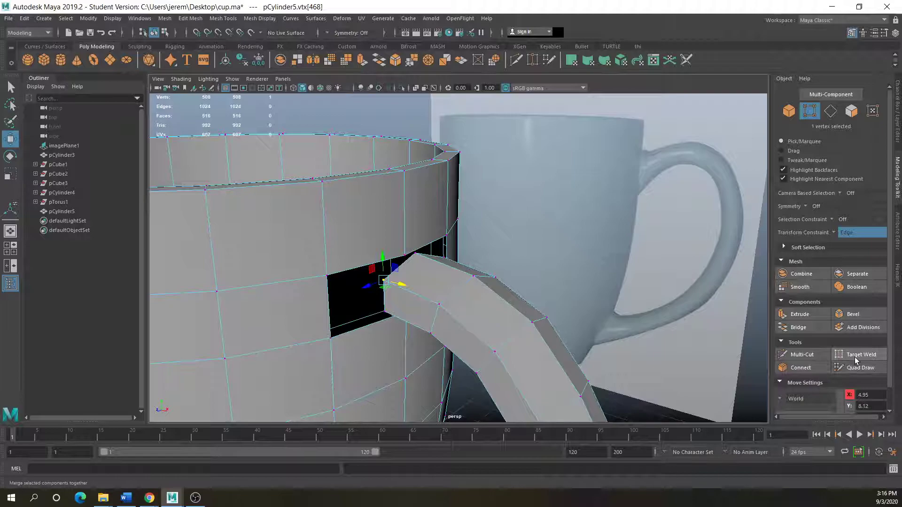
{"action": "left_click", "coordinate": [833, 233]}
{"action": "left_click", "coordinate": [843, 237]}
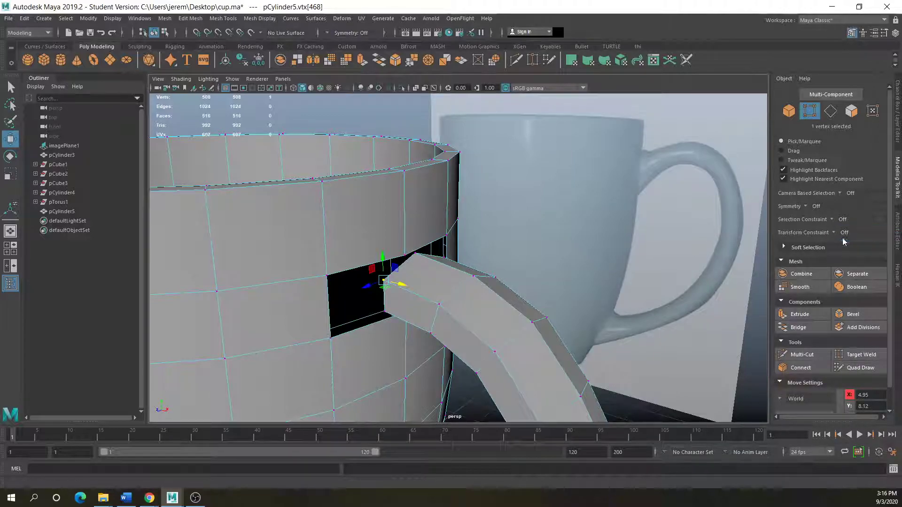
{"action": "left_click", "coordinate": [857, 360]}
{"action": "left_click_drag", "start_coordinate": [316, 275], "coordinate": [317, 276]}
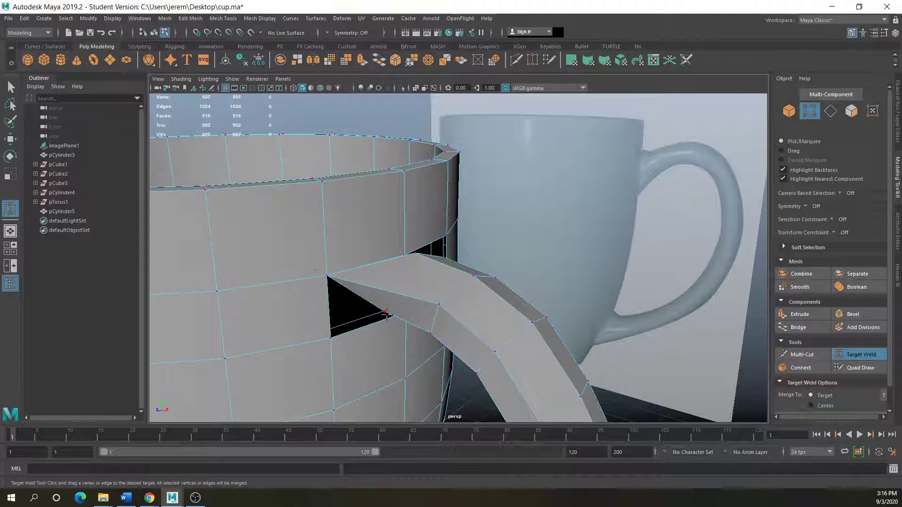
- Target-weld the remaining vertices of the handle's upper end to the matching vertices around the upper wall opening
{"action": "left_click_drag", "start_coordinate": [385, 313], "coordinate": [273, 335]}
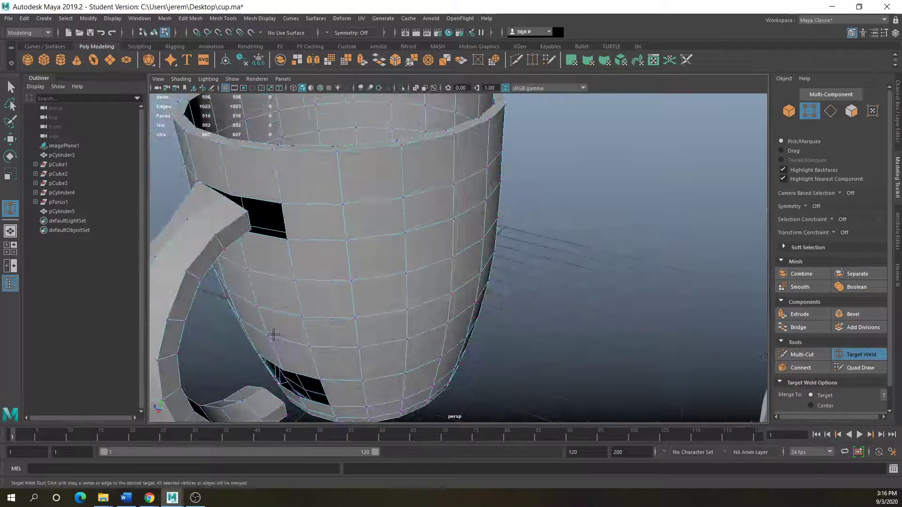
{"action": "middle_click_drag", "start_coordinate": [274, 335], "coordinate": [421, 417], "text": "alt"}
{"action": "scroll", "coordinate": [323, 280], "scroll_direction": "up", "scroll_amount": 4}
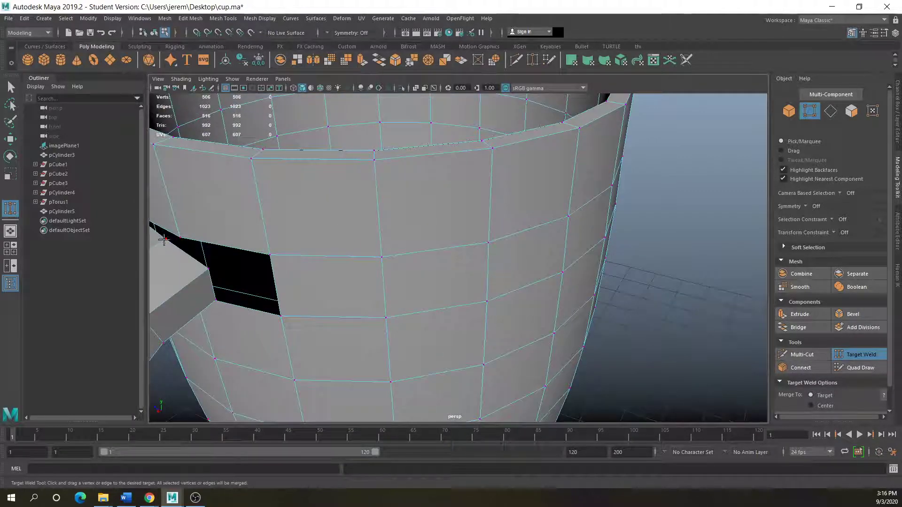
{"action": "left_click_drag", "start_coordinate": [187, 238], "coordinate": [184, 238]}
{"action": "left_click_drag", "start_coordinate": [271, 257], "coordinate": [271, 257]}
{"action": "scroll", "coordinate": [282, 298], "scroll_direction": "up", "scroll_amount": 5}
{"action": "left_click_drag", "start_coordinate": [209, 247], "coordinate": [283, 276]}
{"action": "left_click_drag", "start_coordinate": [222, 298], "coordinate": [264, 306], "text": "alt"}
{"action": "middle_click_drag", "start_coordinate": [265, 306], "coordinate": [323, 298], "text": "alt"}
{"action": "left_click_drag", "start_coordinate": [253, 269], "coordinate": [258, 268]}
{"action": "left_click_drag", "start_coordinate": [256, 306], "coordinate": [321, 322], "text": "alt"}
{"action": "key", "text": "w"}
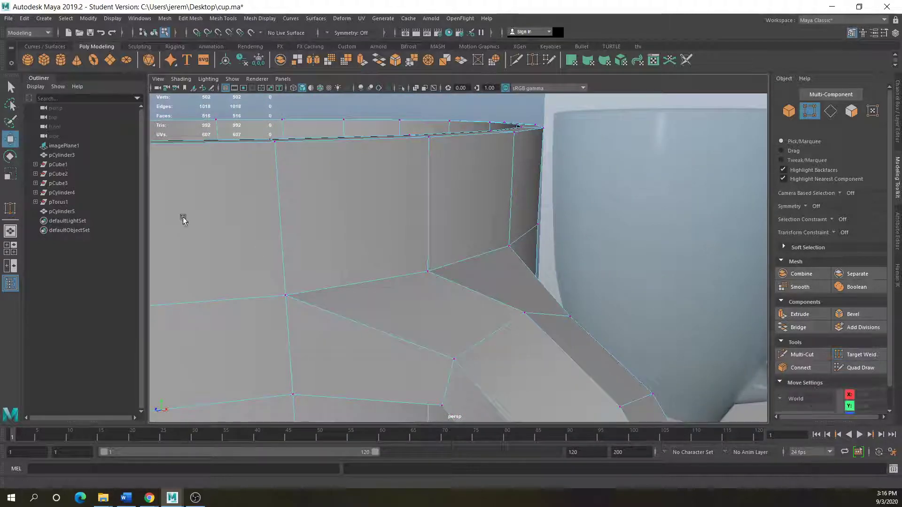
- Try to move the corner vertex where the handle's upper end meets the wall, and undo the move
{"action": "left_click", "coordinate": [284, 295]}
{"action": "left_click_drag", "start_coordinate": [283, 268], "coordinate": [356, 344]}
{"action": "left_click_drag", "start_coordinate": [721, 346], "coordinate": [317, 339]}
{"action": "key", "text": "ctrl+z"}
- Try to target-weld a vertex of the handle's lower end to the lower opening, undo the weld, and clear the vertex selection
{"action": "scroll", "coordinate": [617, 381], "scroll_direction": "down", "scroll_amount": 3}
{"action": "left_click", "coordinate": [859, 355]}
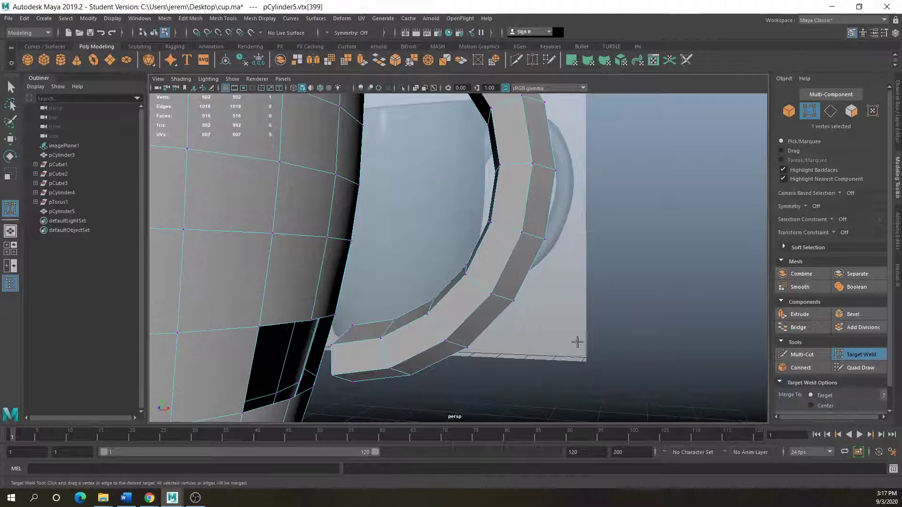
{"action": "left_click_drag", "start_coordinate": [331, 345], "coordinate": [244, 174]}
{"action": "key", "text": "ctrl+z"}
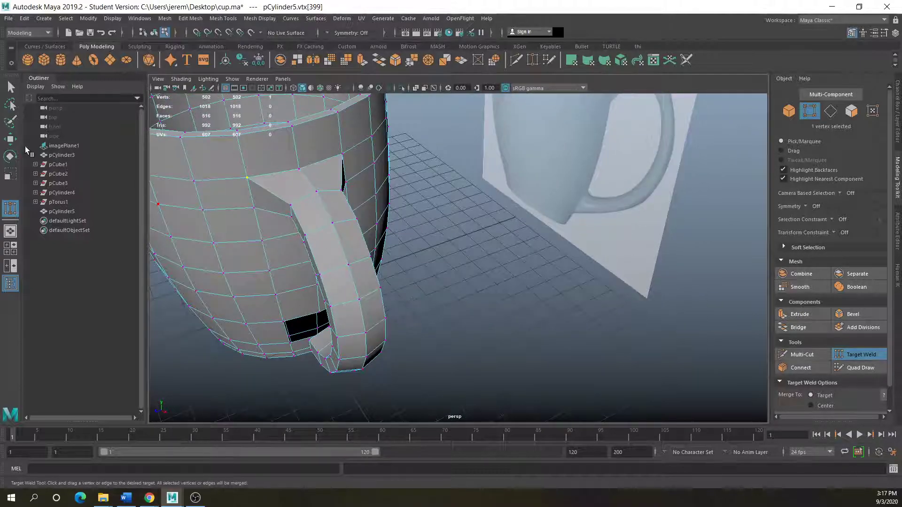
{"action": "left_click", "coordinate": [11, 139]}
{"action": "left_click", "coordinate": [478, 364]}
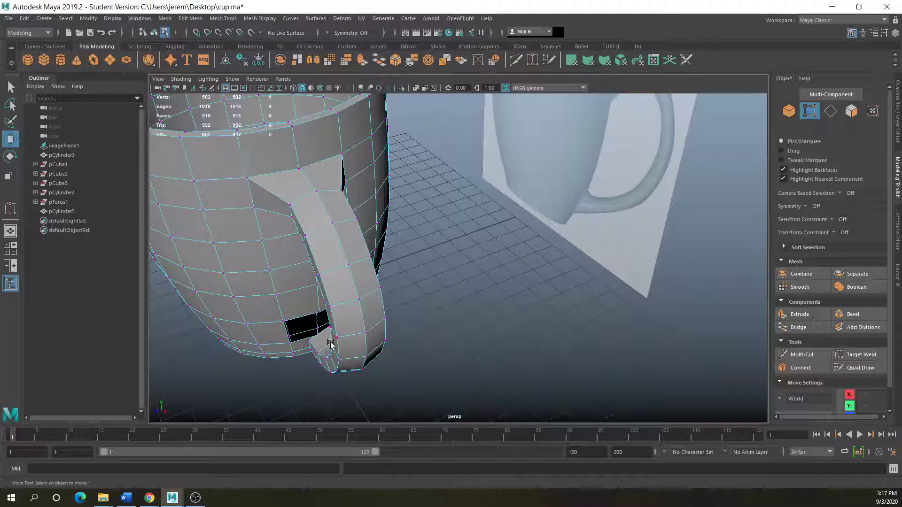
{"action": "left_click_drag", "start_coordinate": [500, 374], "coordinate": [538, 345], "text": "alt"}
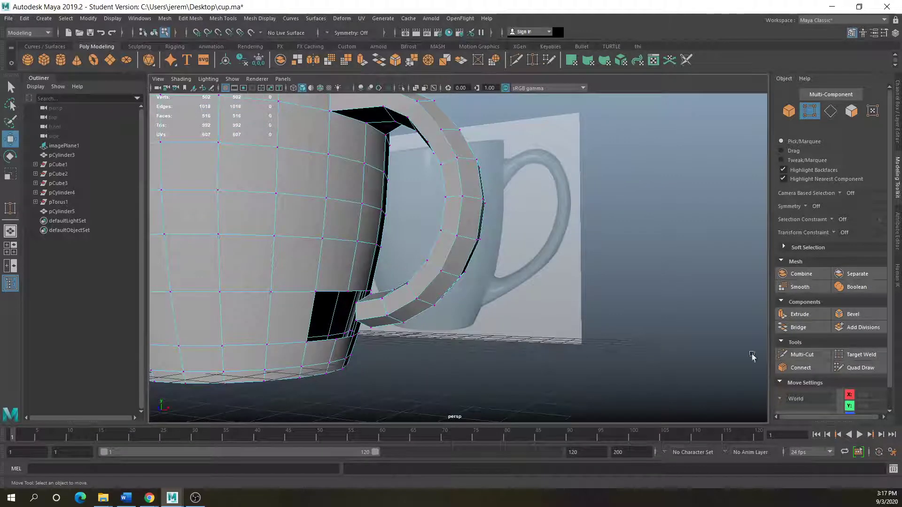
- Target-weld all vertices of the handle's lower end to the matching vertices around the lower wall opening
{"action": "left_click", "coordinate": [860, 355]}
{"action": "left_click_drag", "start_coordinate": [326, 294], "coordinate": [293, 316]}
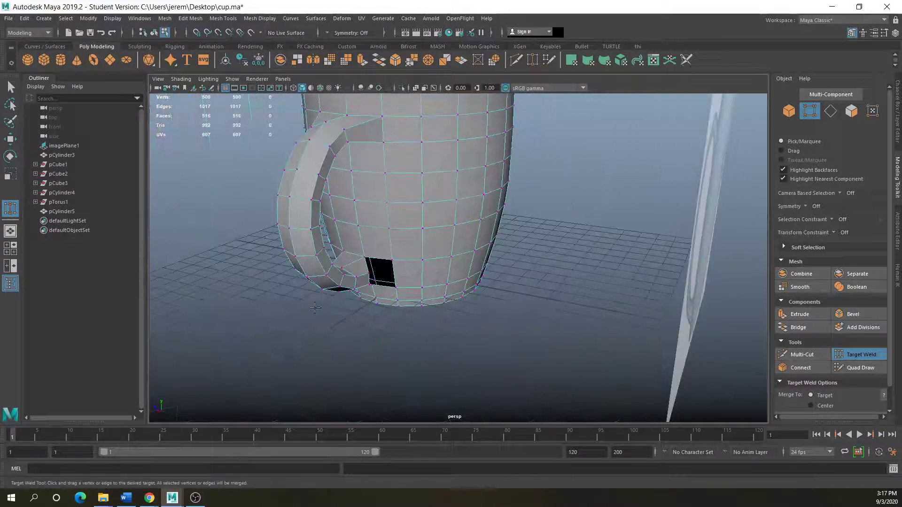
{"action": "left_click_drag", "start_coordinate": [376, 270], "coordinate": [497, 347]}
{"action": "scroll", "coordinate": [352, 365], "scroll_direction": "up", "scroll_amount": 5}
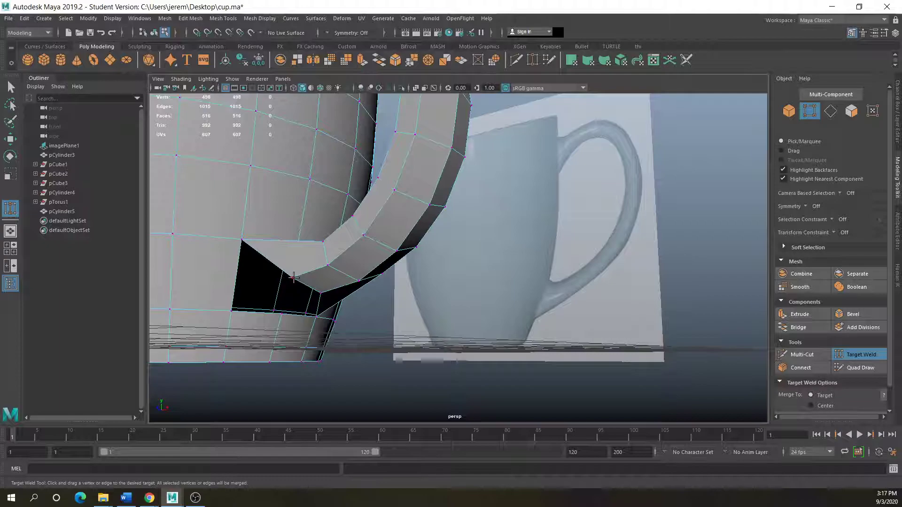
{"action": "left_click_drag", "start_coordinate": [292, 278], "coordinate": [230, 310]}
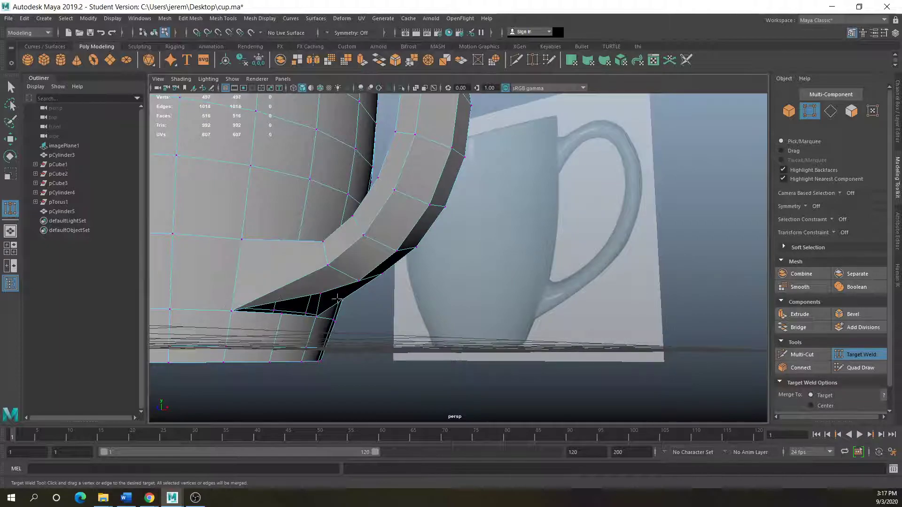
{"action": "left_click_drag", "start_coordinate": [321, 292], "coordinate": [320, 238]}
{"action": "scroll", "coordinate": [306, 321], "scroll_direction": "down", "scroll_amount": 4}
- Preview the whole mug smoothed in object mode, examine both handle joints, and return to the unsmoothed display
{"action": "right_click_drag", "start_coordinate": [320, 239], "coordinate": [366, 227]}
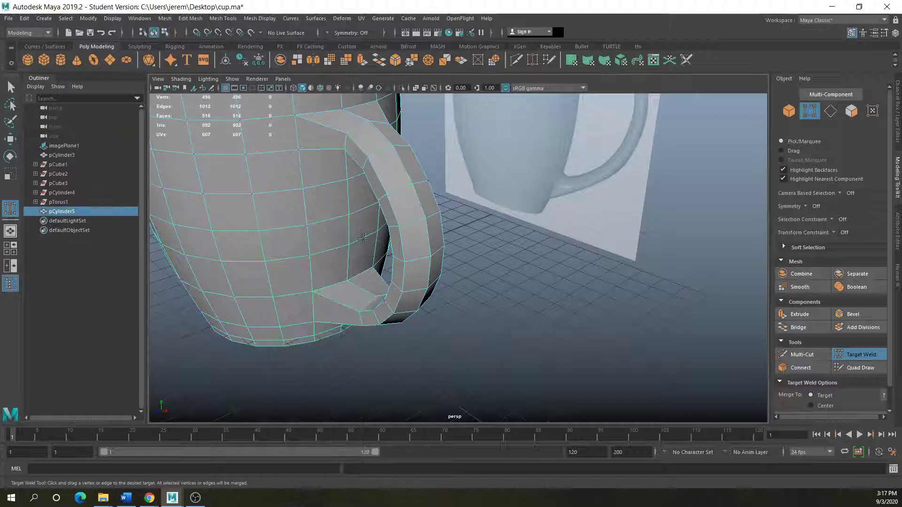
{"action": "scroll", "coordinate": [347, 298], "scroll_direction": "down", "scroll_amount": 4}
{"action": "left_click_drag", "start_coordinate": [346, 298], "coordinate": [362, 297], "text": "alt"}
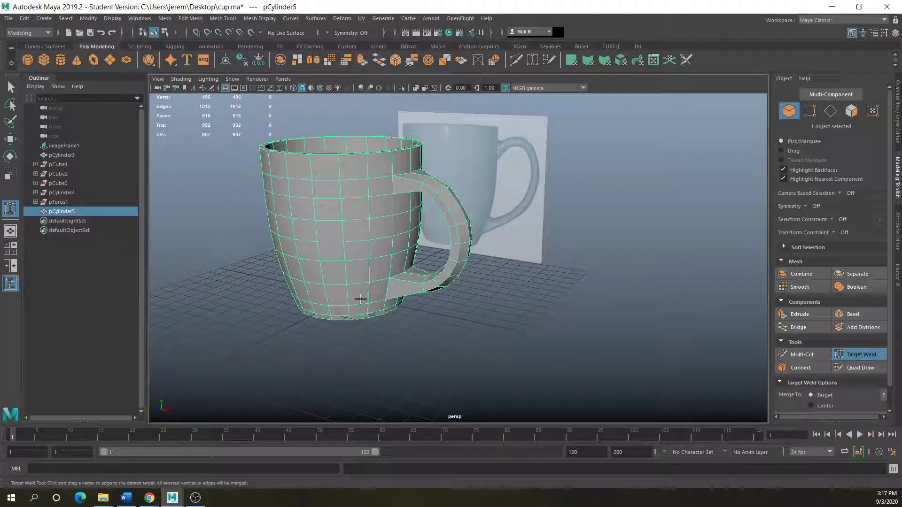
{"action": "key", "text": "3"}
{"action": "left_click", "coordinate": [379, 311]}
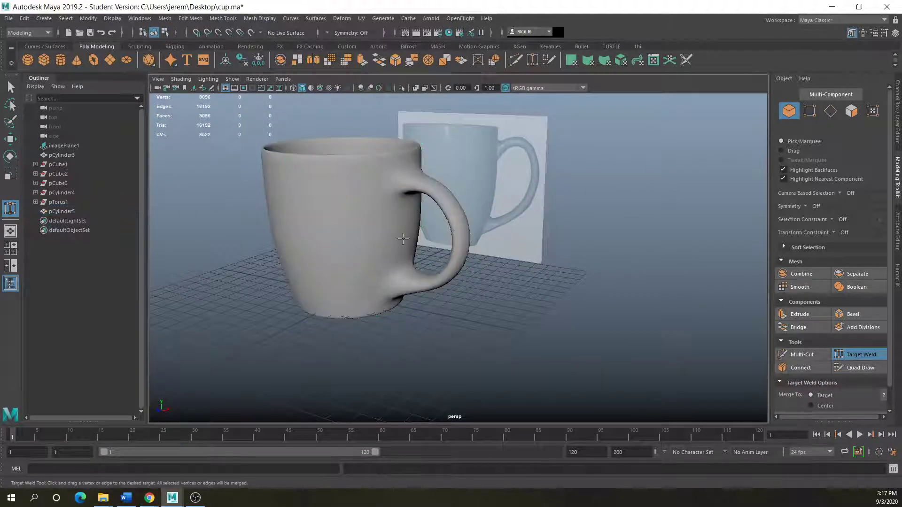
{"action": "scroll", "coordinate": [415, 252], "scroll_direction": "up", "scroll_amount": 3}
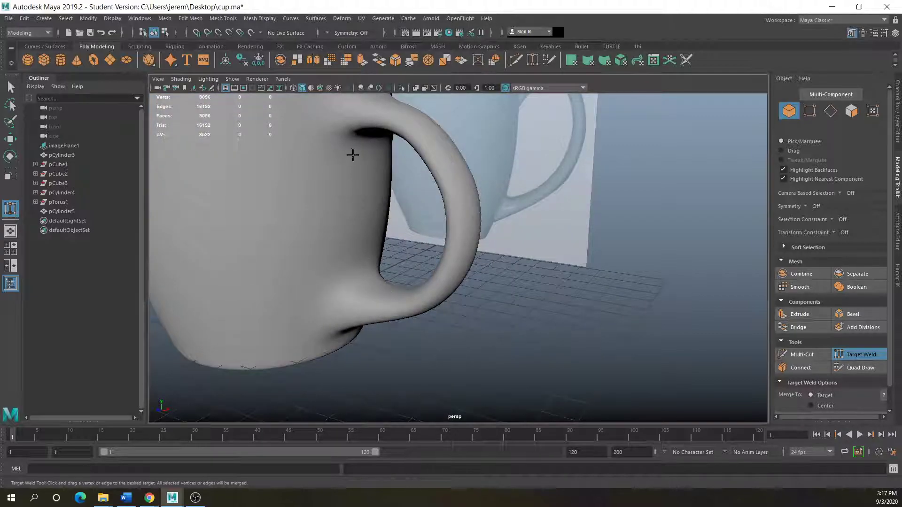
{"action": "scroll", "coordinate": [353, 156], "scroll_direction": "down", "scroll_amount": 2}
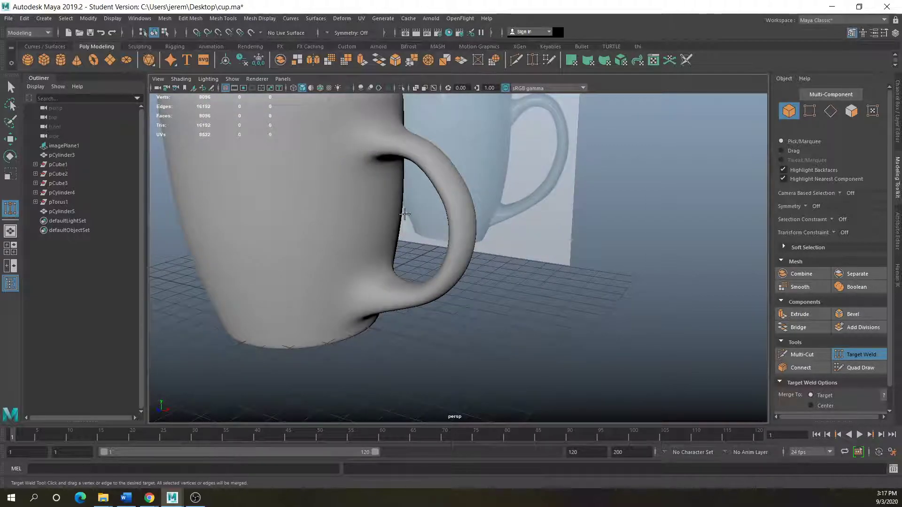
{"action": "left_click", "coordinate": [11, 138]}
{"action": "left_click", "coordinate": [411, 257]}
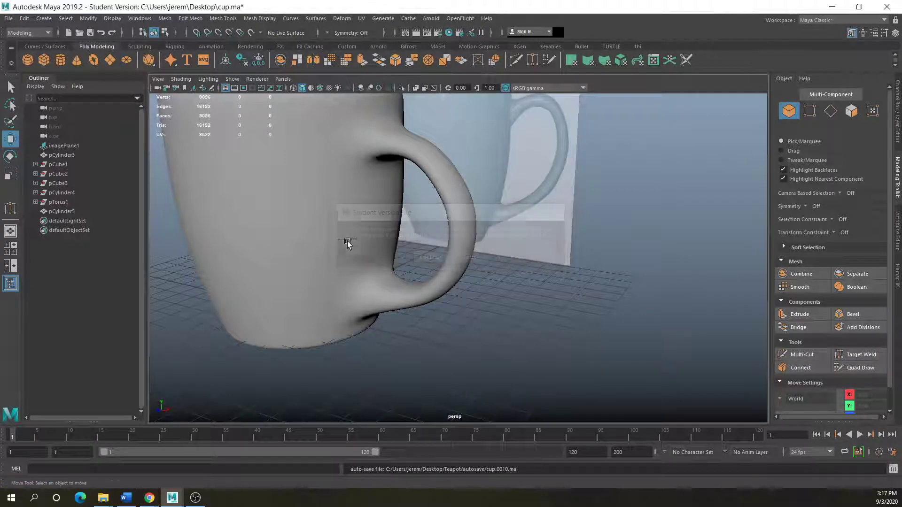
{"action": "left_click", "coordinate": [336, 242]}
{"action": "key", "text": "1"}
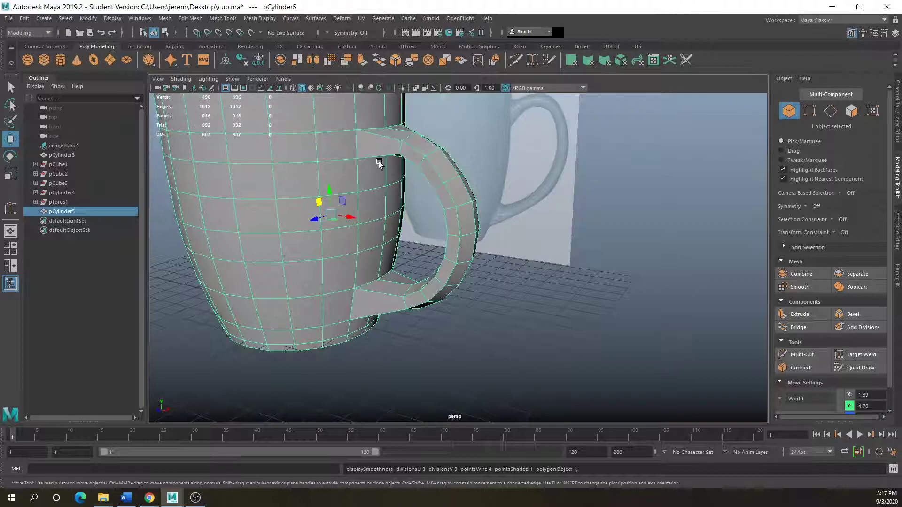
{"action": "left_click_drag", "start_coordinate": [376, 282], "coordinate": [330, 332], "text": "alt"}
{"action": "right_click_drag", "start_coordinate": [327, 314], "coordinate": [337, 229]}
{"action": "double_click", "coordinate": [328, 244]}
{"action": "left_click_drag", "start_coordinate": [333, 252], "coordinate": [368, 286], "text": "alt"}
{"action": "key", "text": "r"}
{"action": "left_click_drag", "start_coordinate": [335, 323], "coordinate": [312, 337], "text": "alt"}
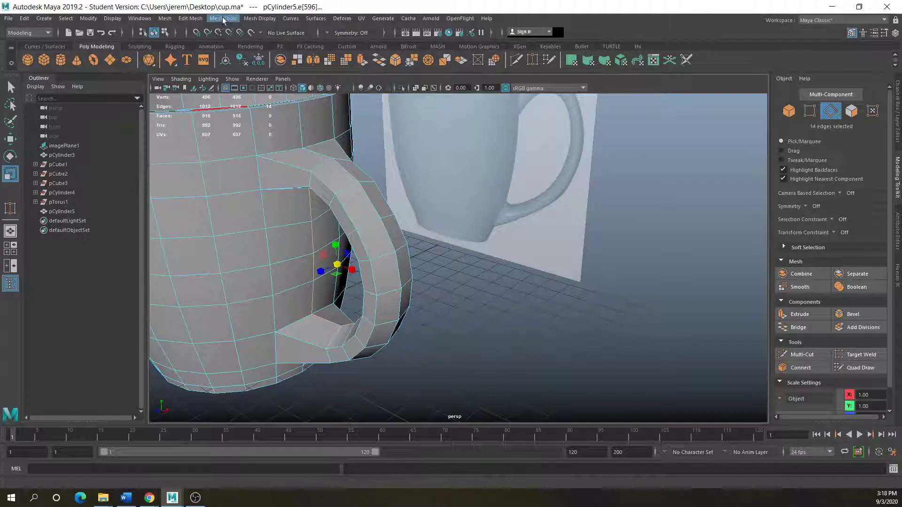
- Insert additional edge loops near the handle's joints with the mug wall using the Insert Edge Loop tool
{"action": "left_click", "coordinate": [188, 19]}
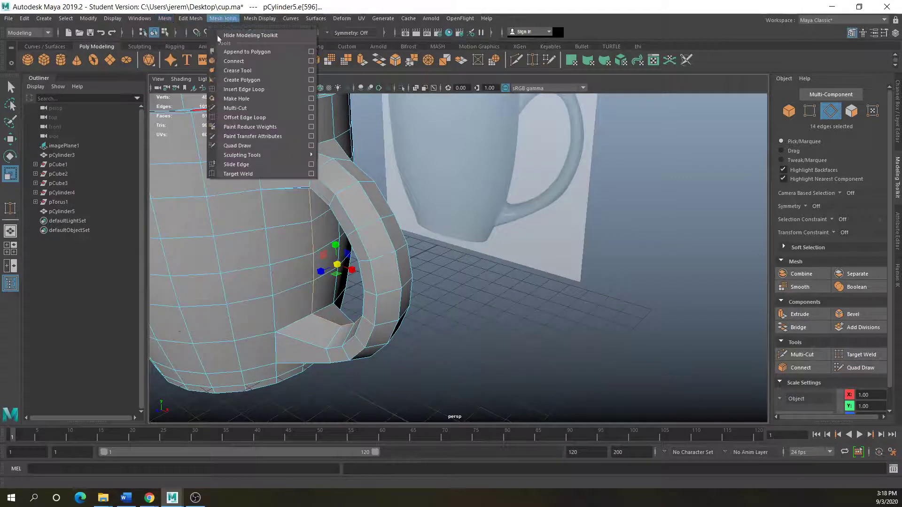
{"action": "left_click", "coordinate": [230, 89]}
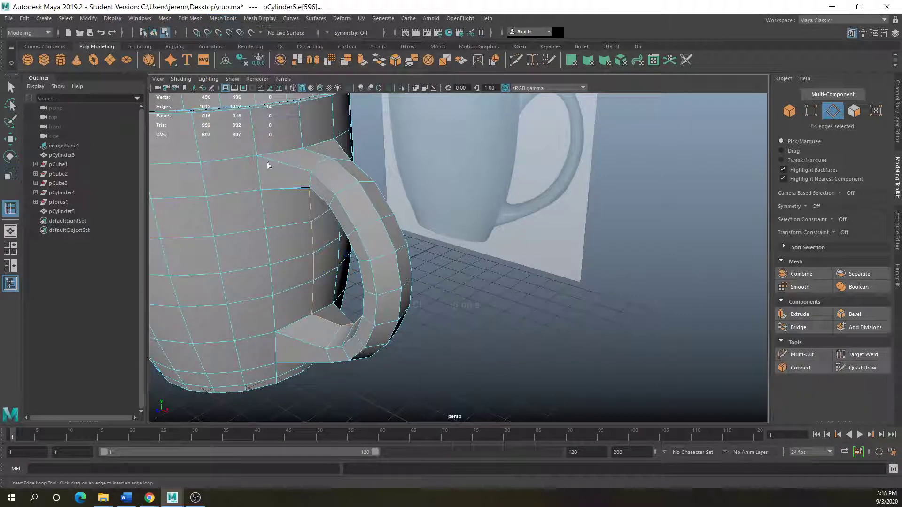
{"action": "left_click", "coordinate": [295, 338]}
{"action": "left_click_drag", "start_coordinate": [296, 338], "coordinate": [230, 225], "text": "alt"}
{"action": "left_click", "coordinate": [320, 206]}
{"action": "left_click", "coordinate": [298, 196]}
{"action": "left_click", "coordinate": [407, 254]}
{"action": "left_click_drag", "start_coordinate": [383, 289], "coordinate": [476, 280], "text": "alt"}
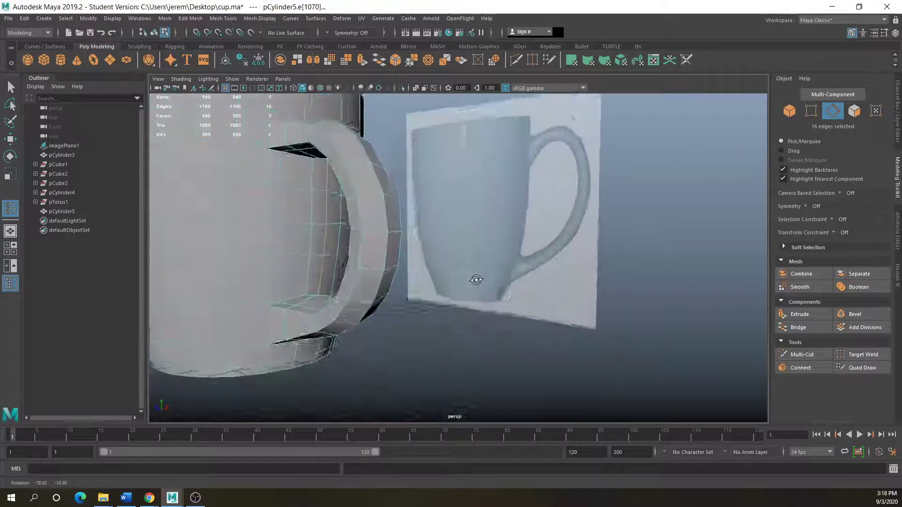
- Preview the mug smoothed with the new edge loops, examine the handle from several sides, and restore the unsmoothed display
{"action": "key", "text": "f"}
{"action": "key", "text": "3"}
{"action": "right_click_drag", "start_coordinate": [309, 239], "coordinate": [355, 224]}
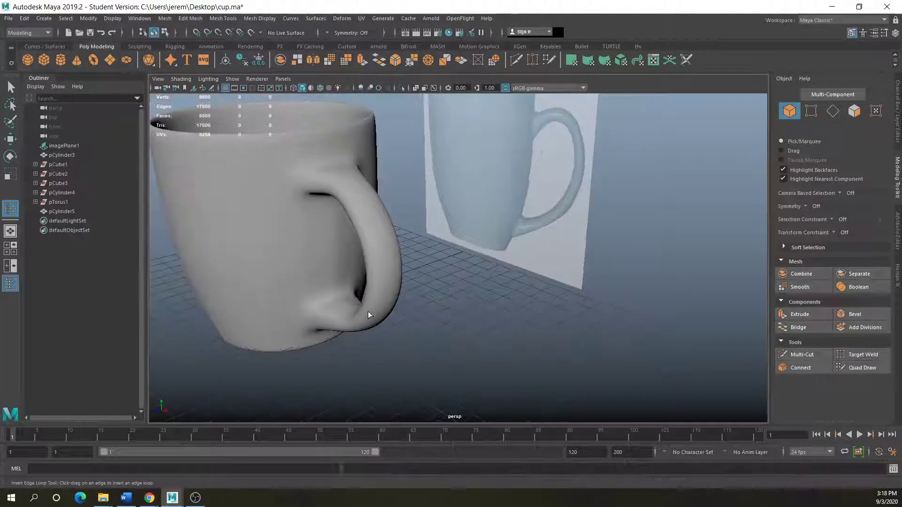
{"action": "left_click_drag", "start_coordinate": [407, 262], "coordinate": [390, 231], "text": "alt"}
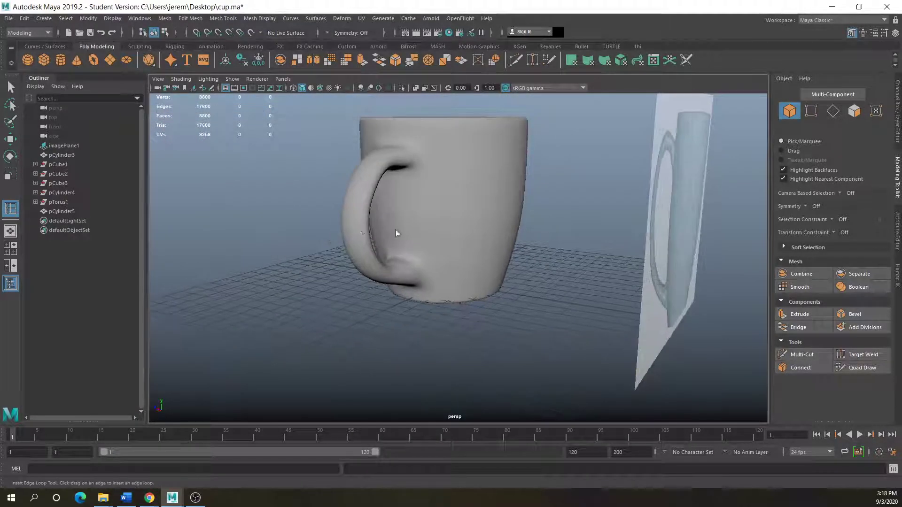
{"action": "left_click", "coordinate": [395, 231]}
{"action": "scroll", "coordinate": [399, 231], "scroll_direction": "up", "scroll_amount": 3}
{"action": "right_click", "coordinate": [393, 239]}
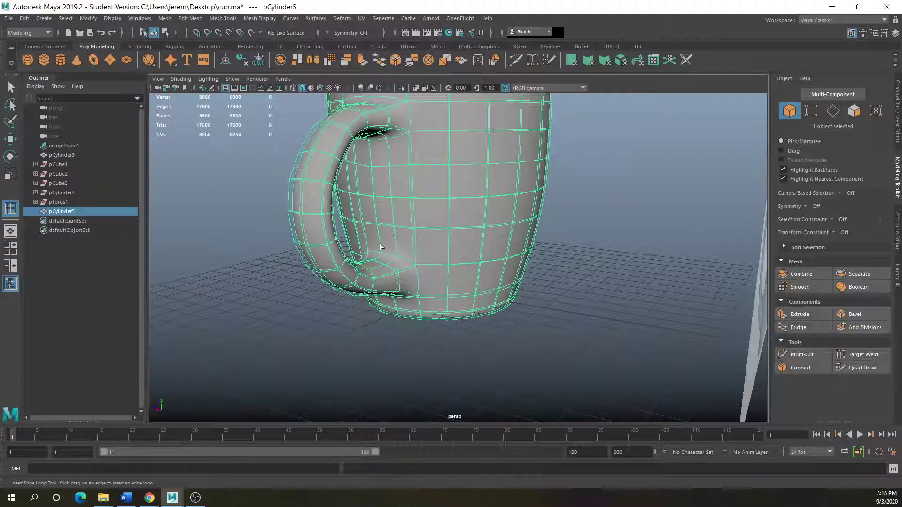
{"action": "key", "text": "1"}
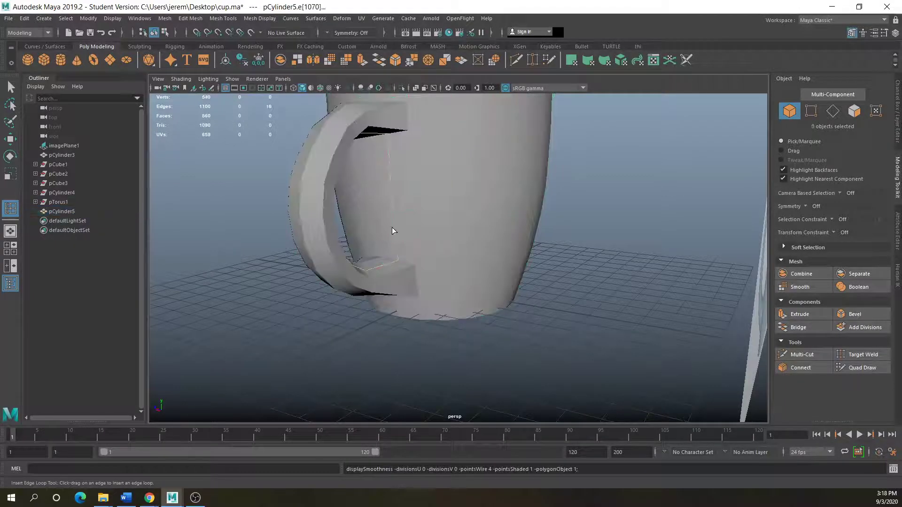
- Select the finished mug as an object and move it along X to about 5.24
{"action": "left_click_drag", "start_coordinate": [374, 263], "coordinate": [489, 287], "text": "alt"}
{"action": "key", "text": "w"}
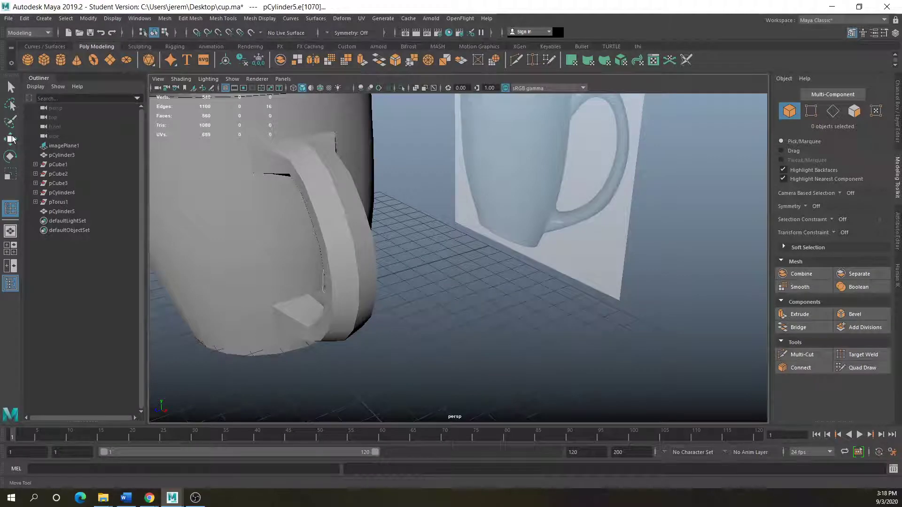
{"action": "left_click", "coordinate": [168, 326]}
{"action": "left_click", "coordinate": [277, 279]}
{"action": "scroll", "coordinate": [279, 280], "scroll_direction": "down", "scroll_amount": 4}
{"action": "left_click_drag", "start_coordinate": [286, 284], "coordinate": [273, 271], "text": "alt"}
{"action": "left_click_drag", "start_coordinate": [340, 241], "coordinate": [343, 296]}
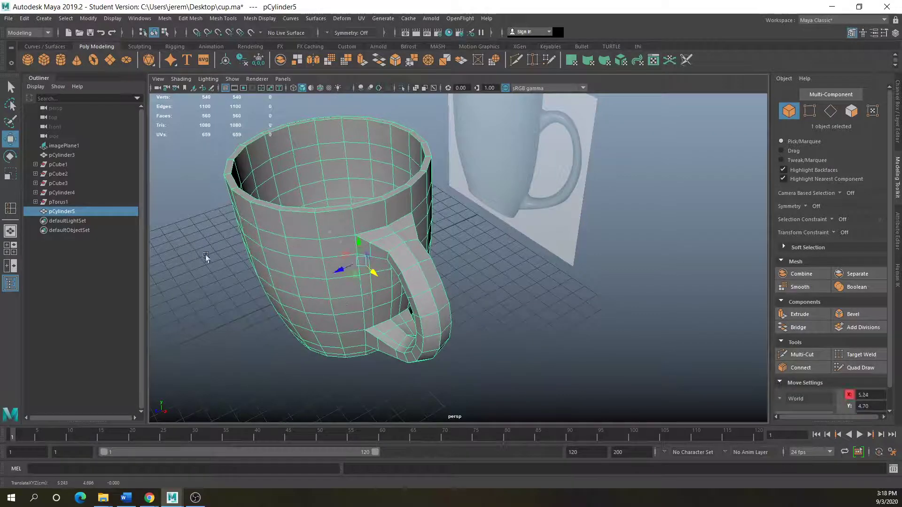
- Check the leftover groups from pCube1 to pTorus1, and delete the construction history of the mug pCylinder5
{"action": "left_click", "coordinate": [52, 165]}
{"action": "left_click", "coordinate": [52, 175]}
{"action": "left_click", "coordinate": [52, 185]}
{"action": "left_click", "coordinate": [57, 193]}
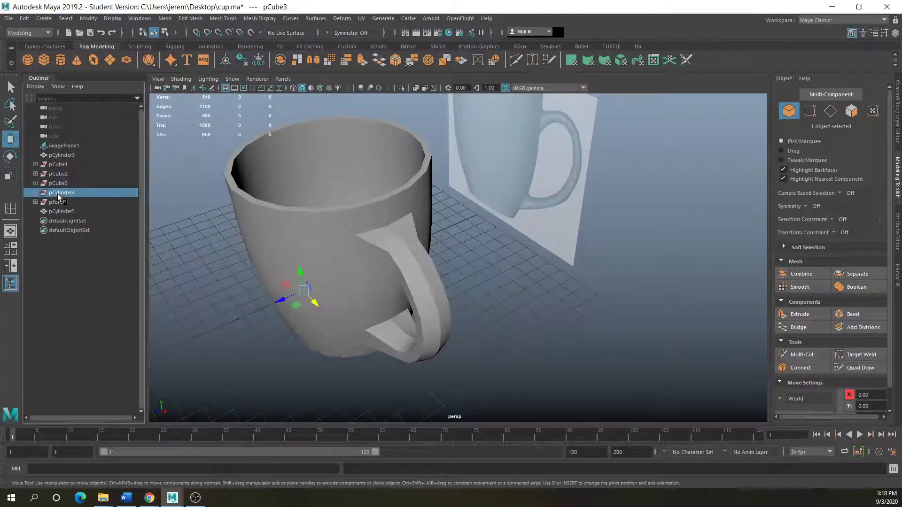
{"action": "left_click", "coordinate": [58, 201]}
{"action": "left_click", "coordinate": [66, 211]}
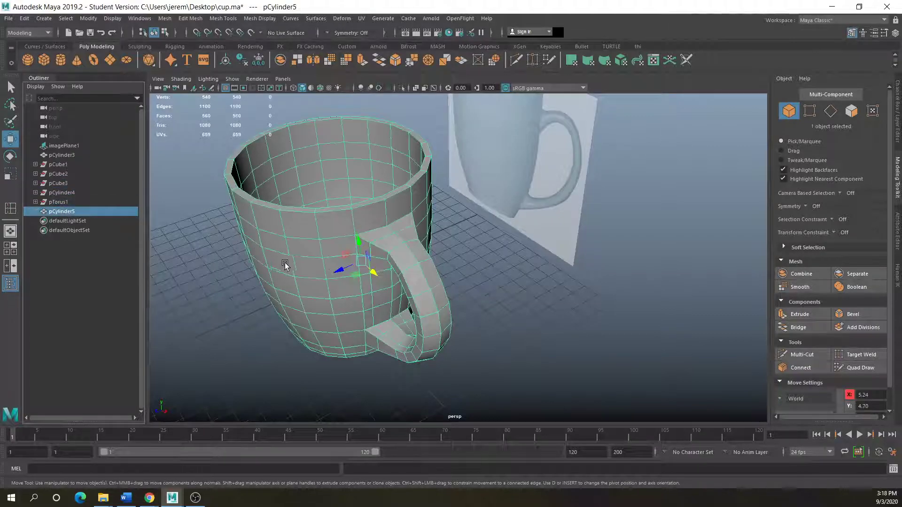
{"action": "left_click", "coordinate": [24, 18]}
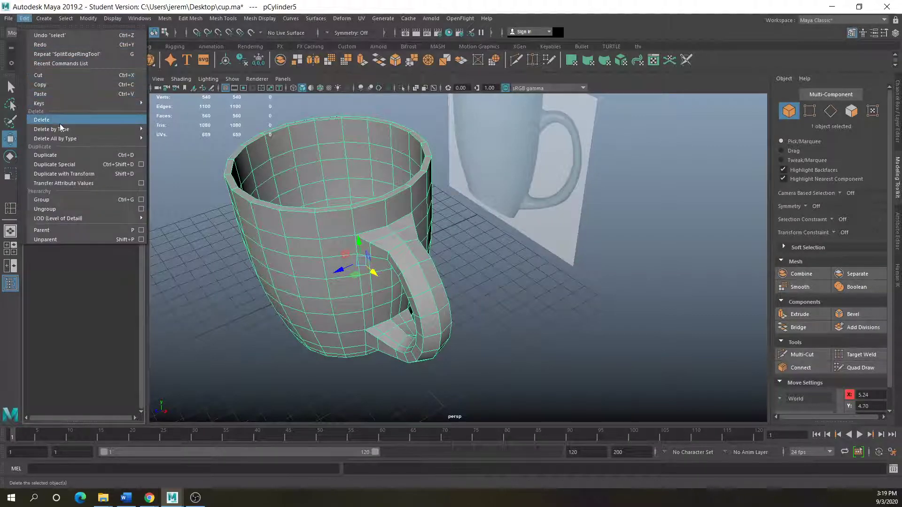
{"action": "mouse_move", "coordinate": [61, 128]}
{"action": "left_click", "coordinate": [172, 136]}
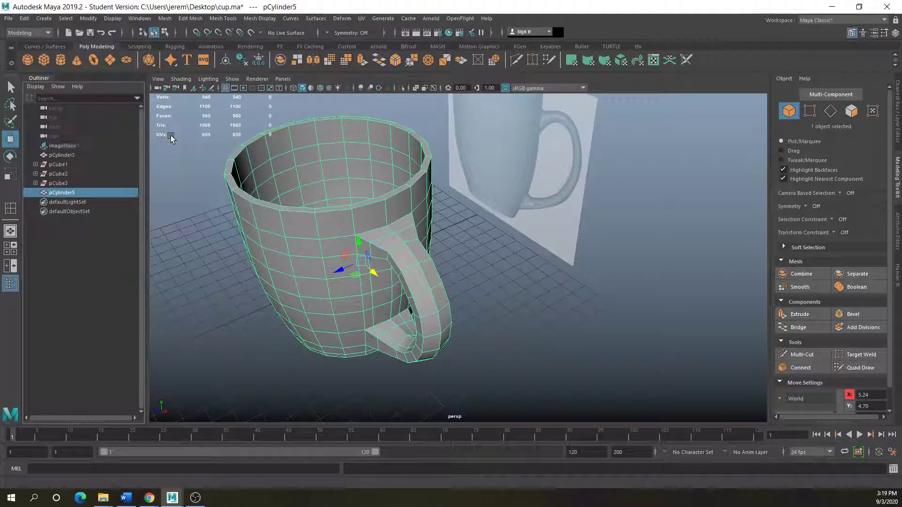
- Select the mug pCylinder5 and switch it to face selection
{"action": "left_click", "coordinate": [153, 184]}
{"action": "left_click", "coordinate": [60, 192]}
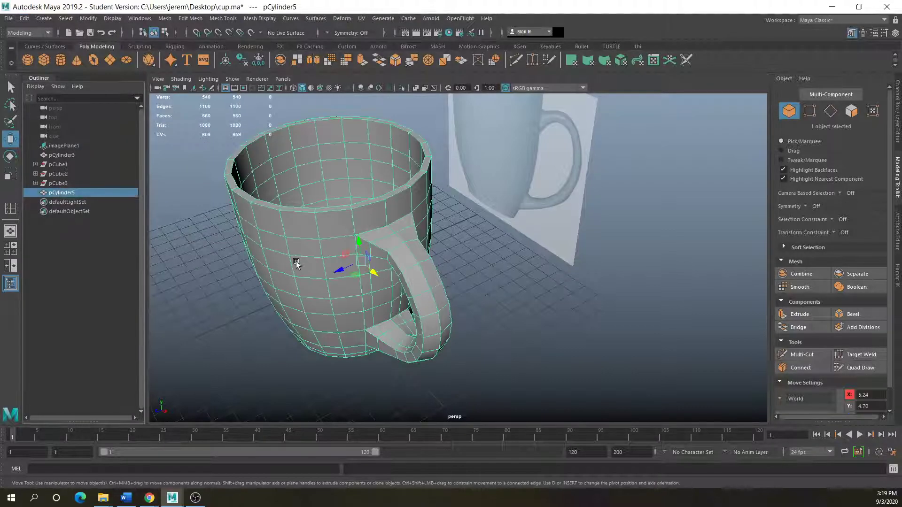
{"action": "scroll", "coordinate": [450, 329], "scroll_direction": "up", "scroll_amount": 3}
{"action": "scroll", "coordinate": [450, 329], "scroll_direction": "down", "scroll_amount": 2}
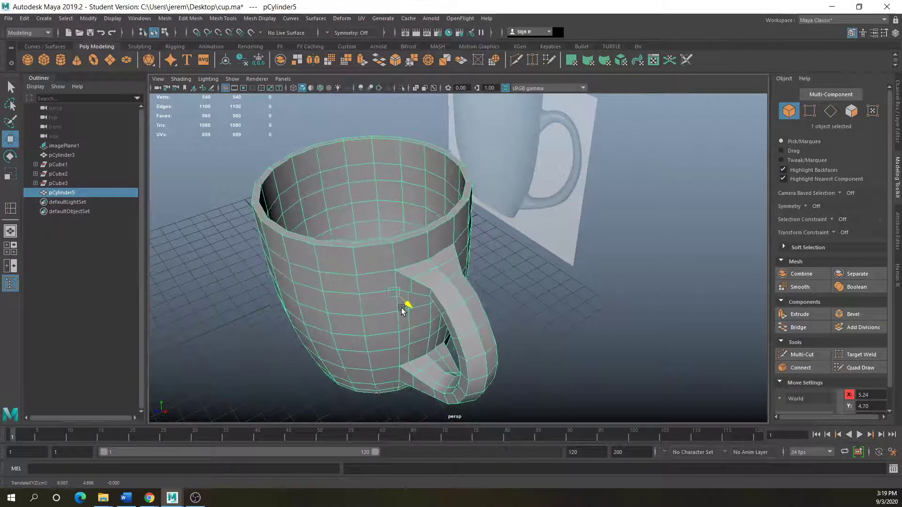
{"action": "right_click_drag", "start_coordinate": [293, 234], "coordinate": [292, 258]}
{"action": "left_click", "coordinate": [305, 239]}
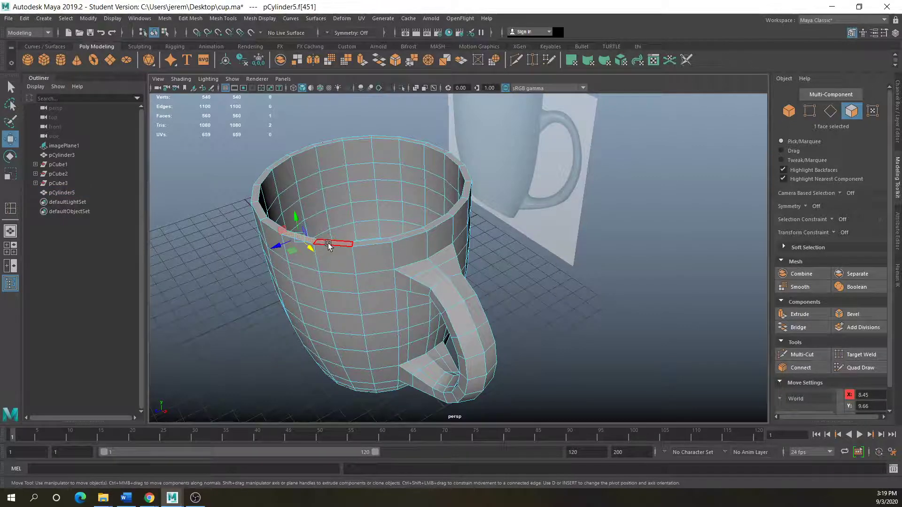
{"action": "double_click", "coordinate": [328, 243]}
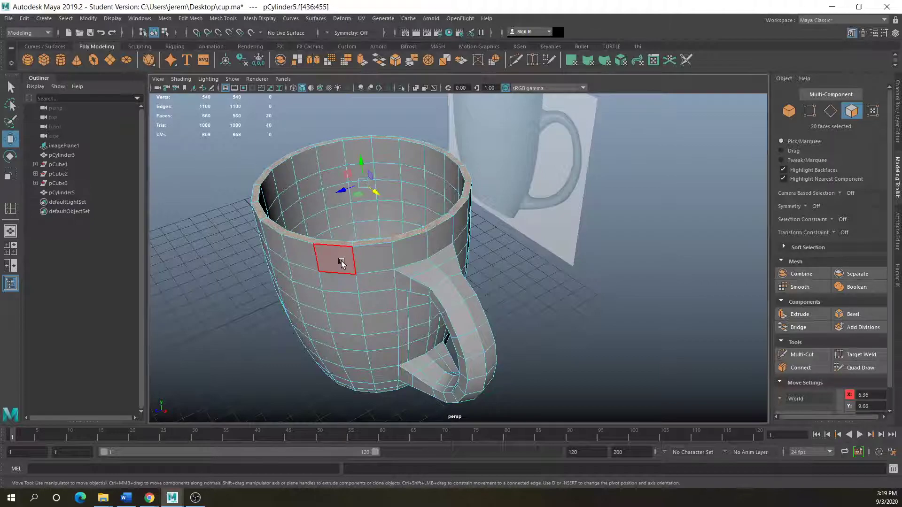
{"action": "left_click", "coordinate": [325, 277]}
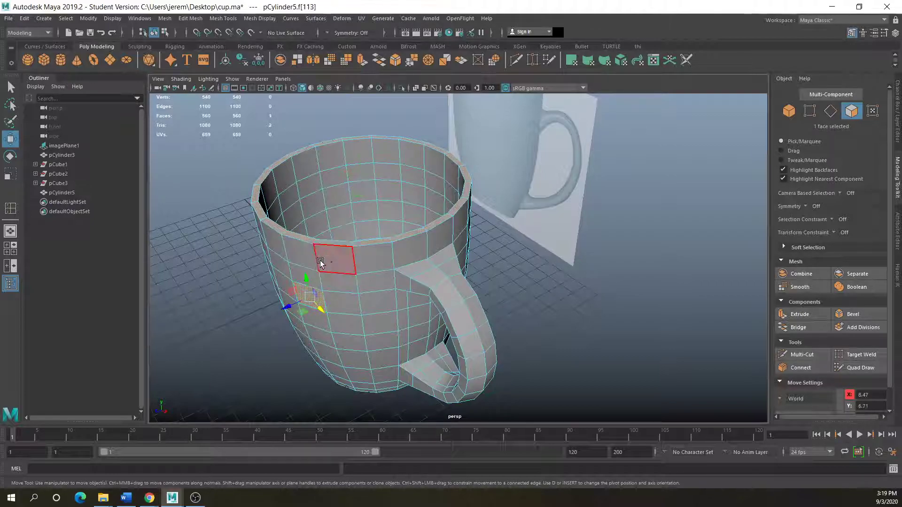
{"action": "double_click", "coordinate": [332, 257]}
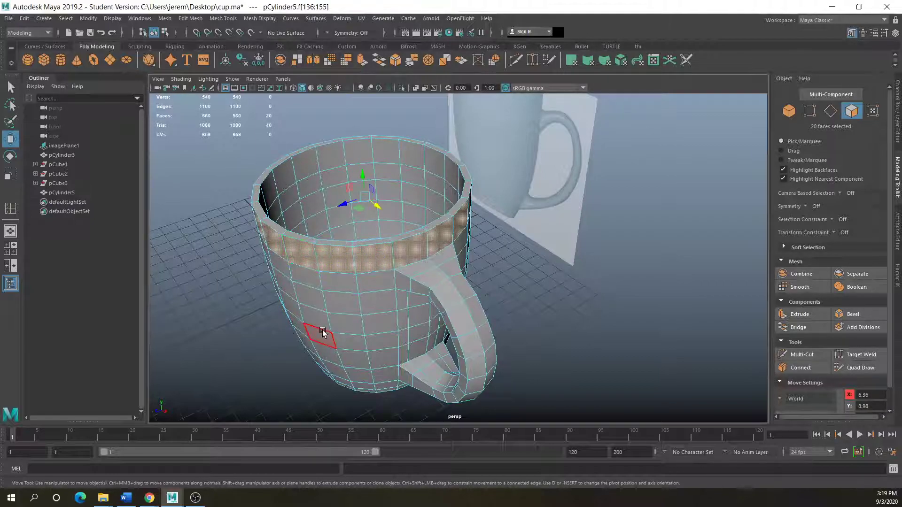
{"action": "left_click", "coordinate": [351, 328], "text": "shift"}
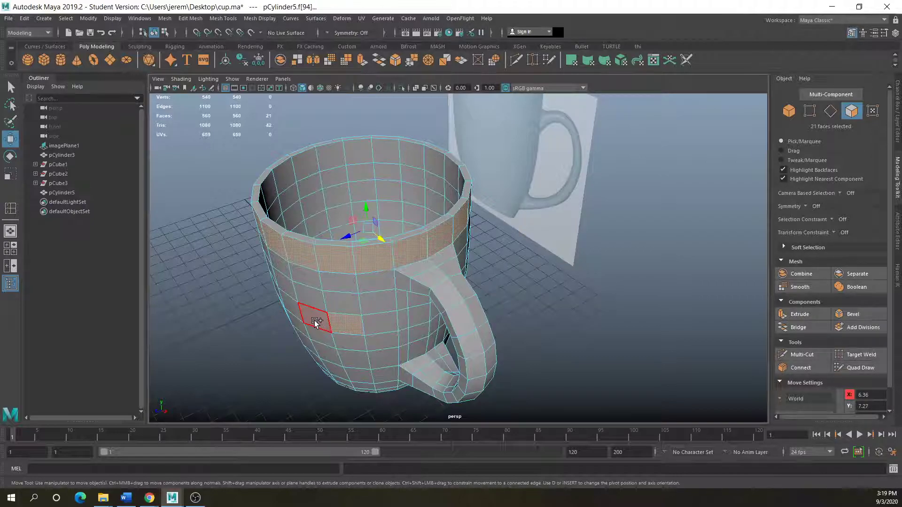
{"action": "left_click", "coordinate": [262, 340]}
- Select three full face loops around the mug's outer wall: just below the rim, at mid-height and near the base
{"action": "left_click", "coordinate": [347, 262]}
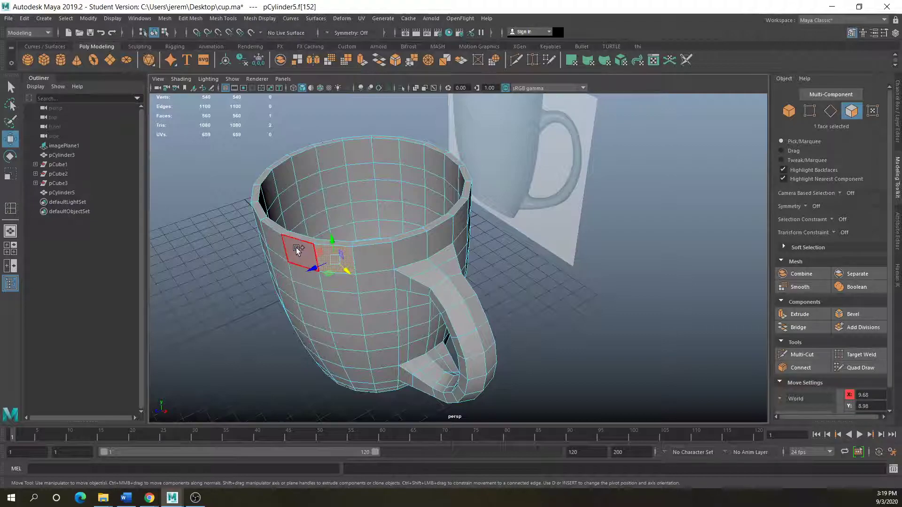
{"action": "double_click", "coordinate": [296, 247]}
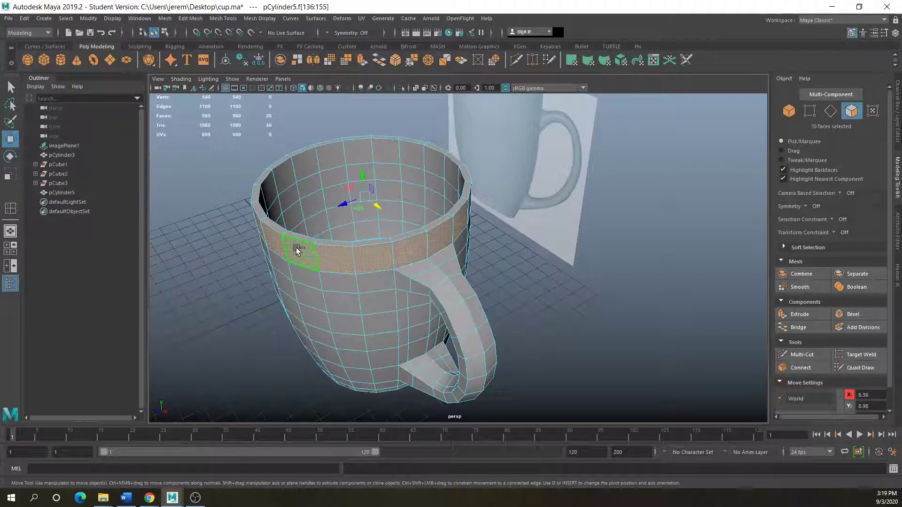
{"action": "left_click", "coordinate": [342, 323], "text": "shift"}
{"action": "double_click", "coordinate": [317, 322], "text": "shift"}
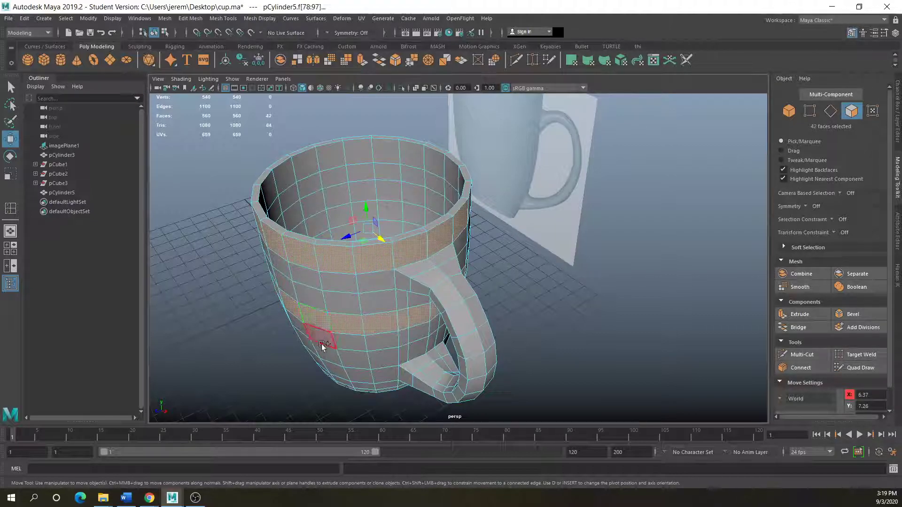
{"action": "left_click_drag", "start_coordinate": [383, 357], "coordinate": [386, 327], "text": "alt"}
{"action": "double_click", "coordinate": [380, 348], "text": "shift"}
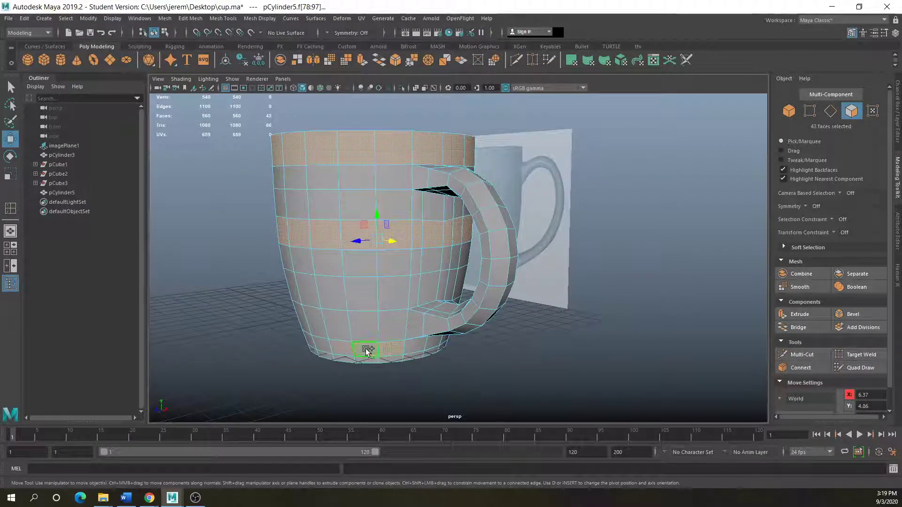
- Extrude the three selected face loops with a thickness of 0.6 and an offset of 0.1, and clear the face selection
{"action": "left_click", "coordinate": [798, 314]}
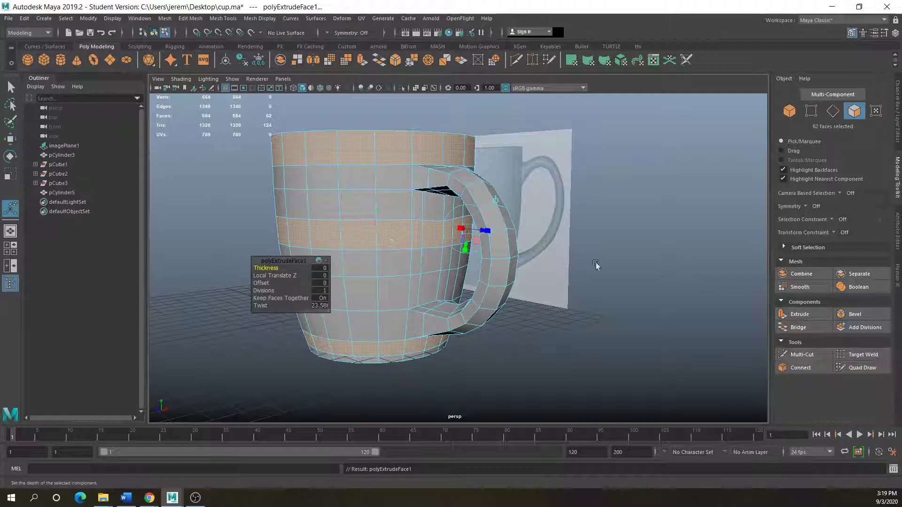
{"action": "left_click_drag", "start_coordinate": [266, 268], "coordinate": [267, 285]}
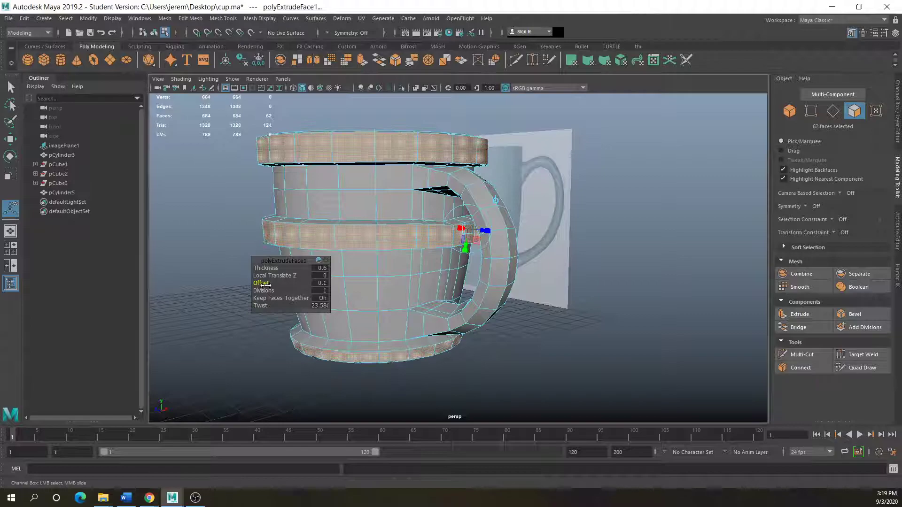
{"action": "left_click", "coordinate": [248, 308]}
- Display the banded mug in smooth preview, return to object selection and deselect it
{"action": "scroll", "coordinate": [261, 284], "scroll_direction": "down", "scroll_amount": 3}
{"action": "left_click_drag", "start_coordinate": [261, 283], "coordinate": [266, 287], "text": "alt"}
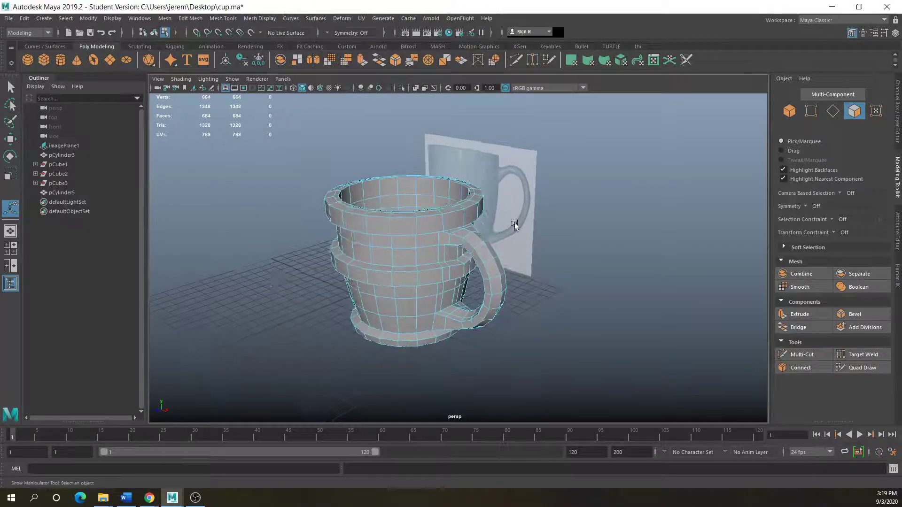
{"action": "key", "text": "3"}
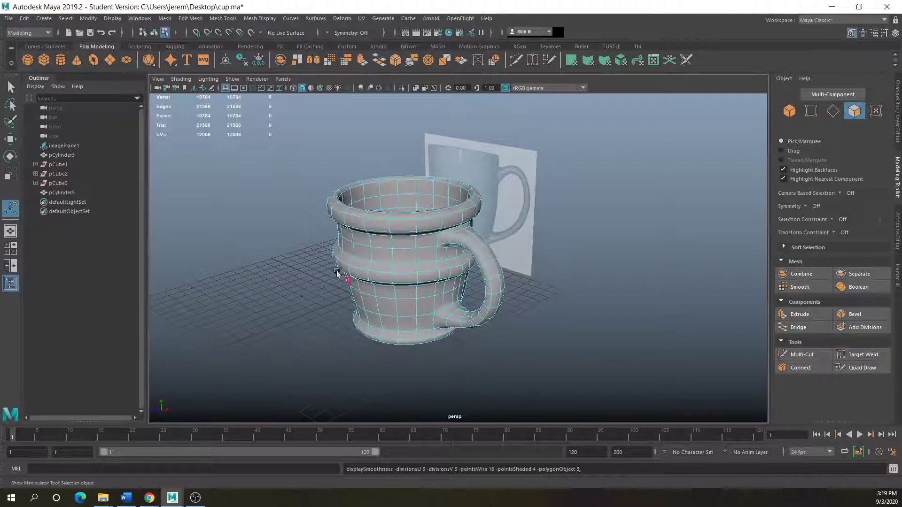
{"action": "right_click_drag", "start_coordinate": [341, 240], "coordinate": [364, 232]}
{"action": "left_click", "coordinate": [322, 289]}
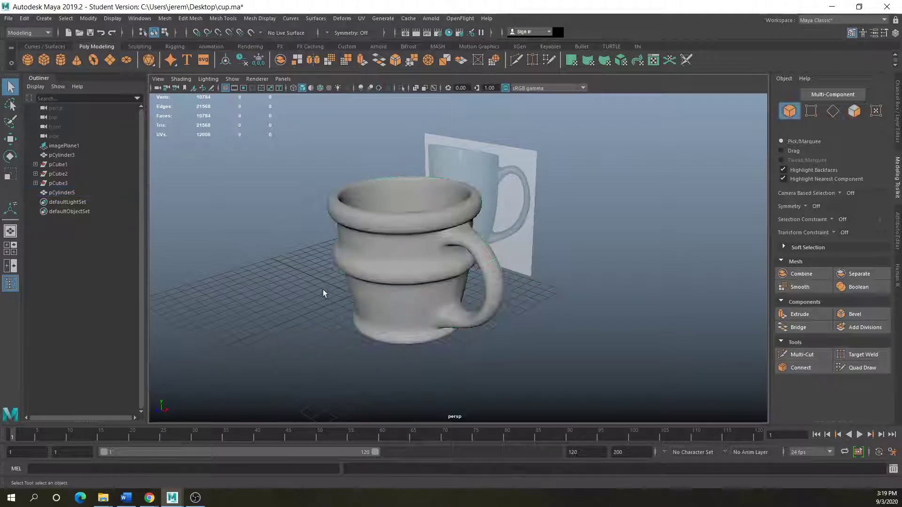
- Examine the smoothed mug's interior and inner bottom up close with its wireframe highlighted, and view the whole mug from the side
{"action": "scroll", "coordinate": [329, 292], "scroll_direction": "down", "scroll_amount": 3}
{"action": "left_click_drag", "start_coordinate": [376, 304], "coordinate": [382, 272], "text": "alt"}
{"action": "scroll", "coordinate": [357, 301], "scroll_direction": "up", "scroll_amount": 10}
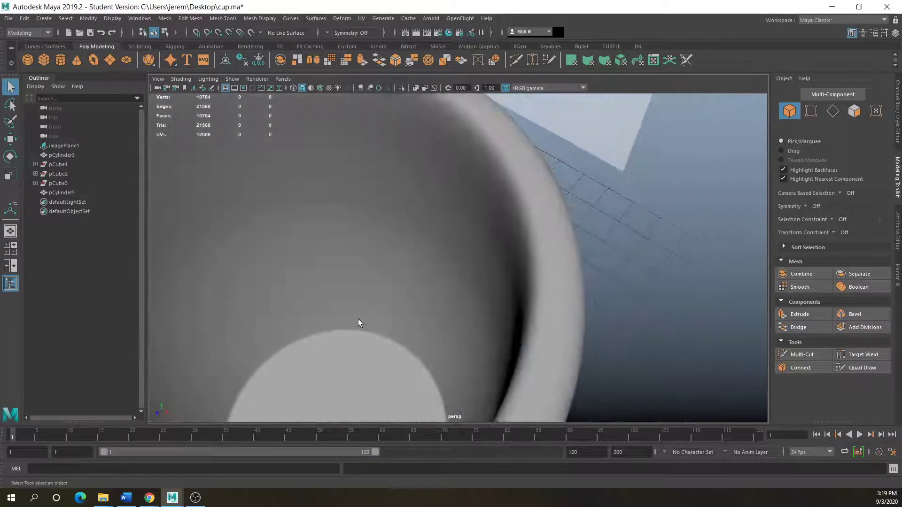
{"action": "left_click", "coordinate": [353, 331]}
{"action": "left_click_drag", "start_coordinate": [353, 332], "coordinate": [368, 318], "text": "alt"}
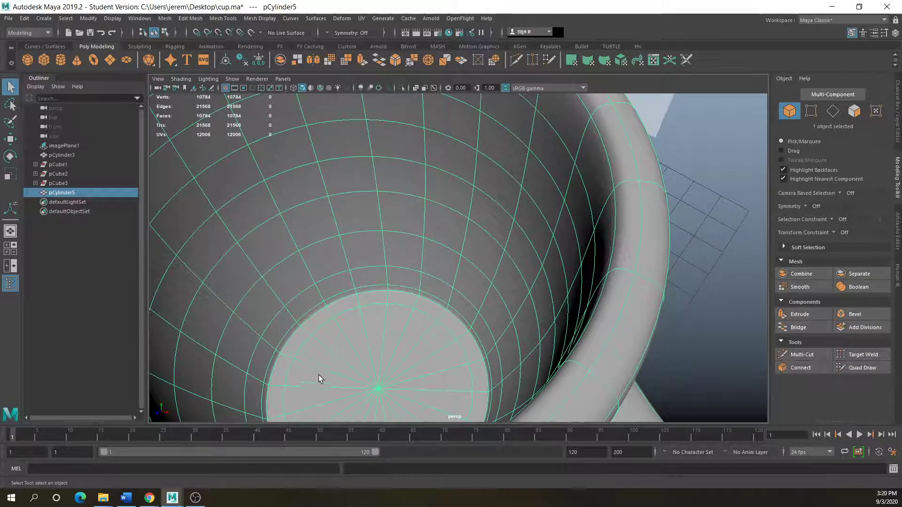
{"action": "scroll", "coordinate": [318, 377], "scroll_direction": "down", "scroll_amount": 10}
{"action": "left_click_drag", "start_coordinate": [312, 288], "coordinate": [302, 256], "text": "alt"}
{"action": "scroll", "coordinate": [302, 256], "scroll_direction": "down", "scroll_amount": 3}
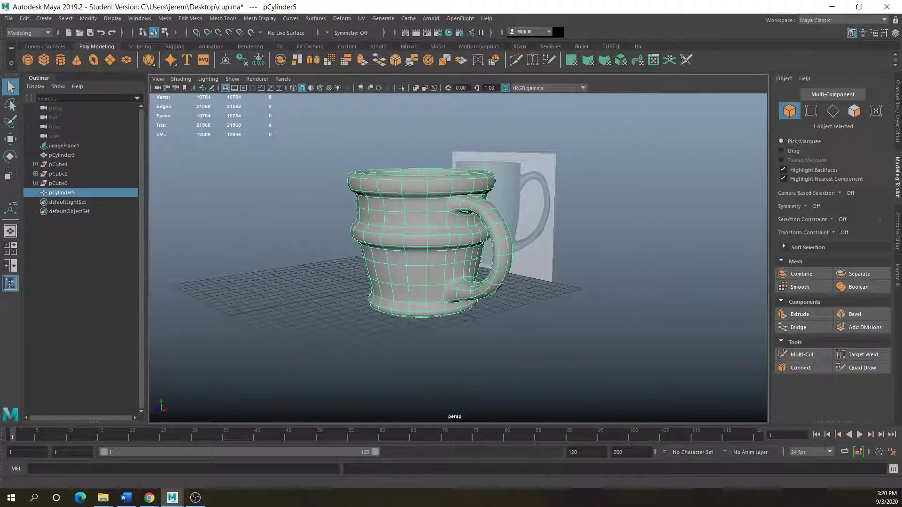
- Bring the browser with the Polygon objects exercise assignment over Maya and read the list of required modeling techniques
{"action": "left_click_drag", "start_coordinate": [0, 117], "coordinate": [350, 126]}
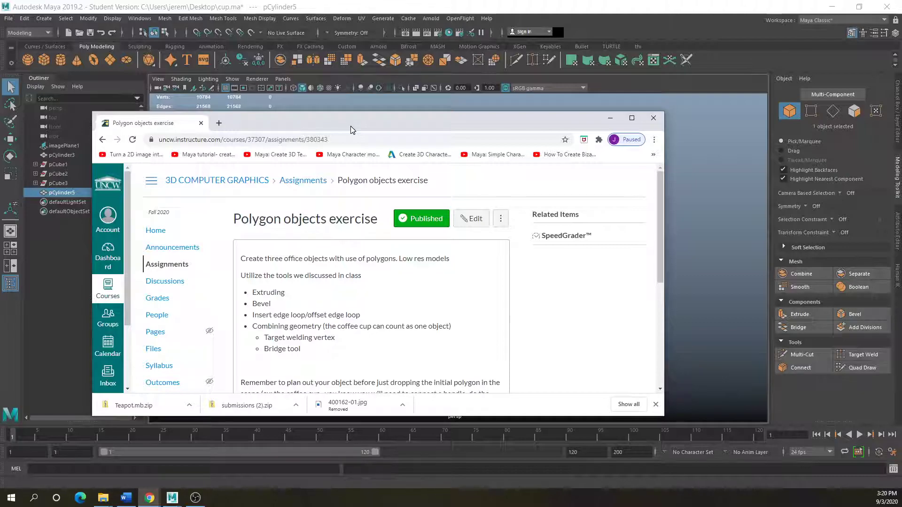
{"action": "left_click_drag", "start_coordinate": [350, 126], "coordinate": [0, 135]}
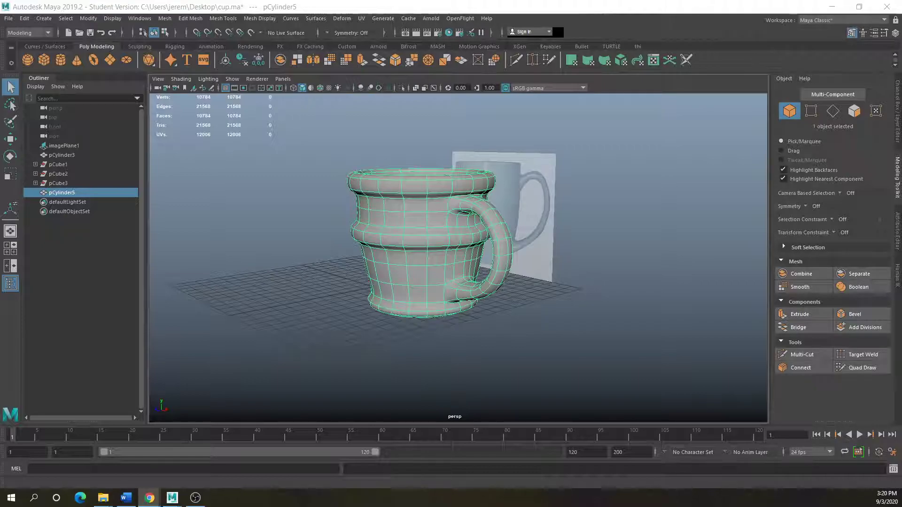
{"action": "left_click_drag", "start_coordinate": [0, 108], "coordinate": [293, 180]}
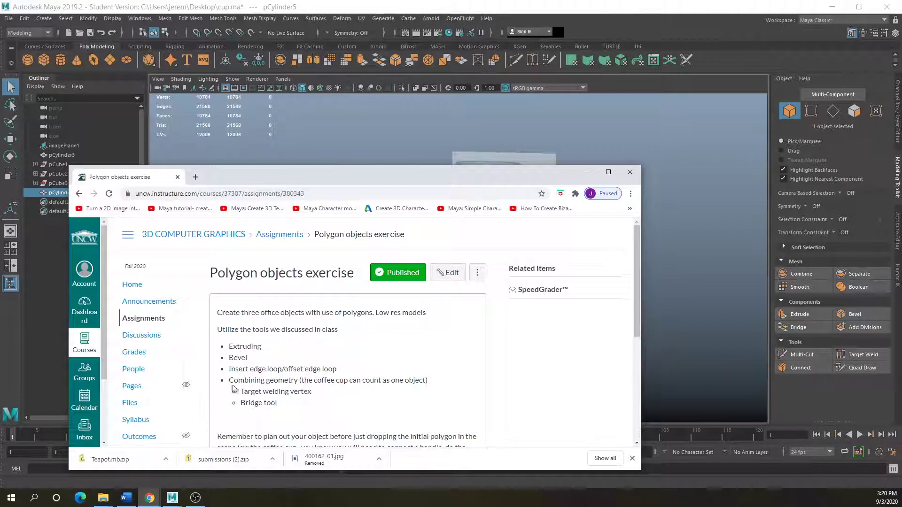
{"action": "left_click_drag", "start_coordinate": [234, 177], "coordinate": [322, 126]}
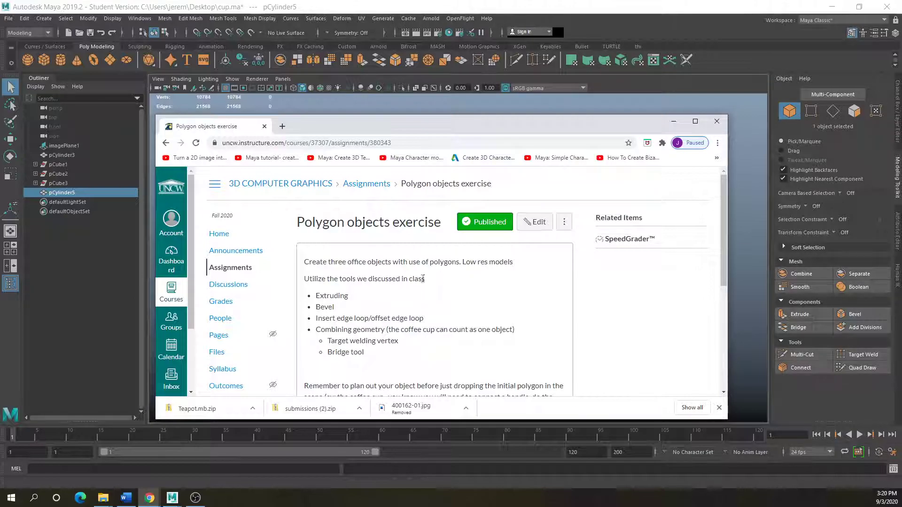
{"action": "left_click_drag", "start_coordinate": [381, 129], "coordinate": [407, 107]}
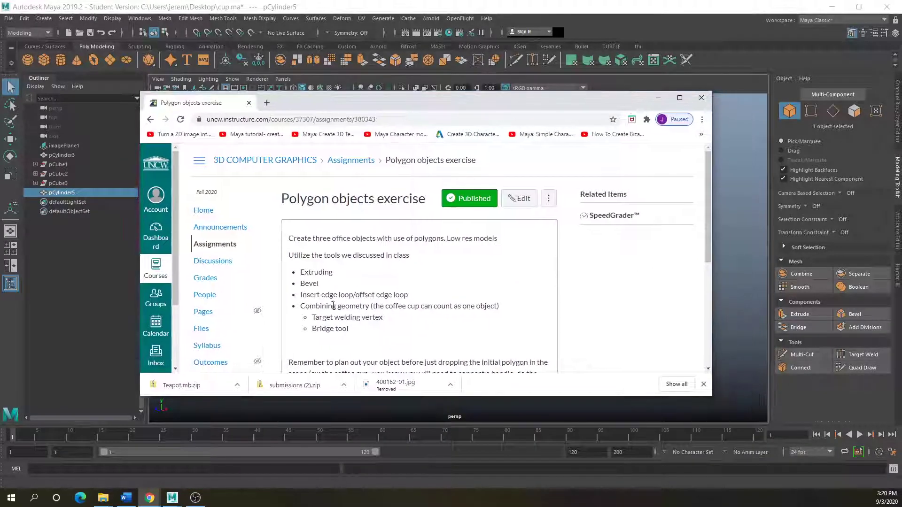
- Read the assignment's planning advice and upload instructions, and move the browser window back off the Maya screen
{"action": "scroll", "coordinate": [339, 324], "scroll_direction": "down", "scroll_amount": 2}
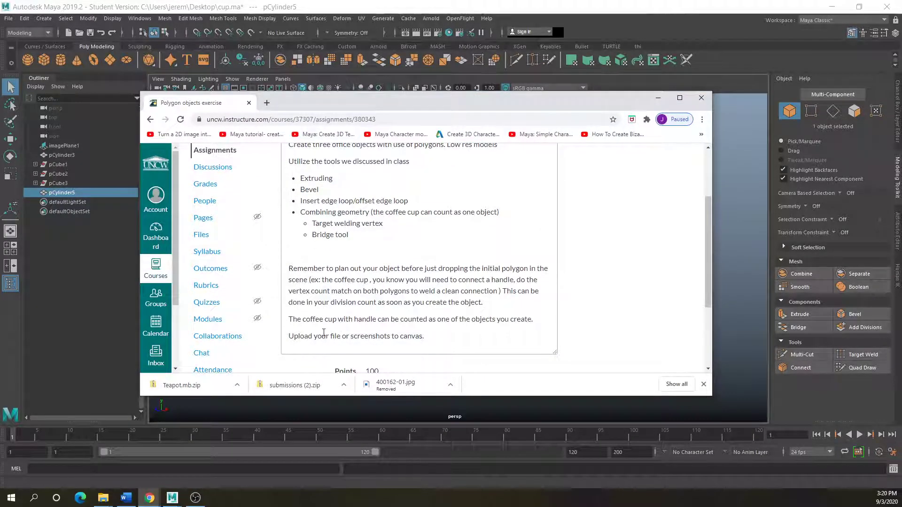
{"action": "left_click_drag", "start_coordinate": [394, 103], "coordinate": [226, 163]}
{"action": "key", "text": "super+Down"}
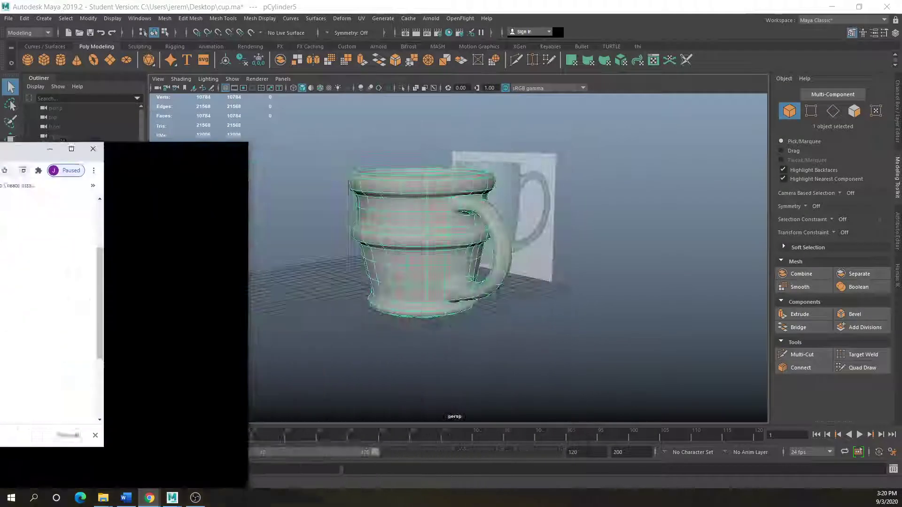